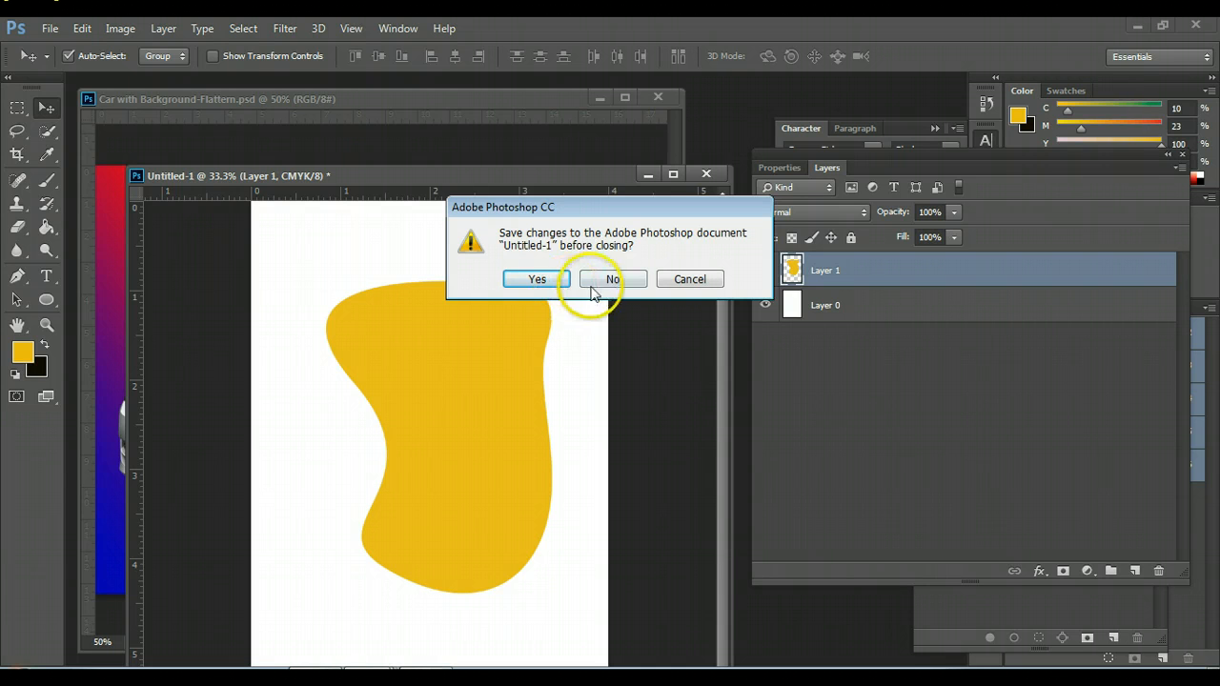
Close Untitled-1 without saving and convert the car image's locked Background into a regular layer.
left_click(612, 280)
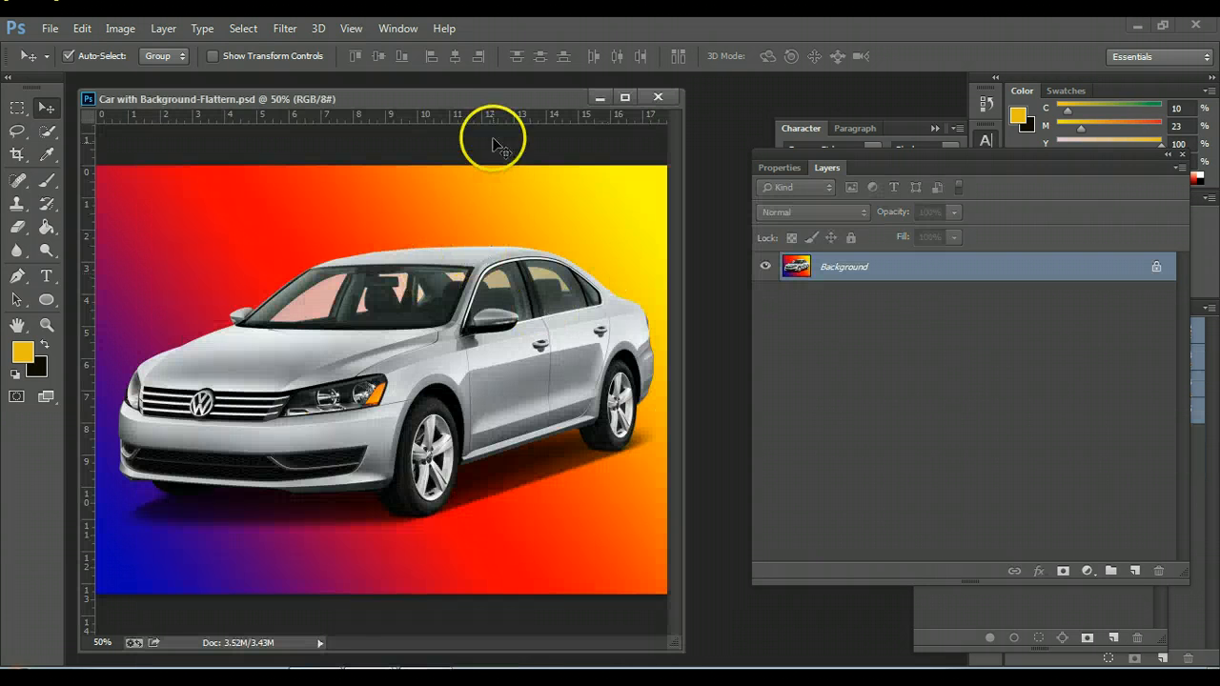
mouse_move(499, 99)
left_mouse_down()
mouse_move(522, 99)
mouse_move(514, 92)
left_mouse_up()
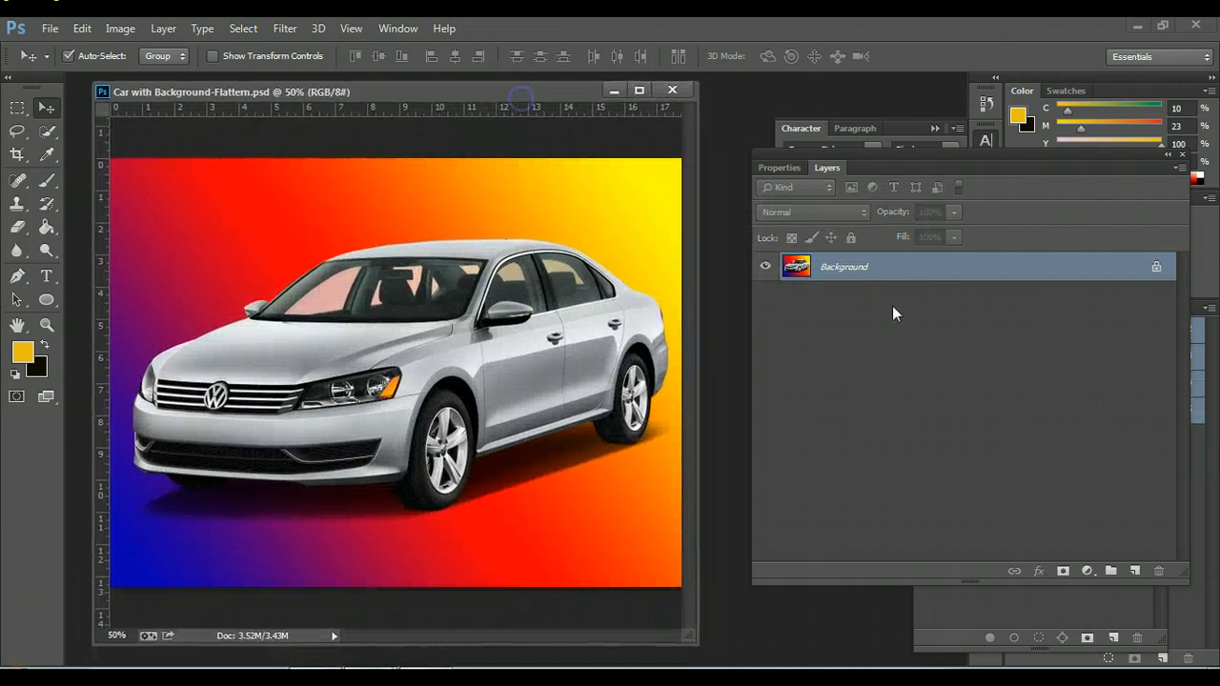
double_click(907, 270)
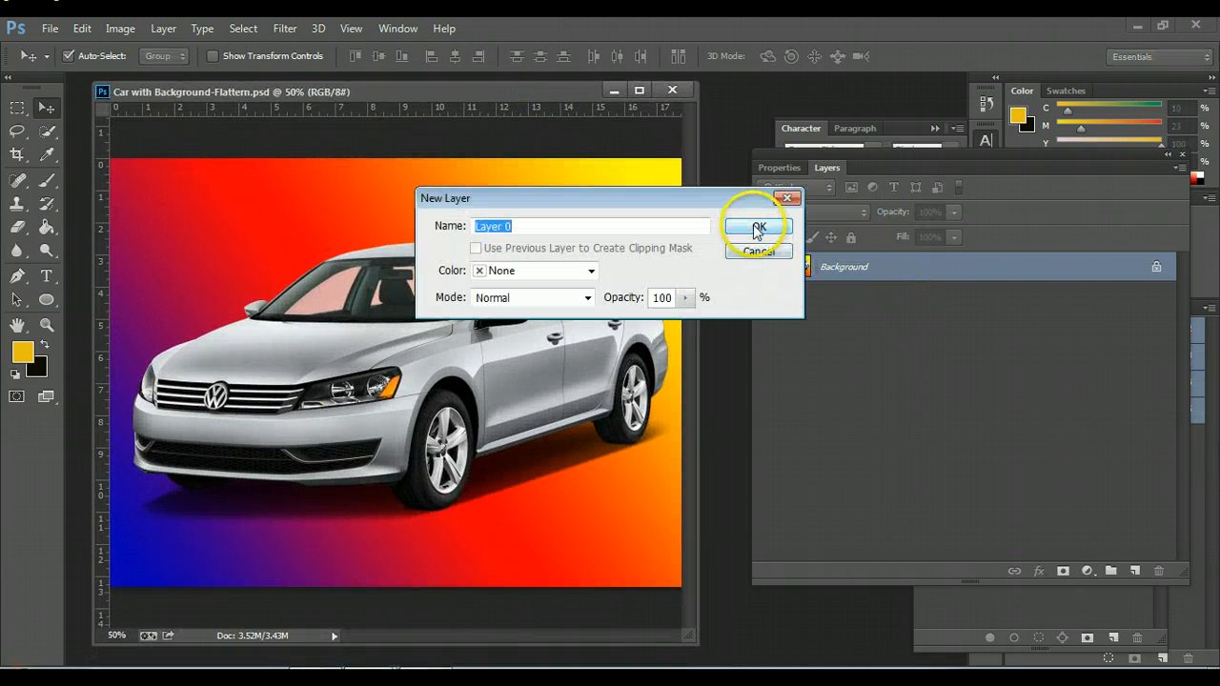
left_click(758, 227)
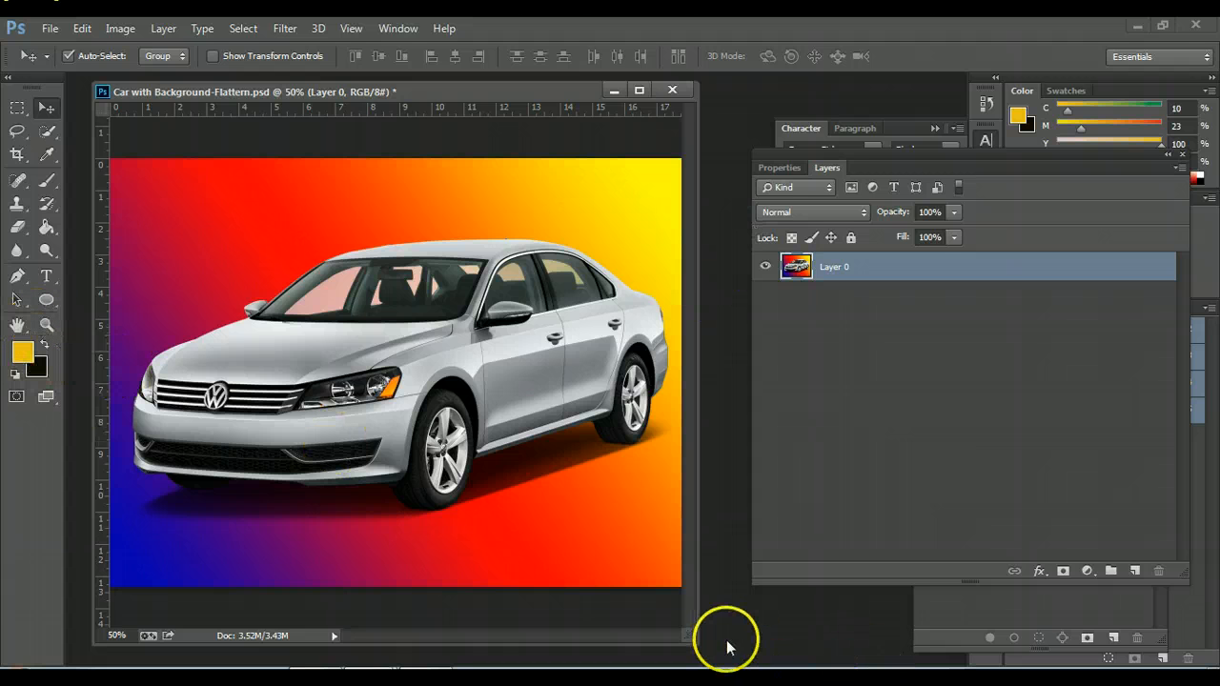
With the Pen tool in Path mode, start tracing the car's front roof edge, placing curved anchors down toward the windshield corner.
left_click_drag(693, 640, 770, 659)
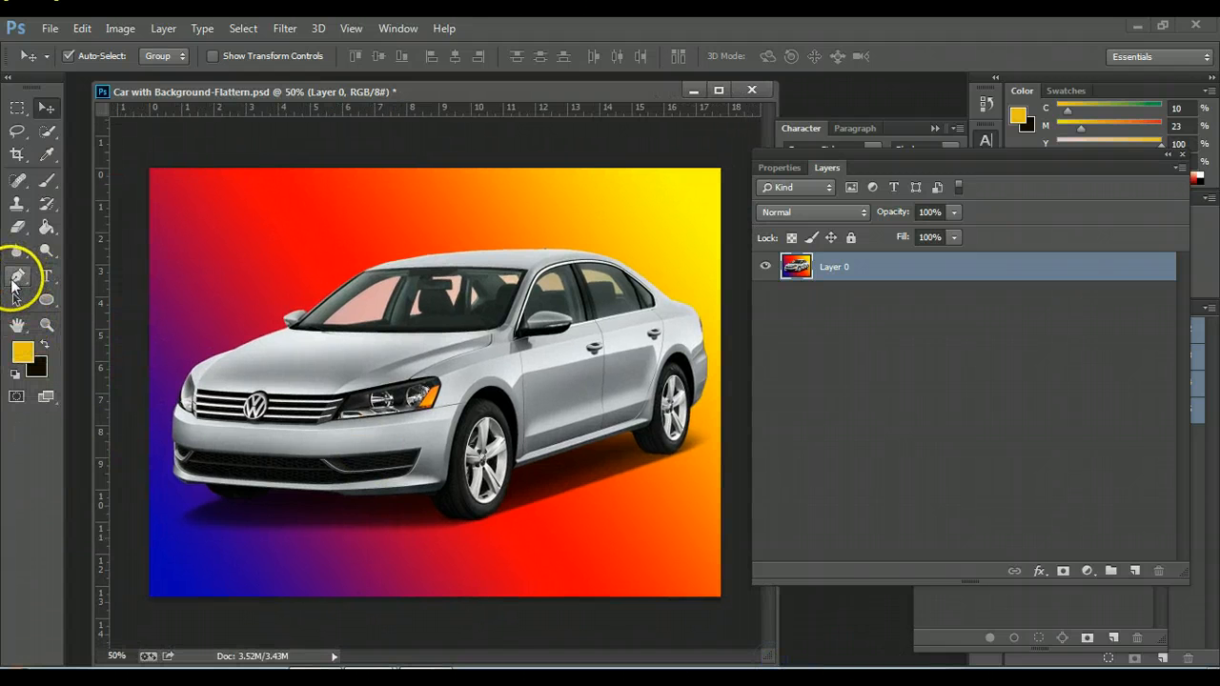
left_click(14, 278)
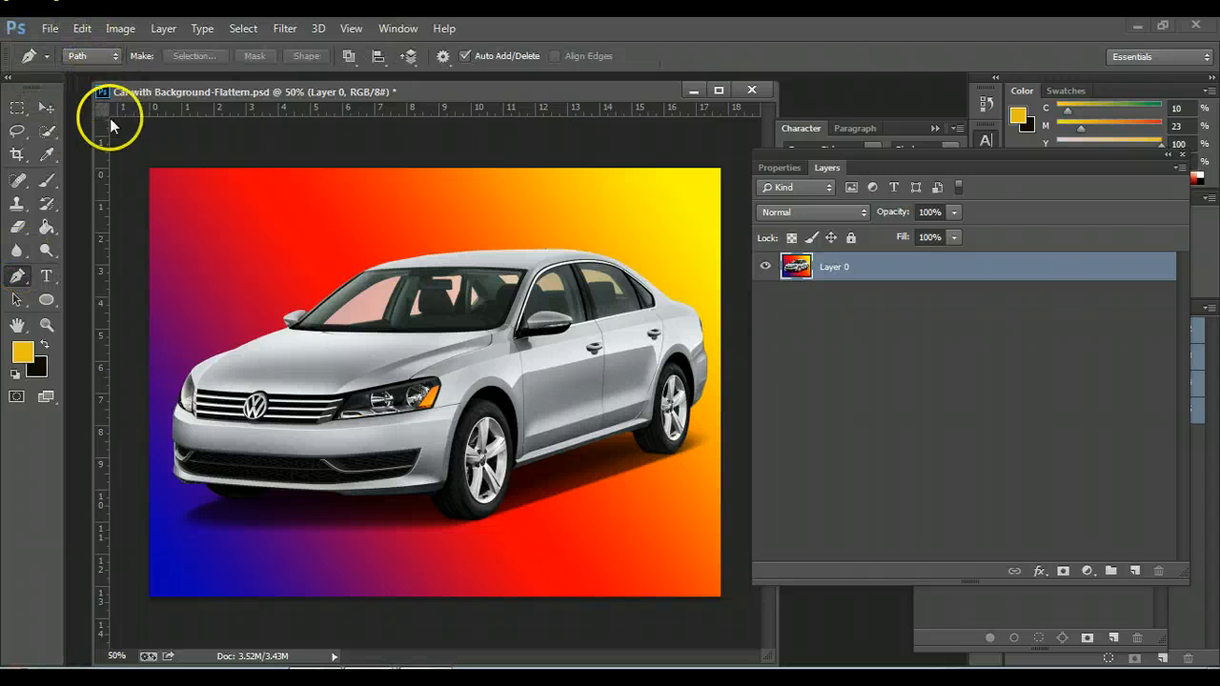
left_click(46, 324)
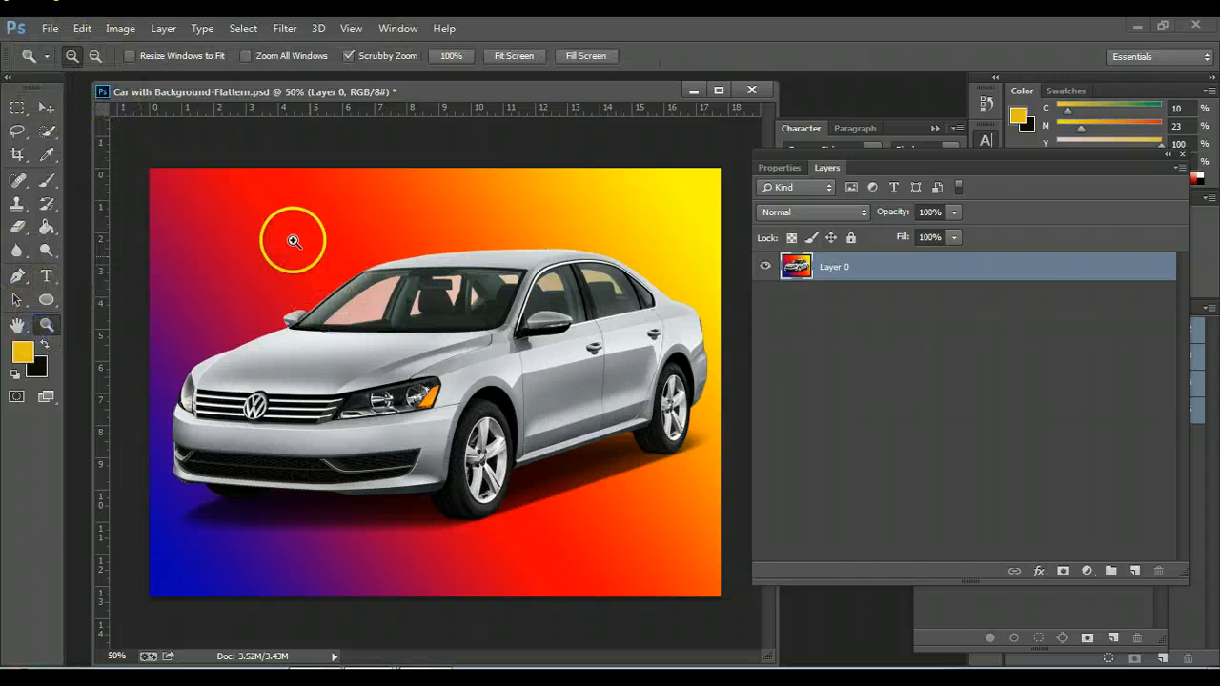
left_click_drag(254, 221, 314, 238)
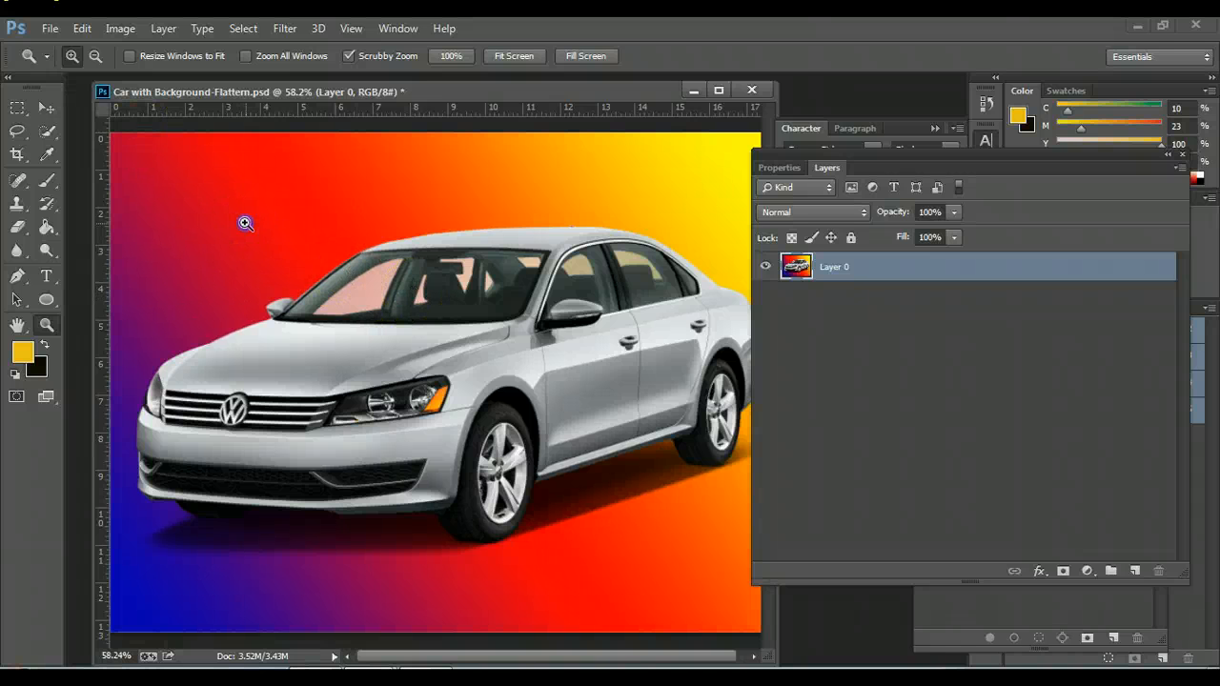
left_click(429, 303)
left_click(410, 305)
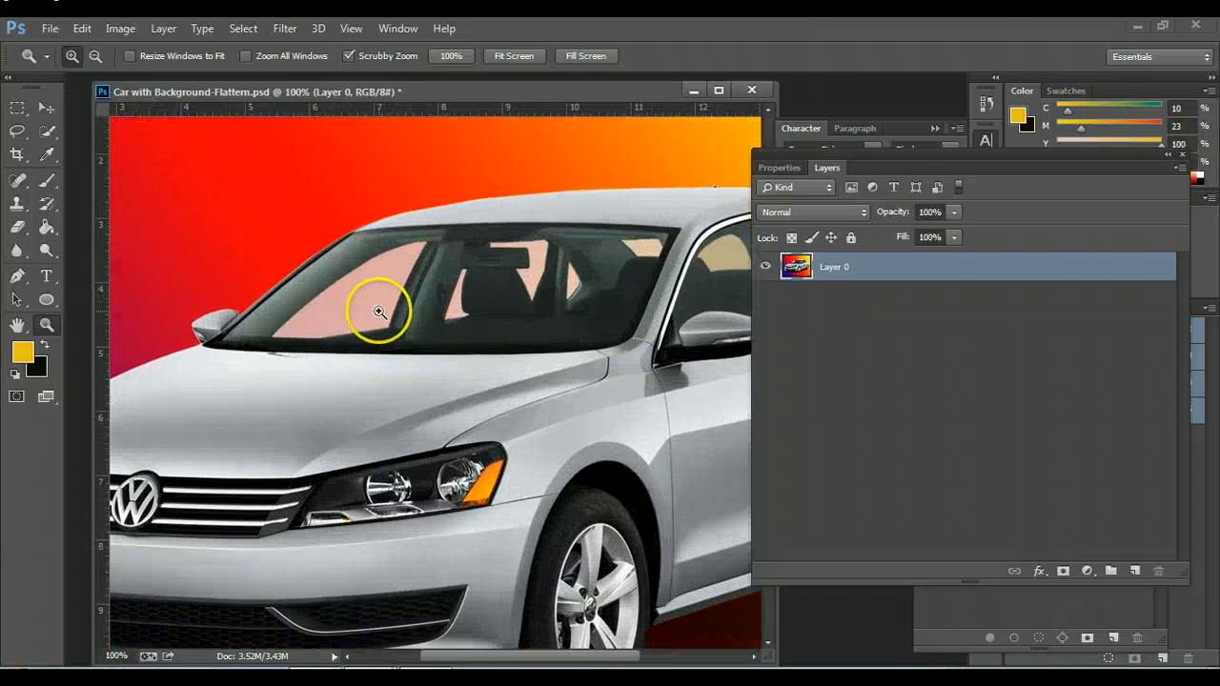
left_click_drag(380, 309, 512, 313)
left_click(416, 333)
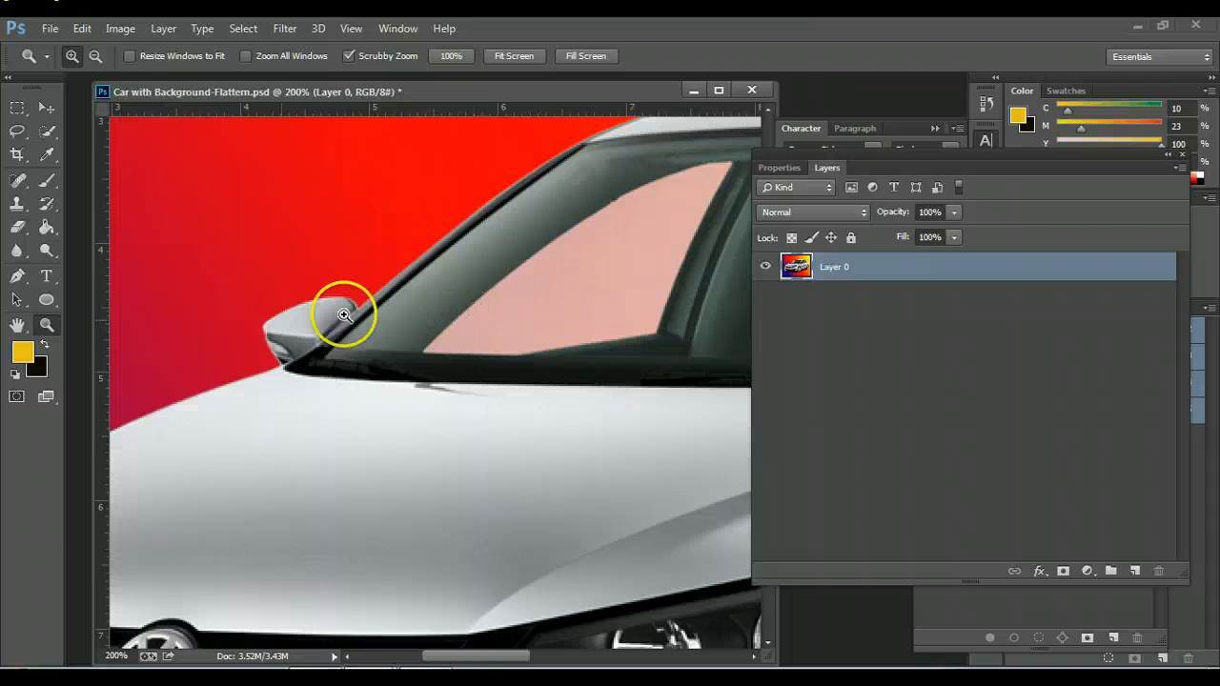
left_click(16, 277)
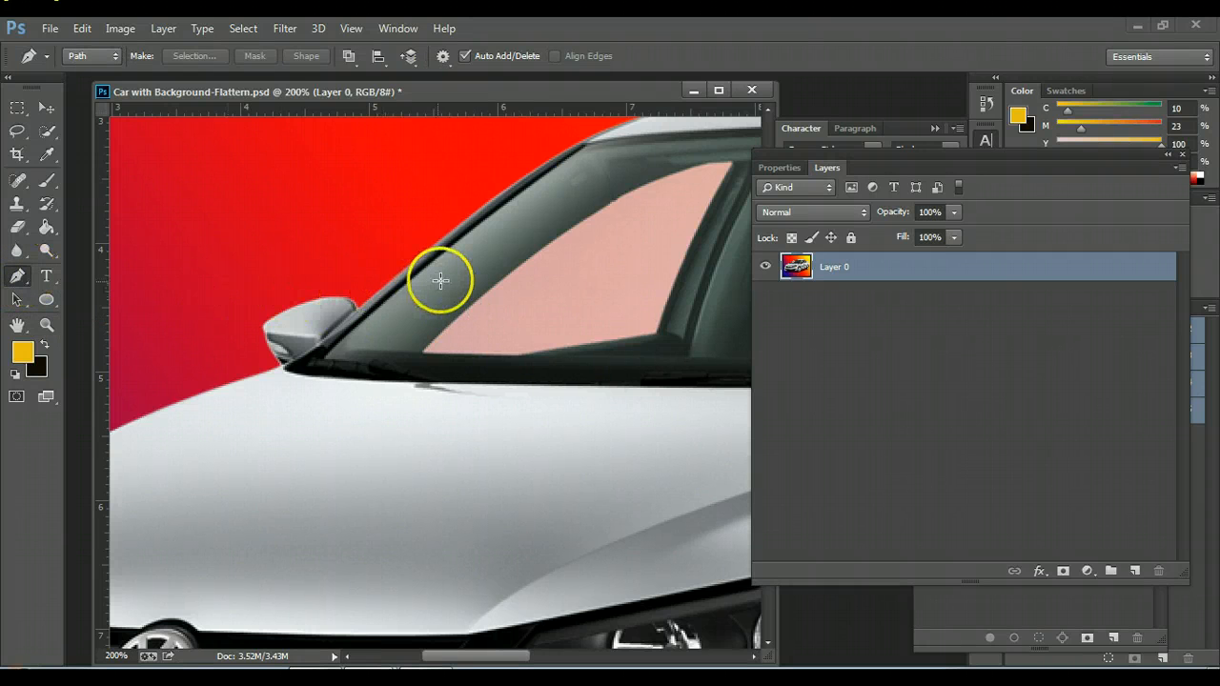
left_click_drag(583, 283, 318, 362)
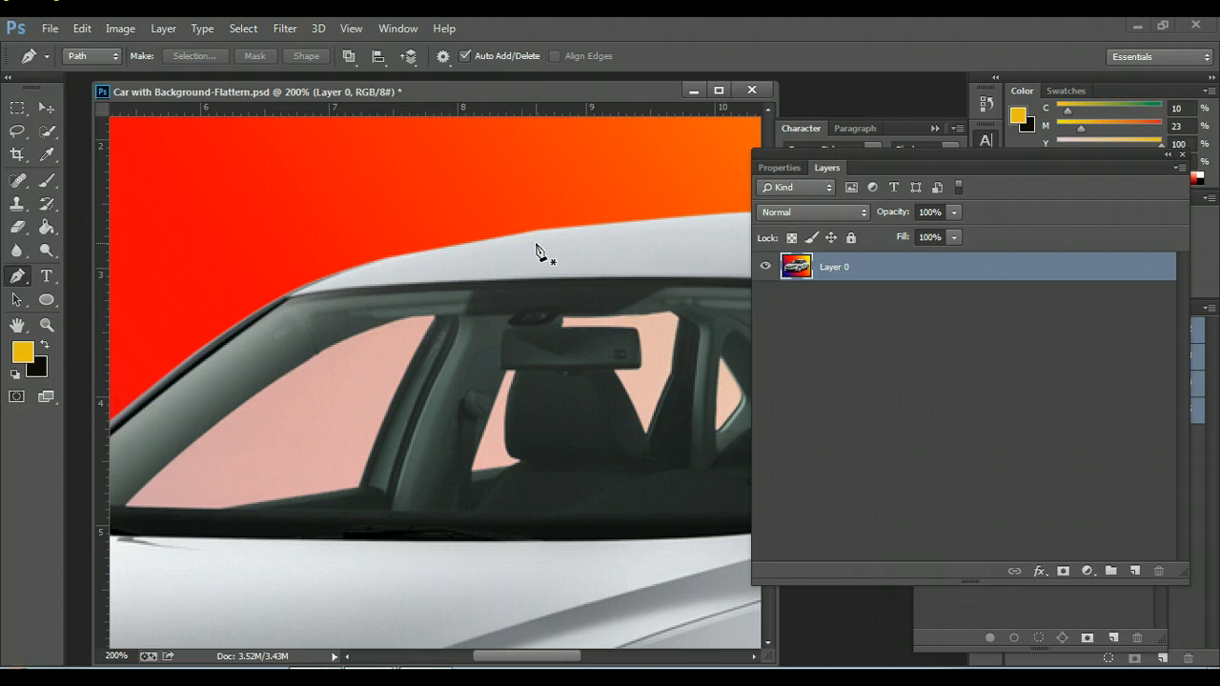
left_click(497, 248)
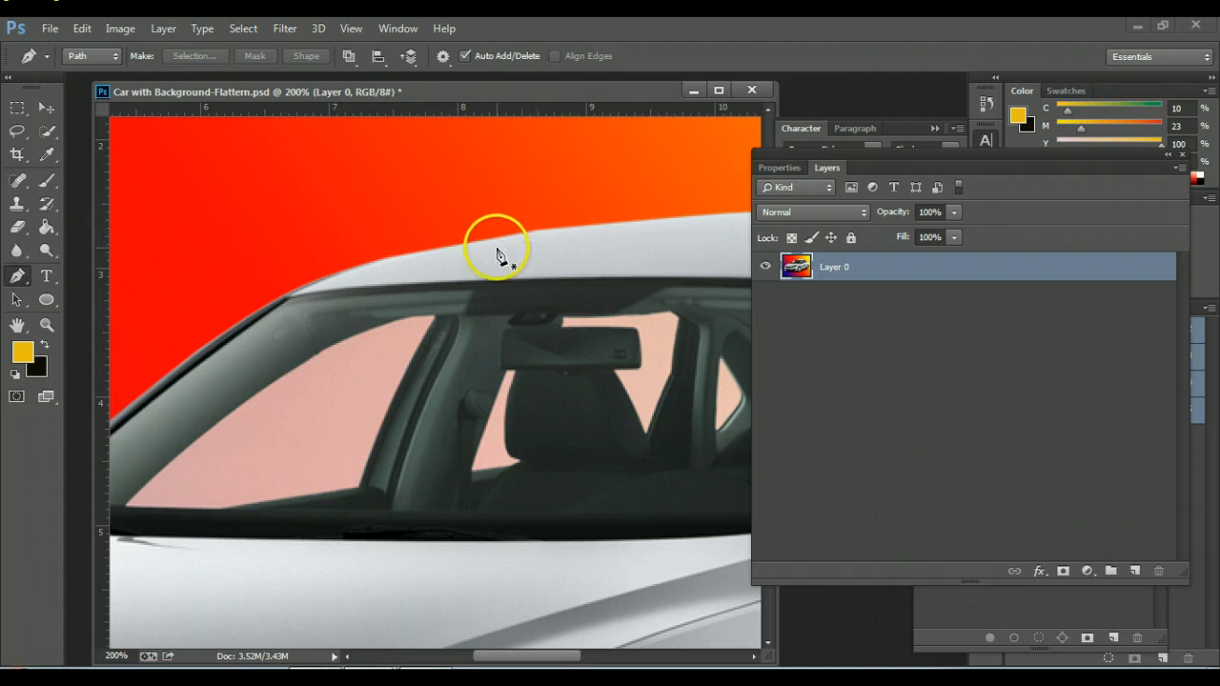
left_click(545, 234)
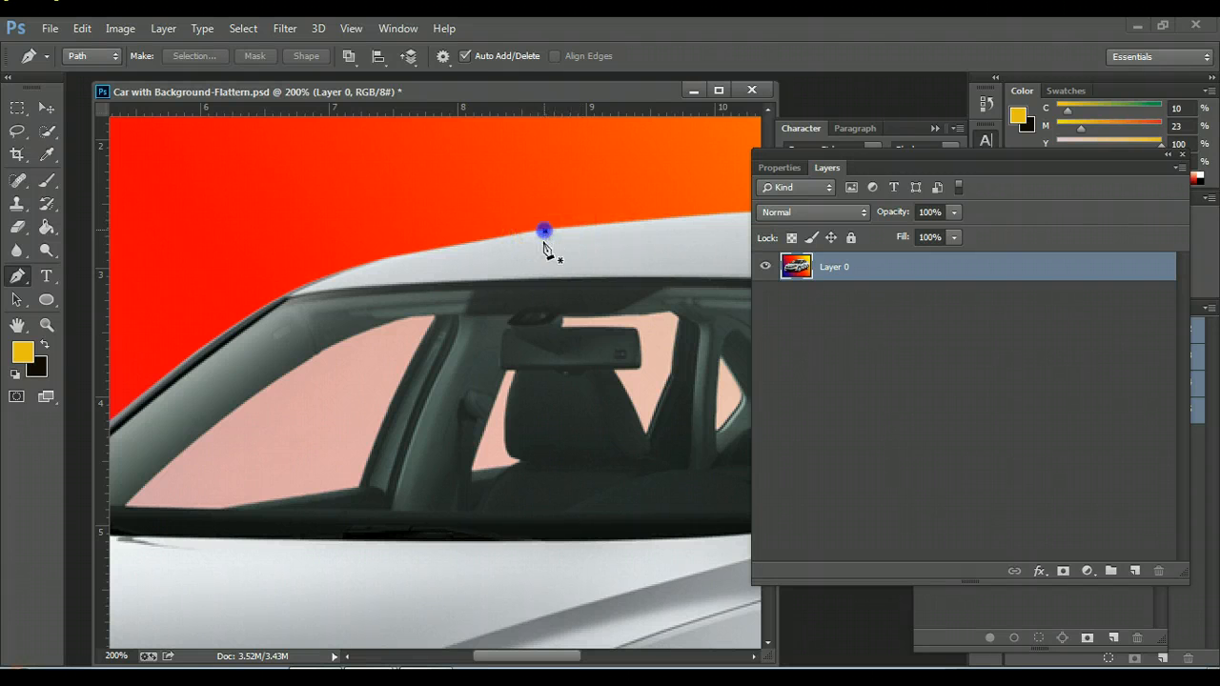
left_click(468, 244)
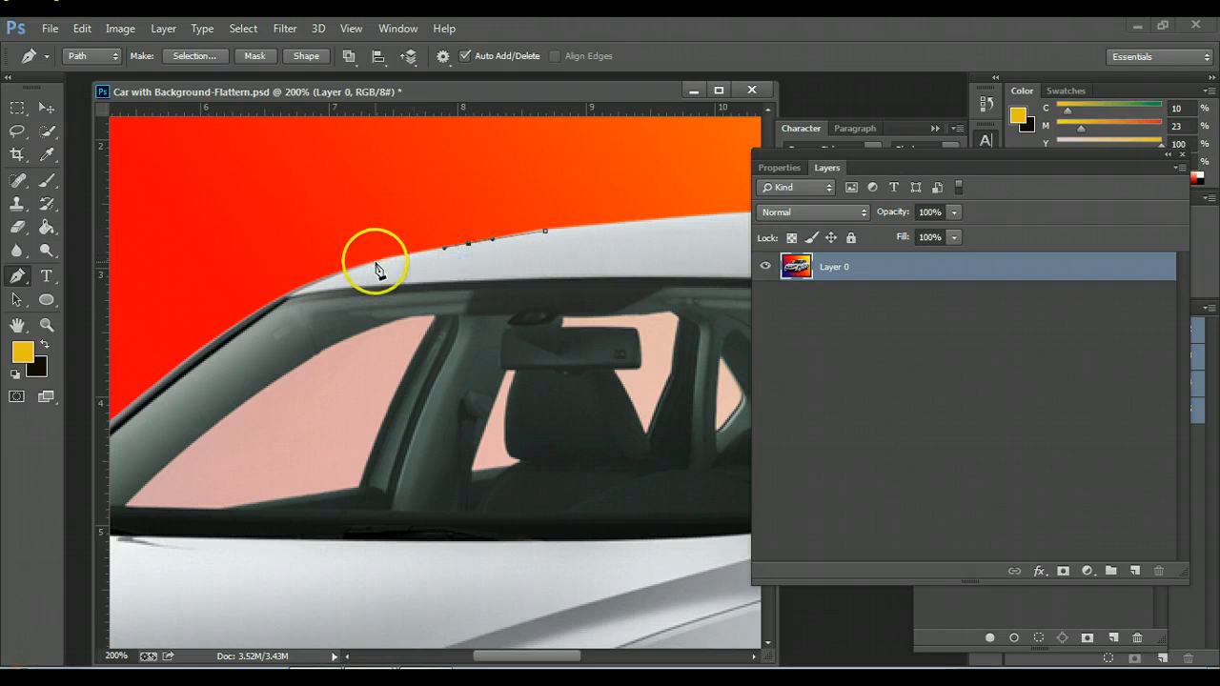
left_click(372, 266)
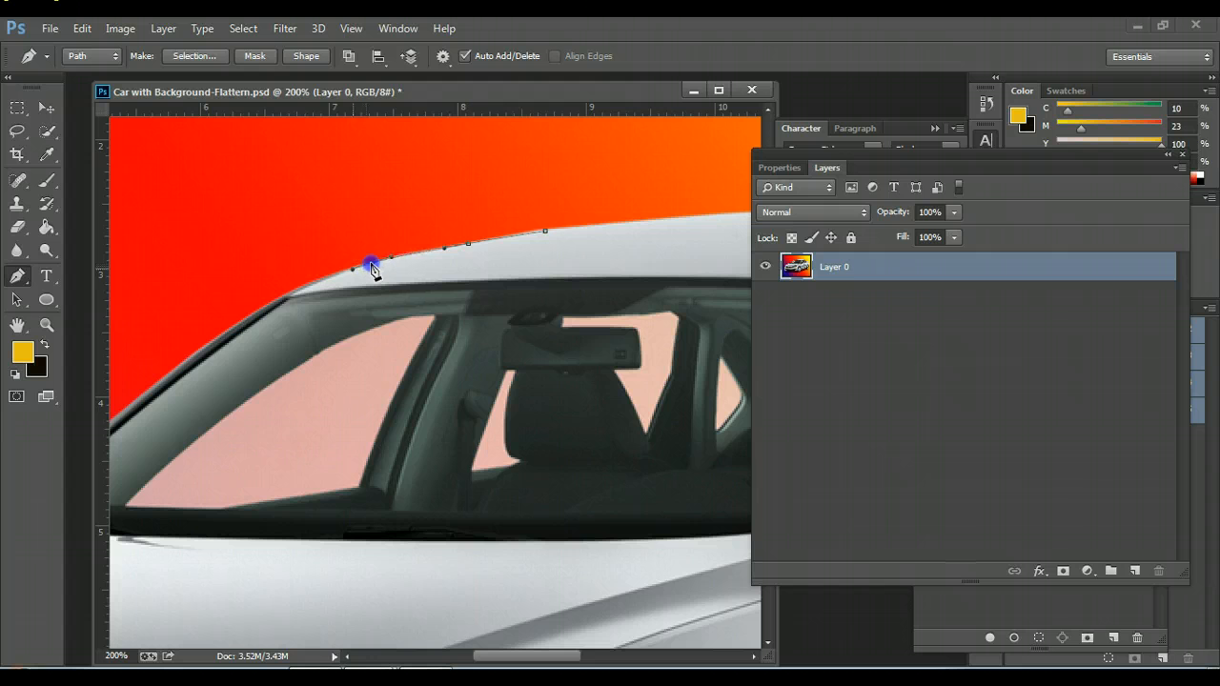
left_click(350, 271)
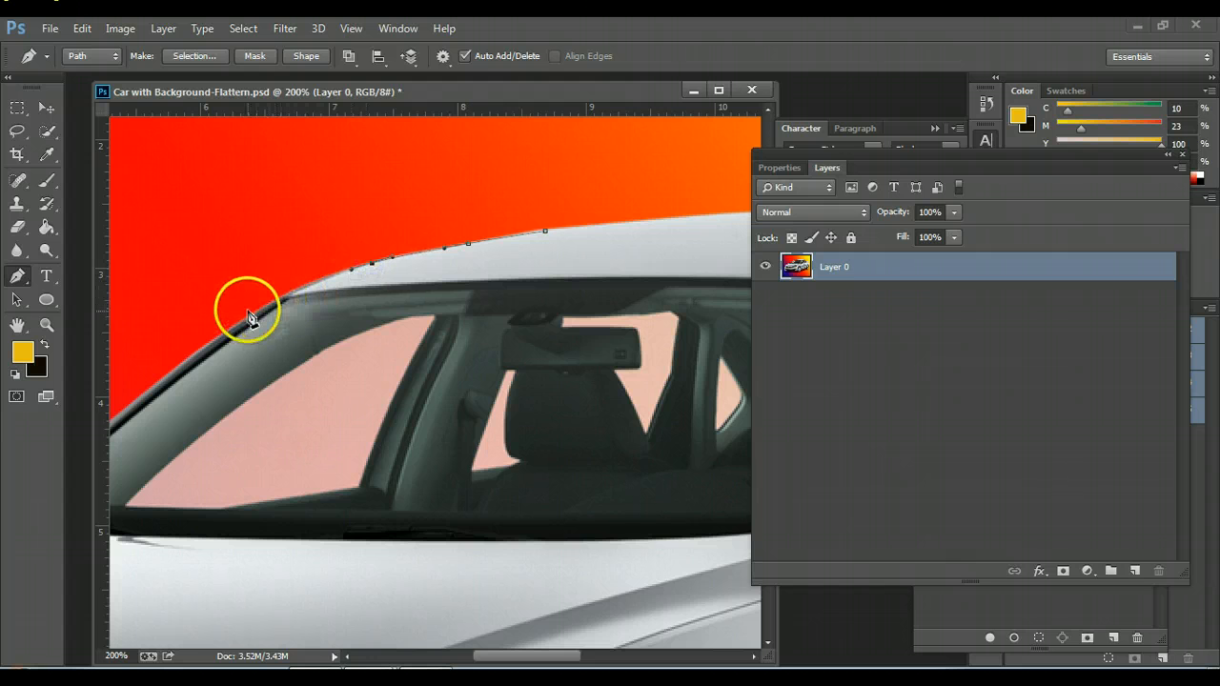
Extend the path past the windshield's upper corner and down the pillar to where it meets the side mirror.
left_click(247, 318)
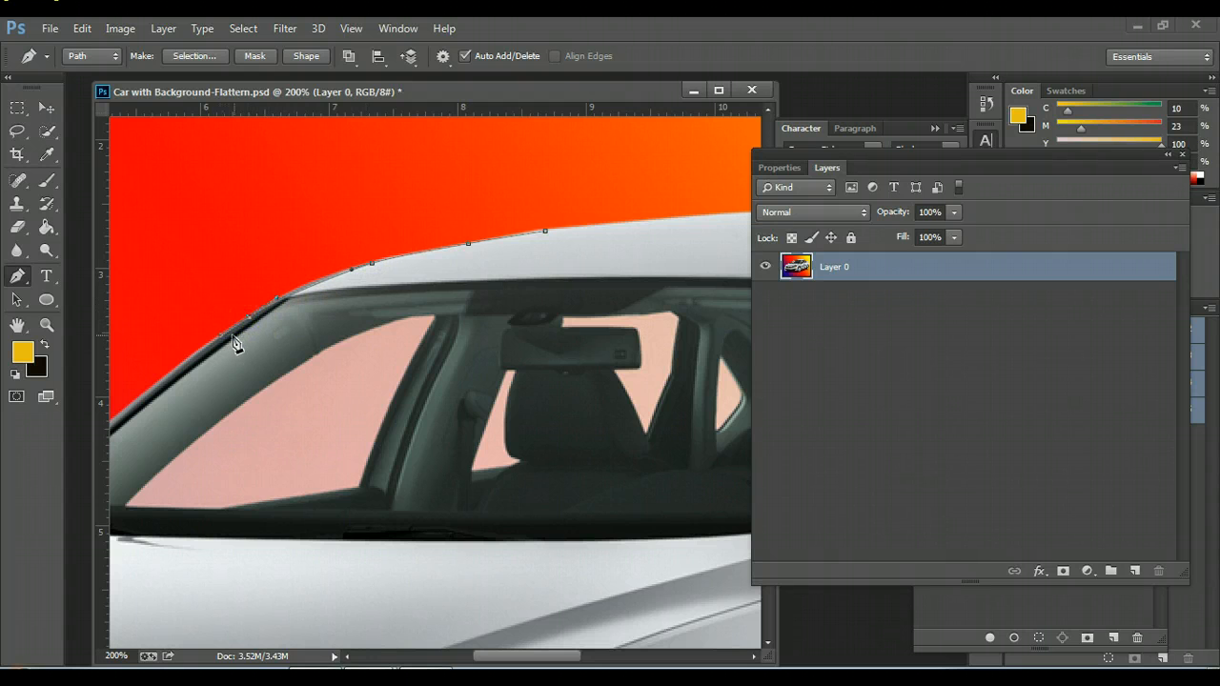
left_click(147, 394)
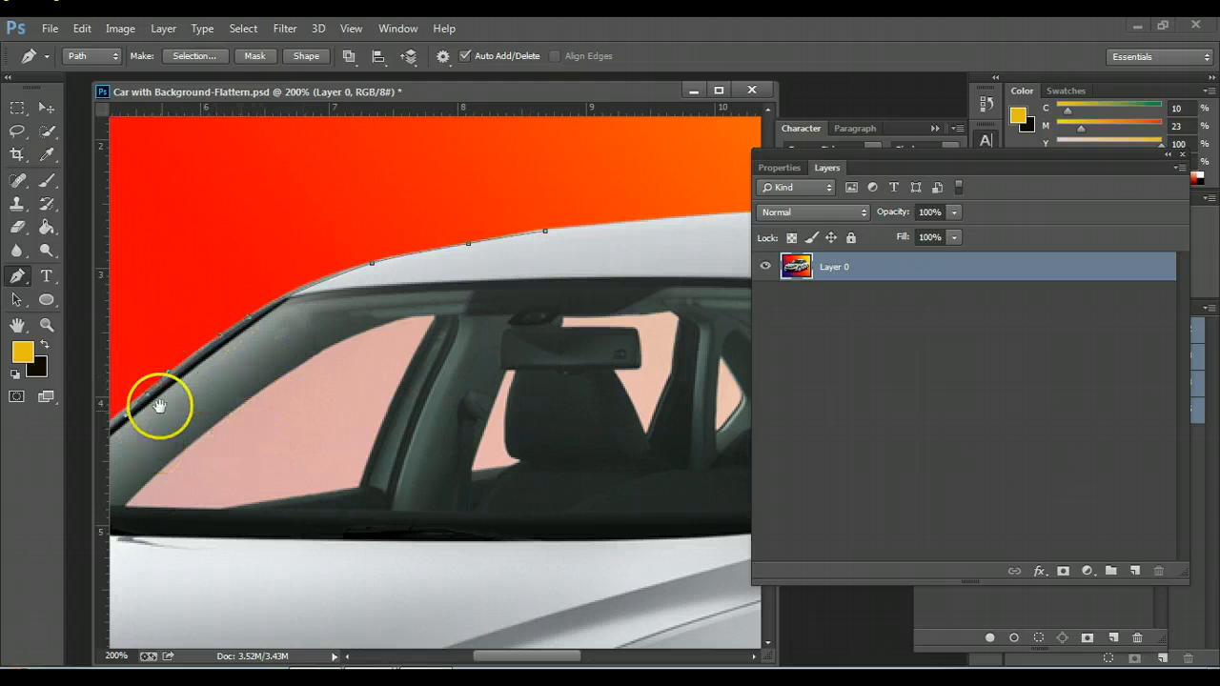
left_click_drag(155, 483, 588, 288)
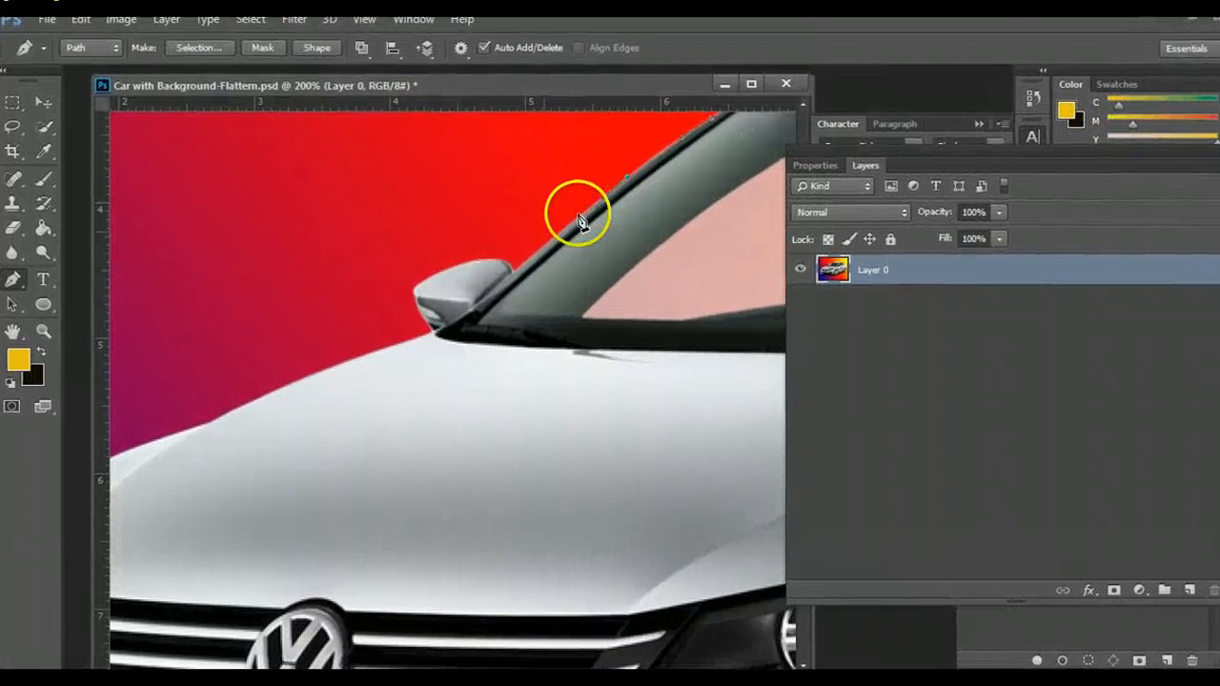
left_click(510, 267)
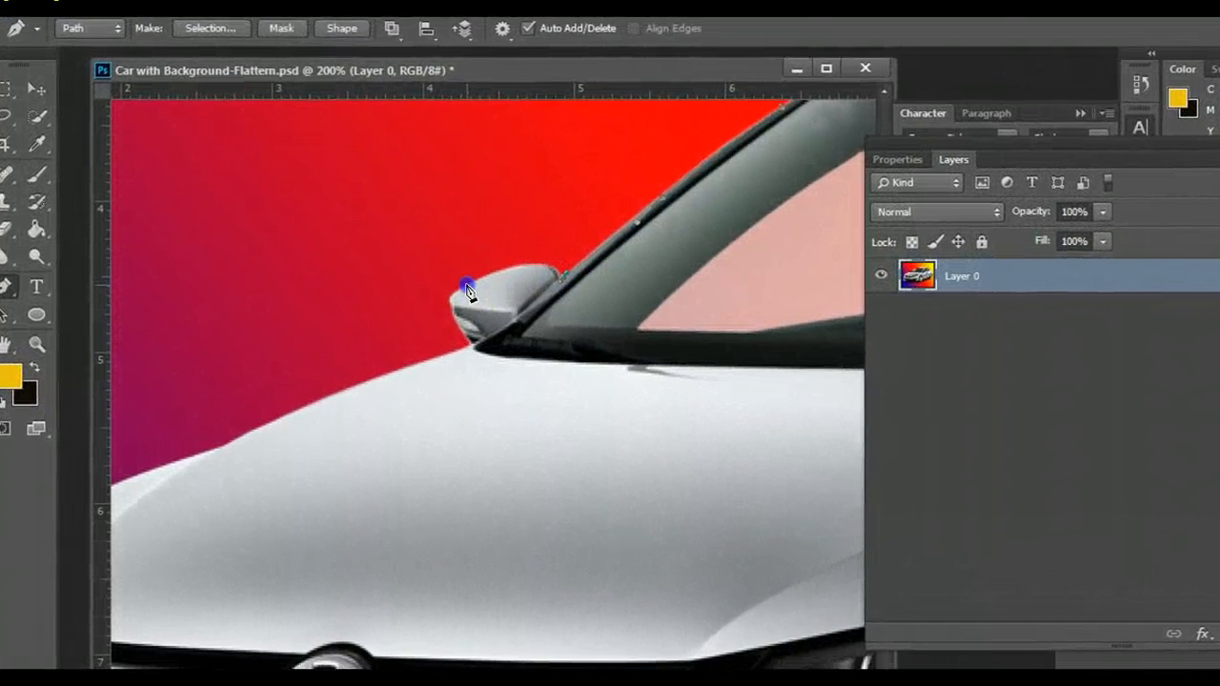
Add a curved anchor on the side mirror's upper outer edge, shaping its direction handles so the segment follows the mirror's top.
left_click(462, 291)
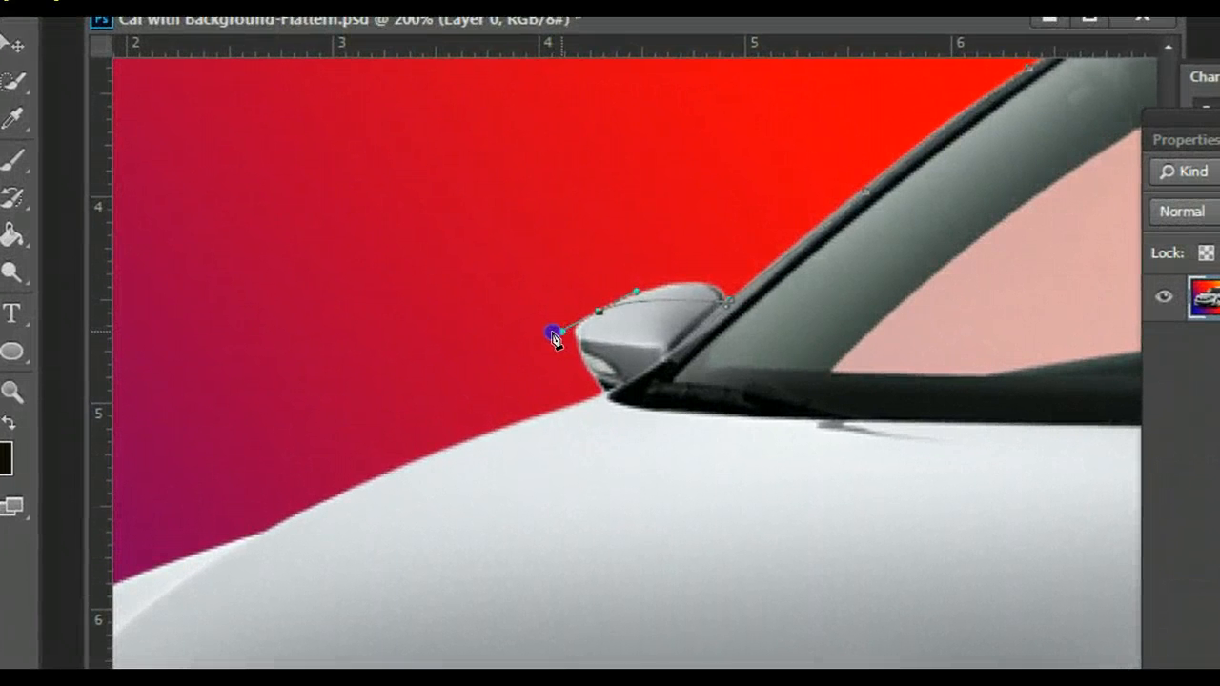
left_click_drag(554, 335, 539, 345)
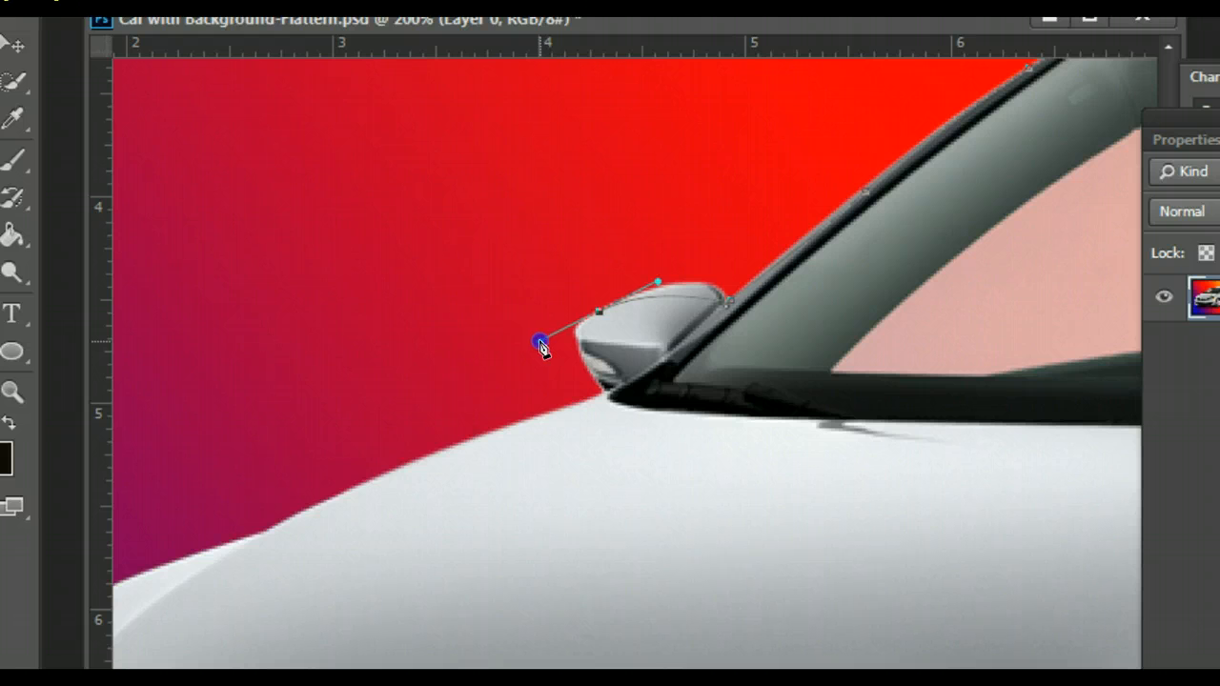
left_click_drag(540, 345, 486, 384)
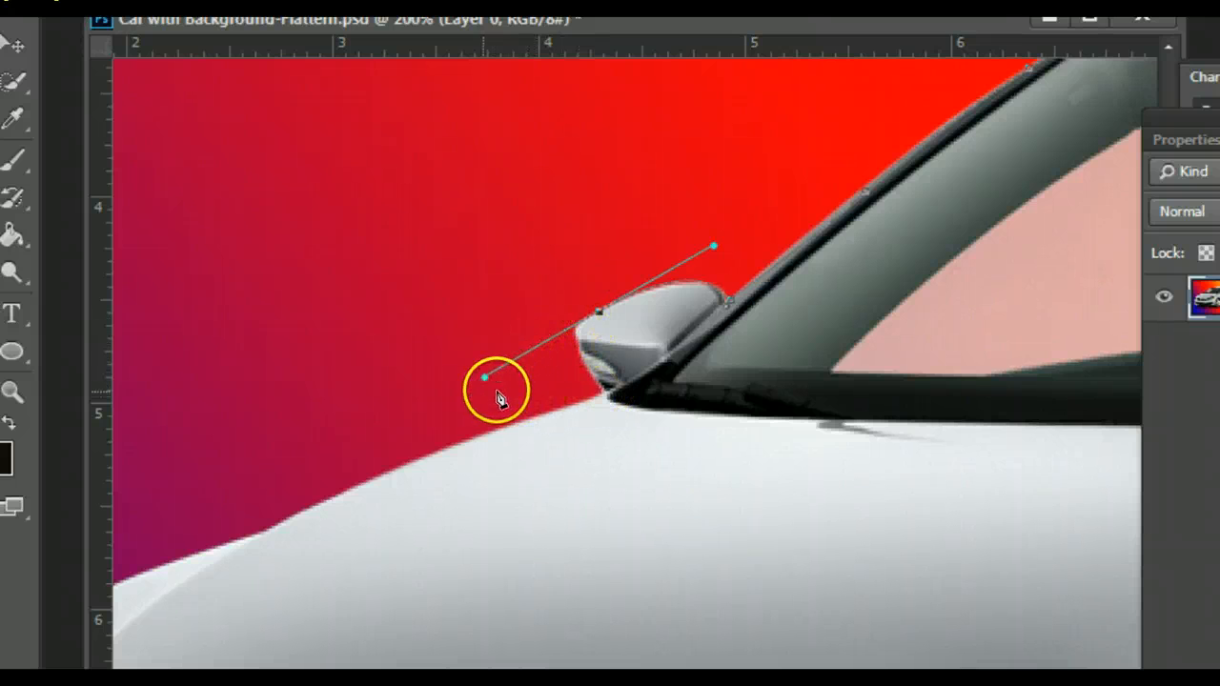
Try to continue the path with a curved anchor where the side mirror meets the hood, and undo it.
left_click(603, 397)
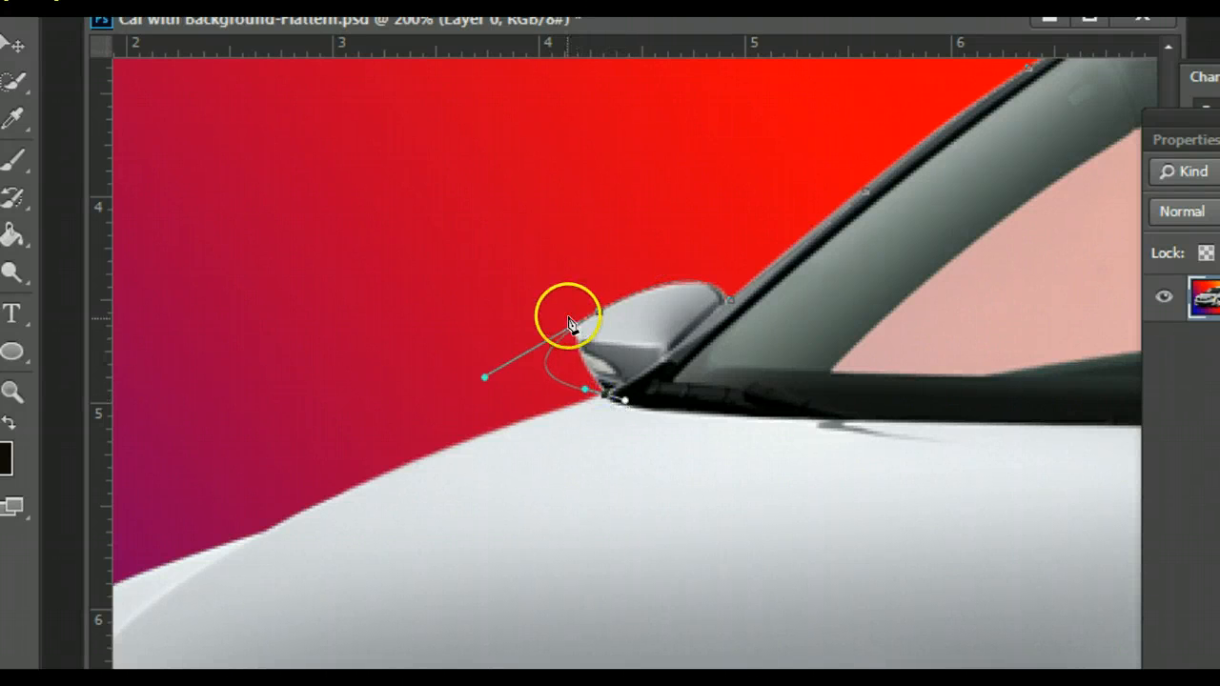
left_click_drag(616, 398, 583, 391)
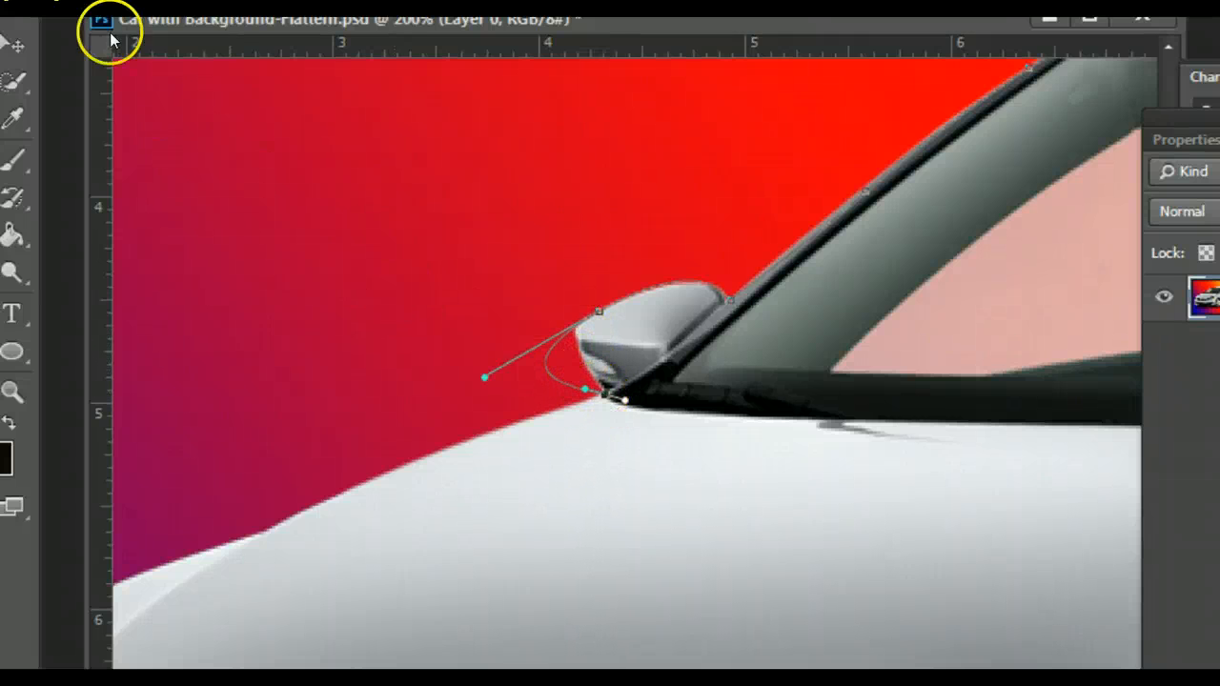
left_click(110, 2)
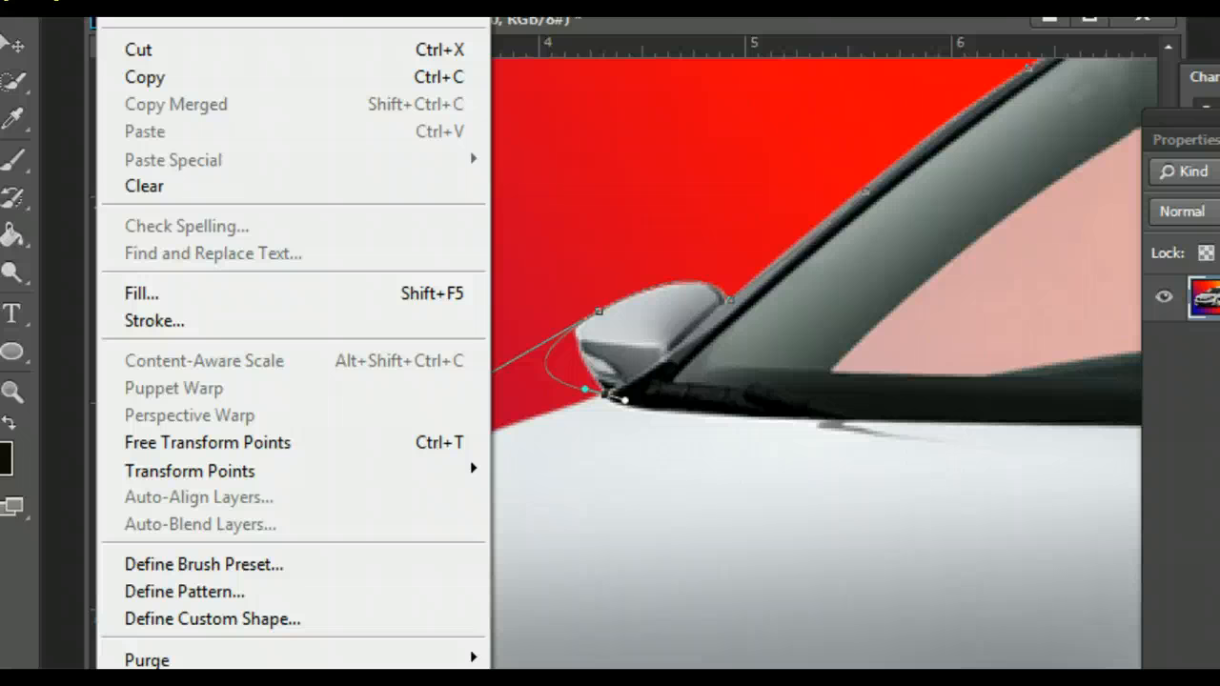
key("Escape")
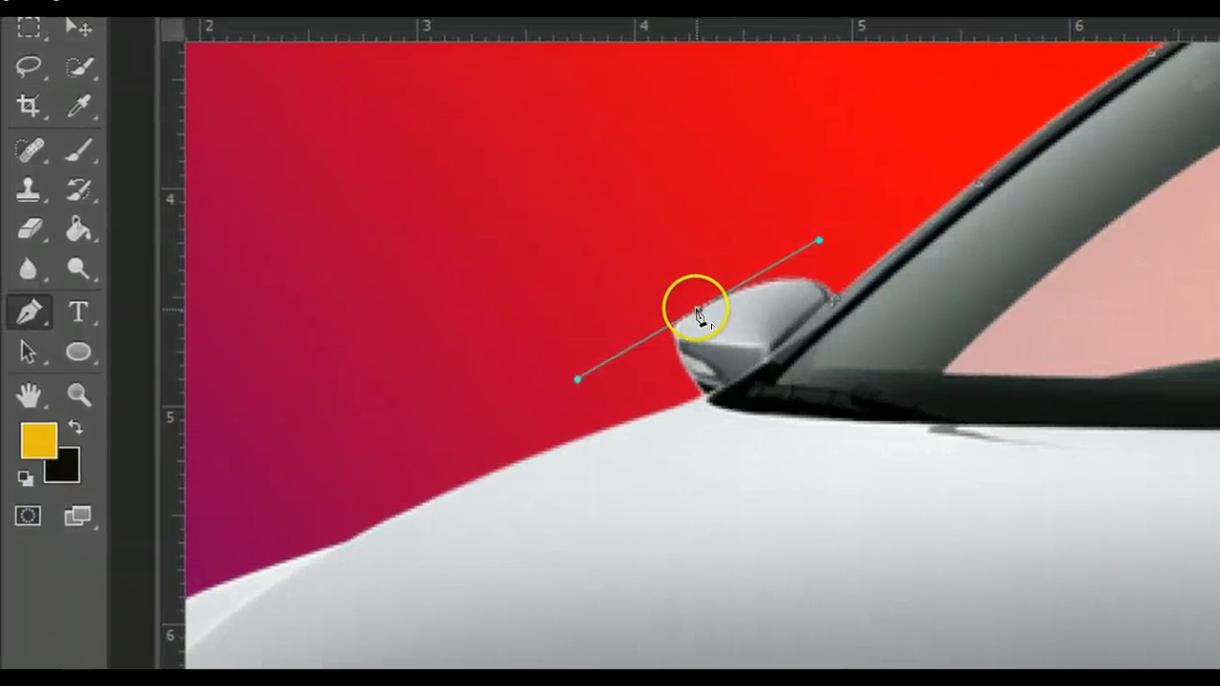
Reselect the car outline path and resume it with the Pen tool from its end anchor on the side mirror.
left_click(25, 317)
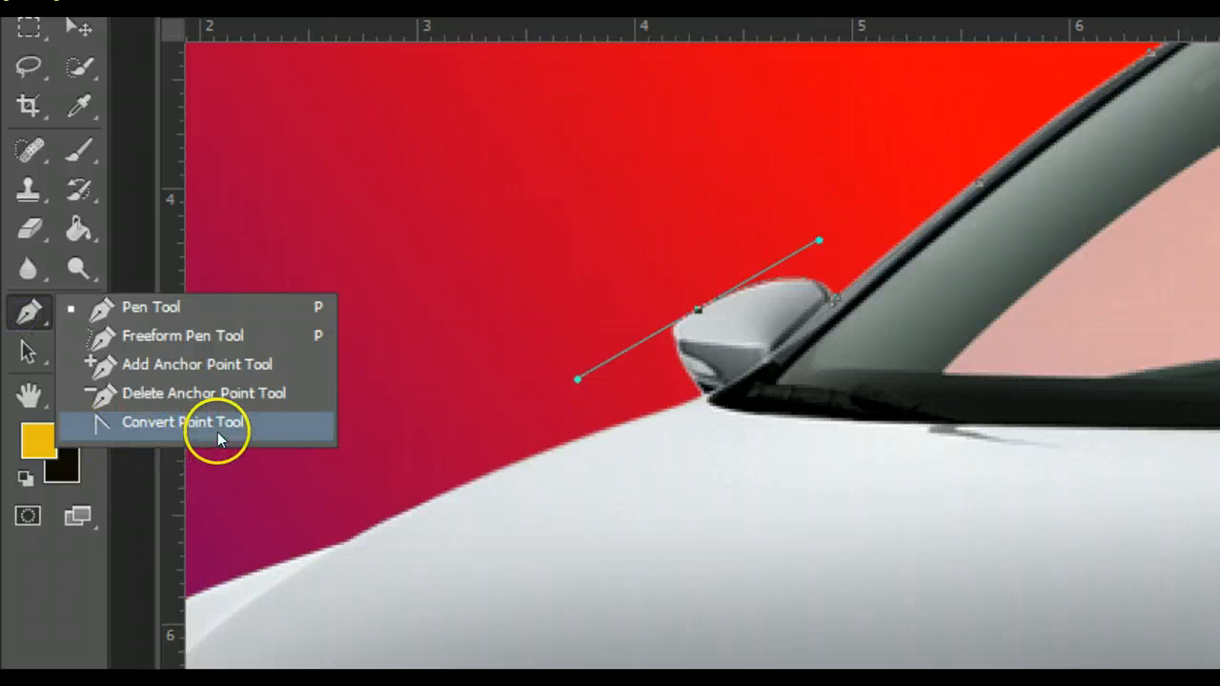
left_click(25, 313)
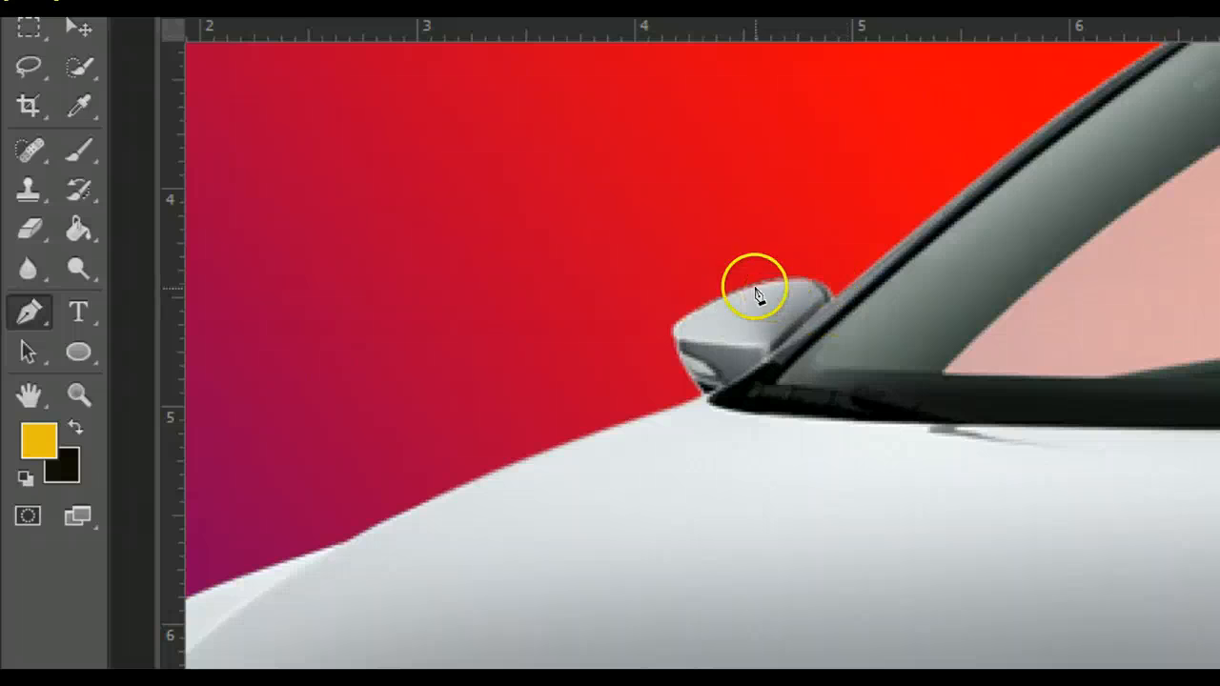
left_click(27, 354)
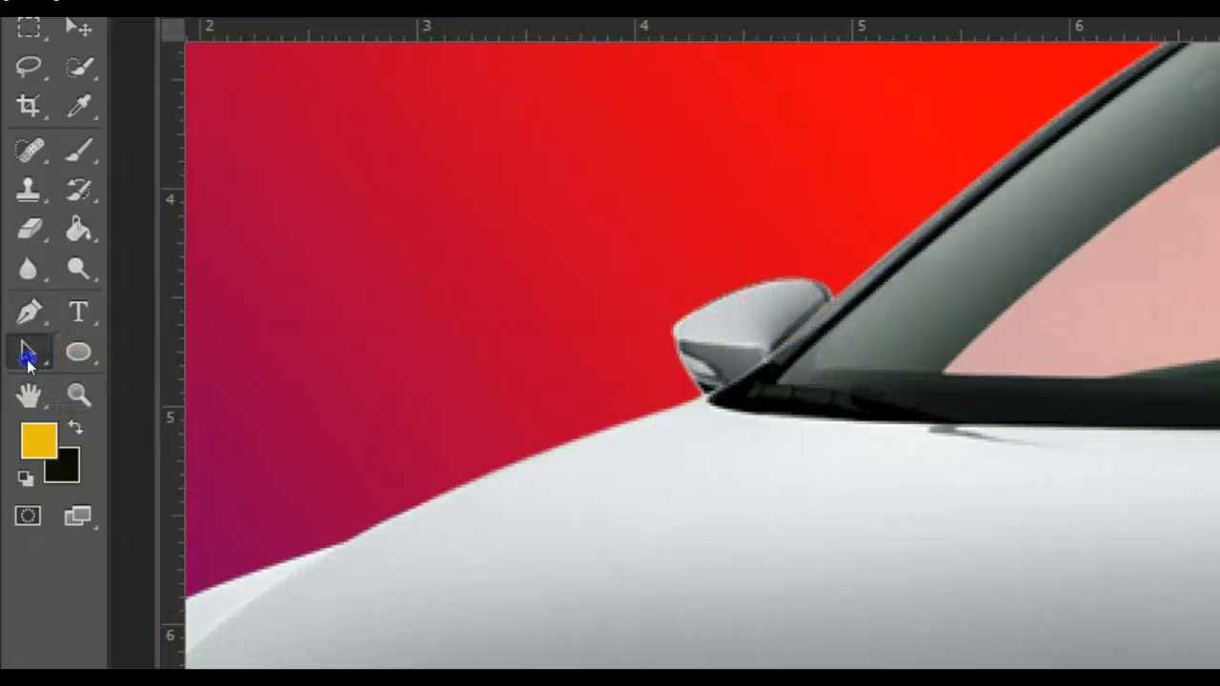
left_click(96, 346)
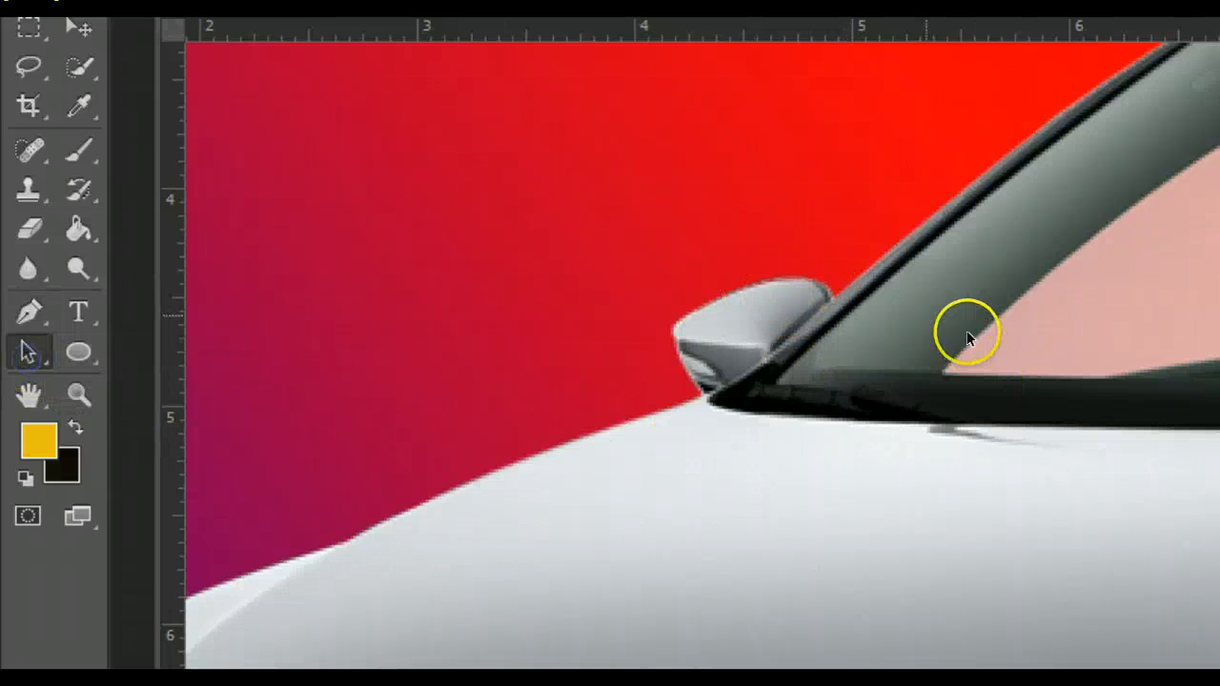
left_click(804, 278)
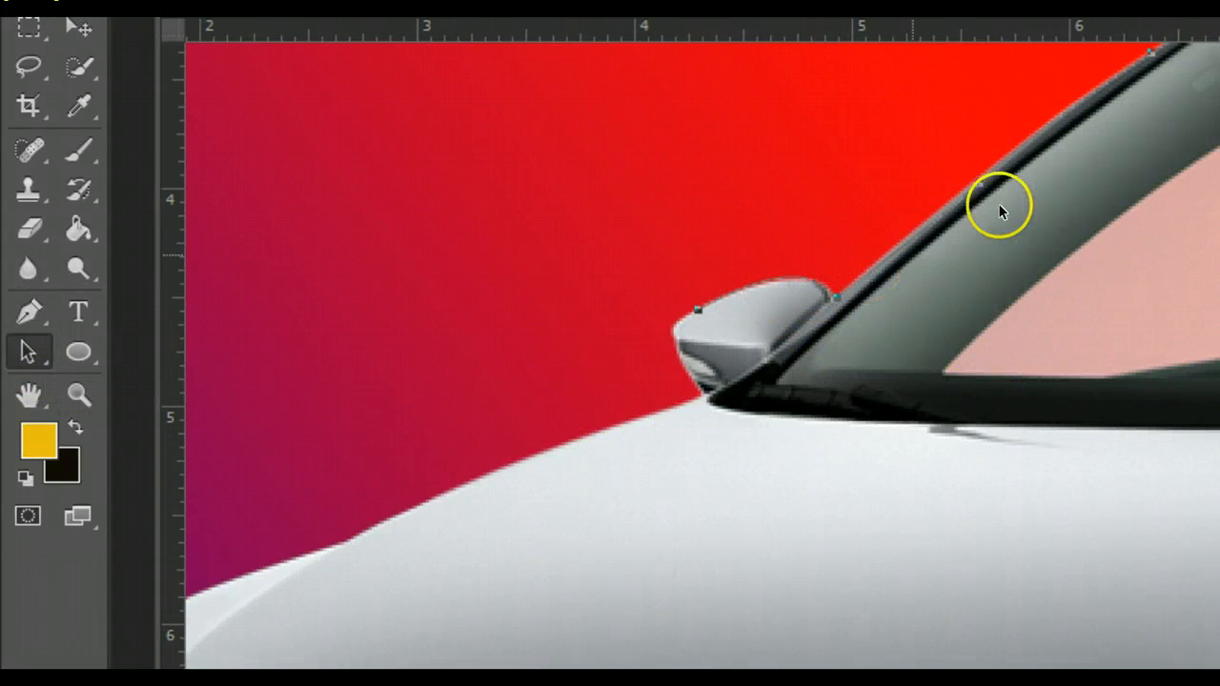
left_click(27, 312)
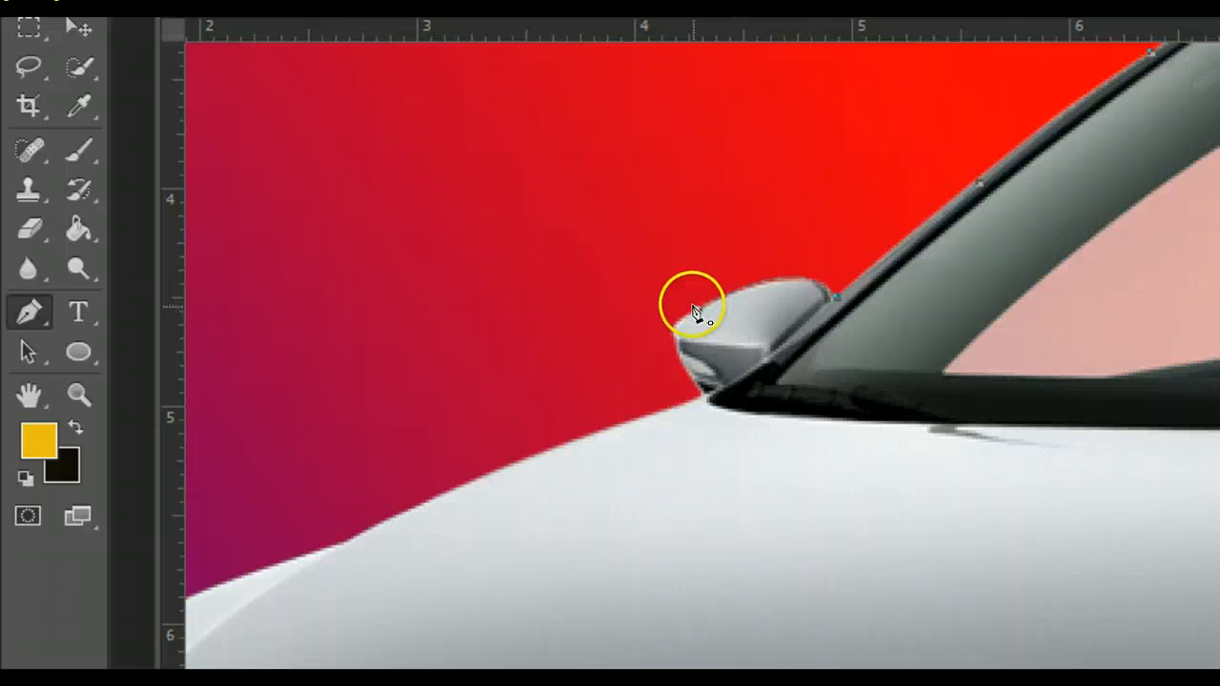
left_click(699, 311)
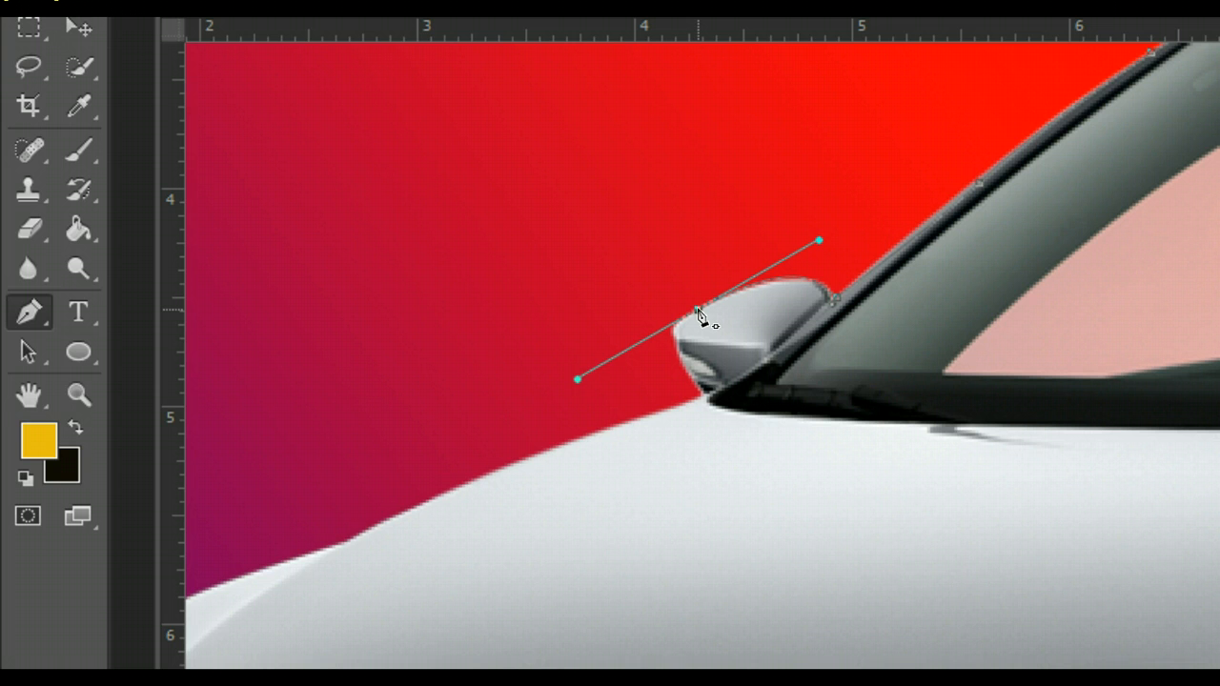
Trace the side mirror's outer and lower edge with a curved anchor, removing forward direction handles, and place an anchor where it meets the hood.
left_click(699, 315)
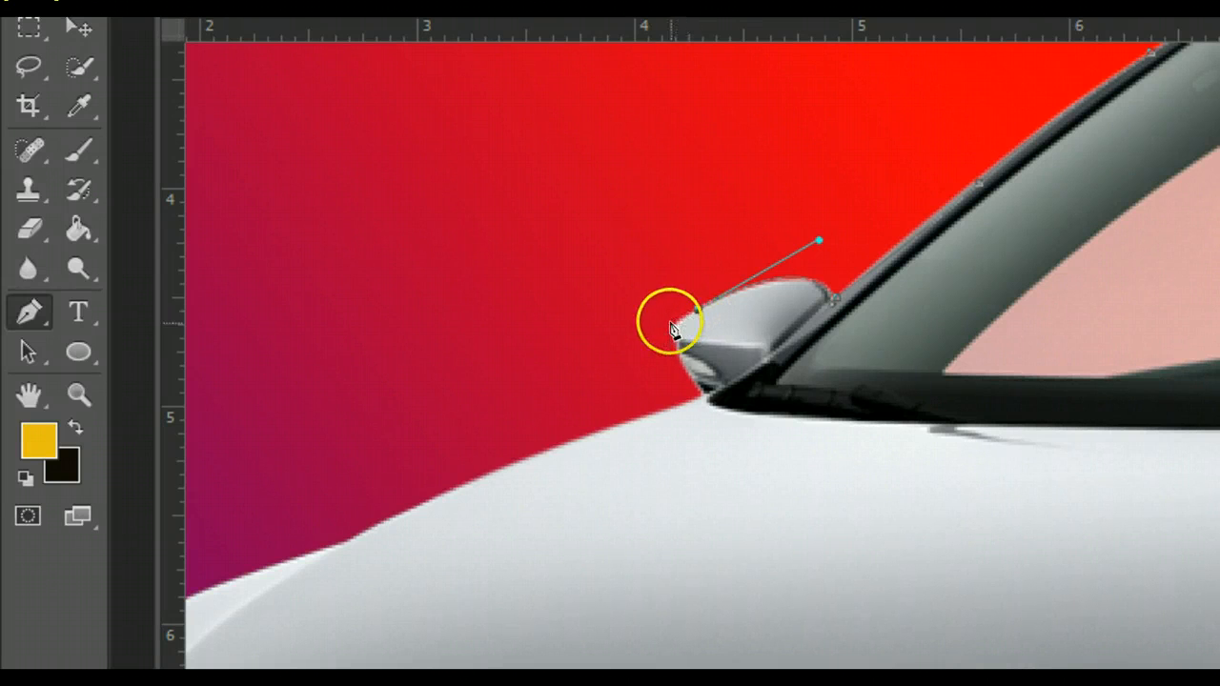
left_click(690, 381)
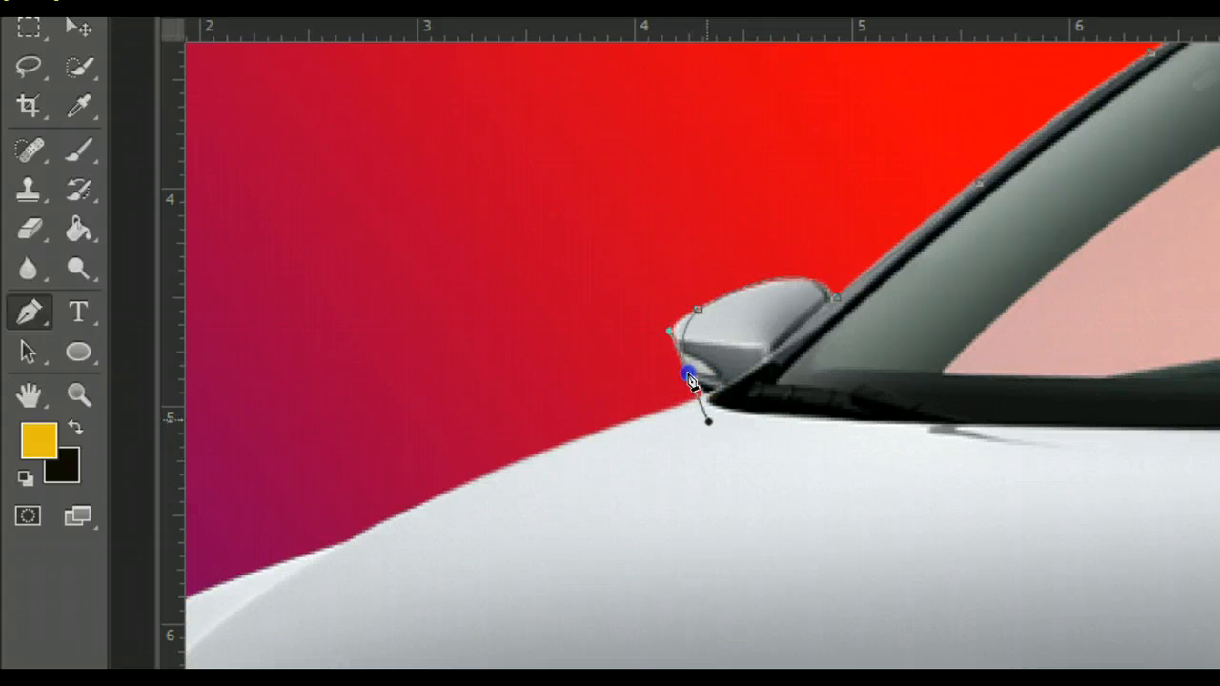
left_click_drag(712, 435, 721, 436)
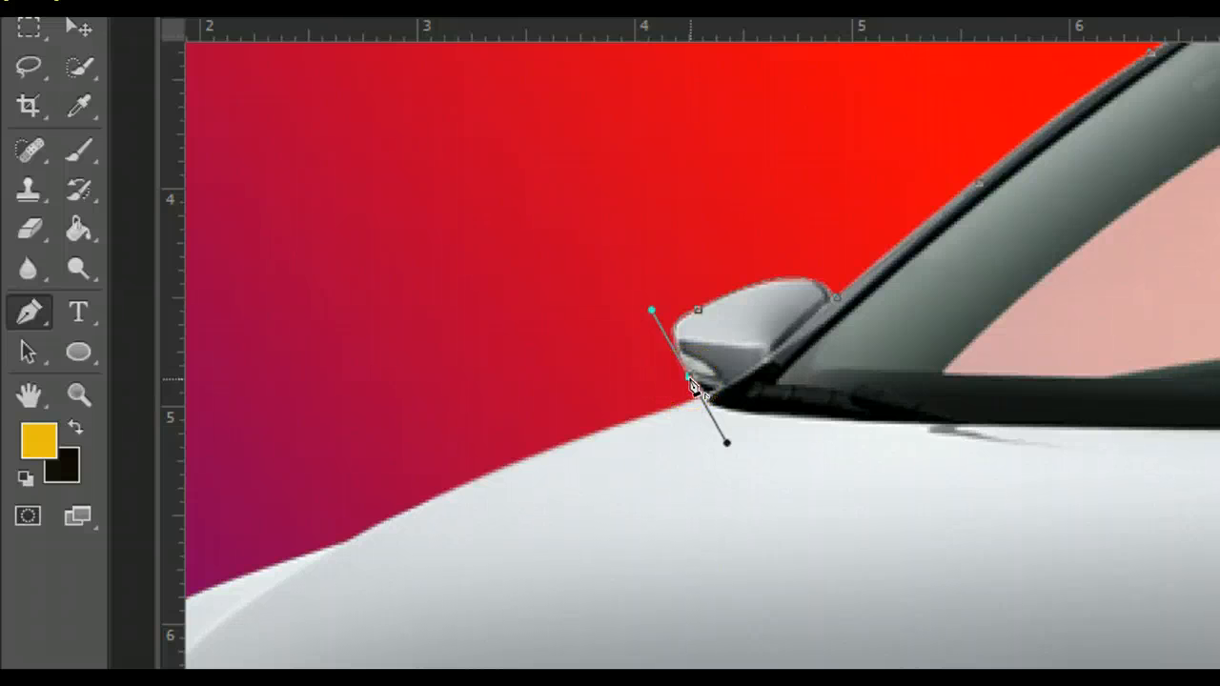
left_click(709, 399)
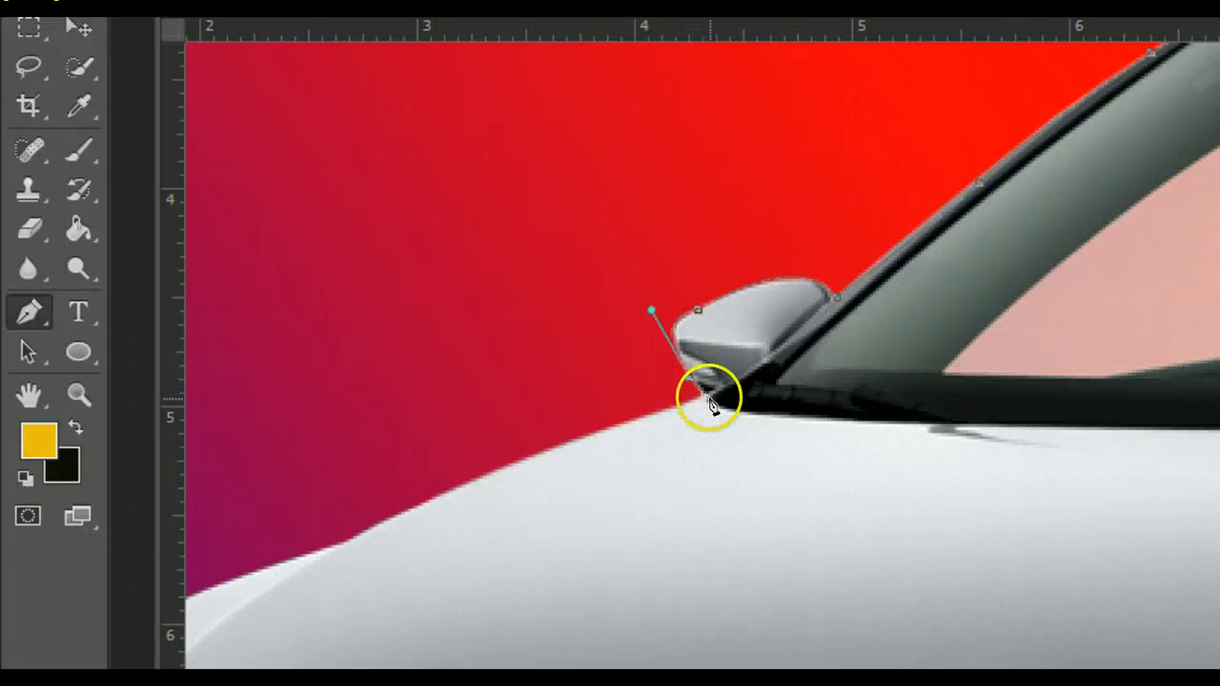
left_click_drag(709, 398, 703, 396)
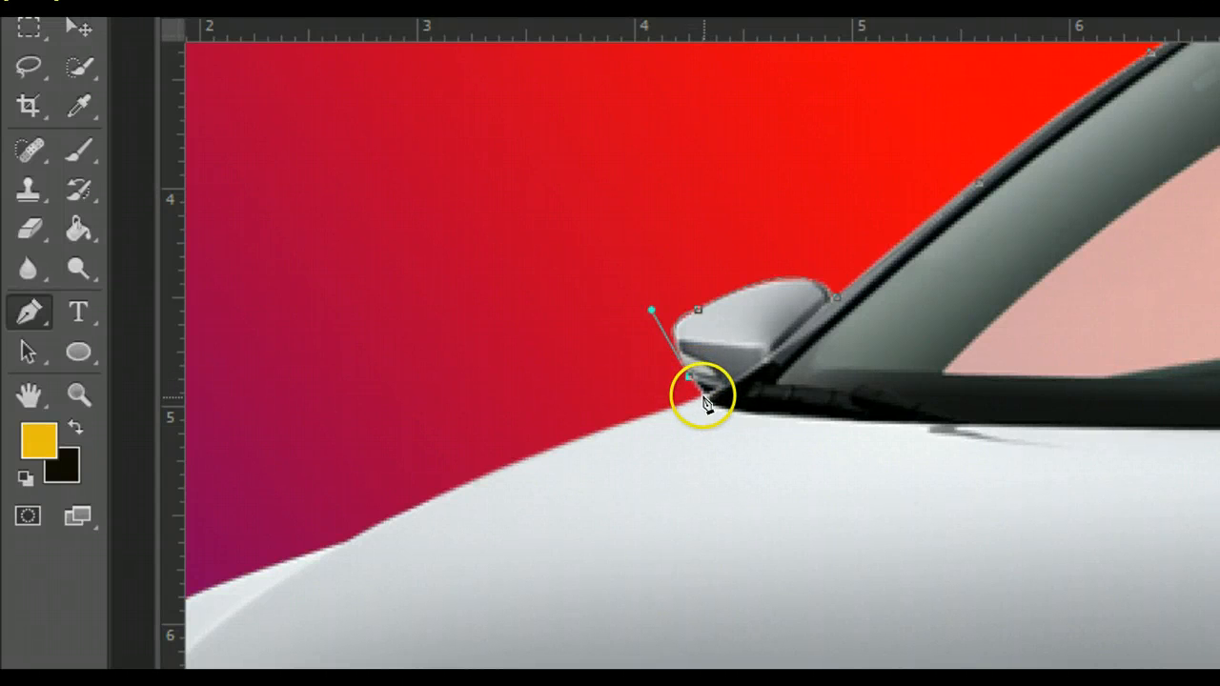
left_click(704, 398)
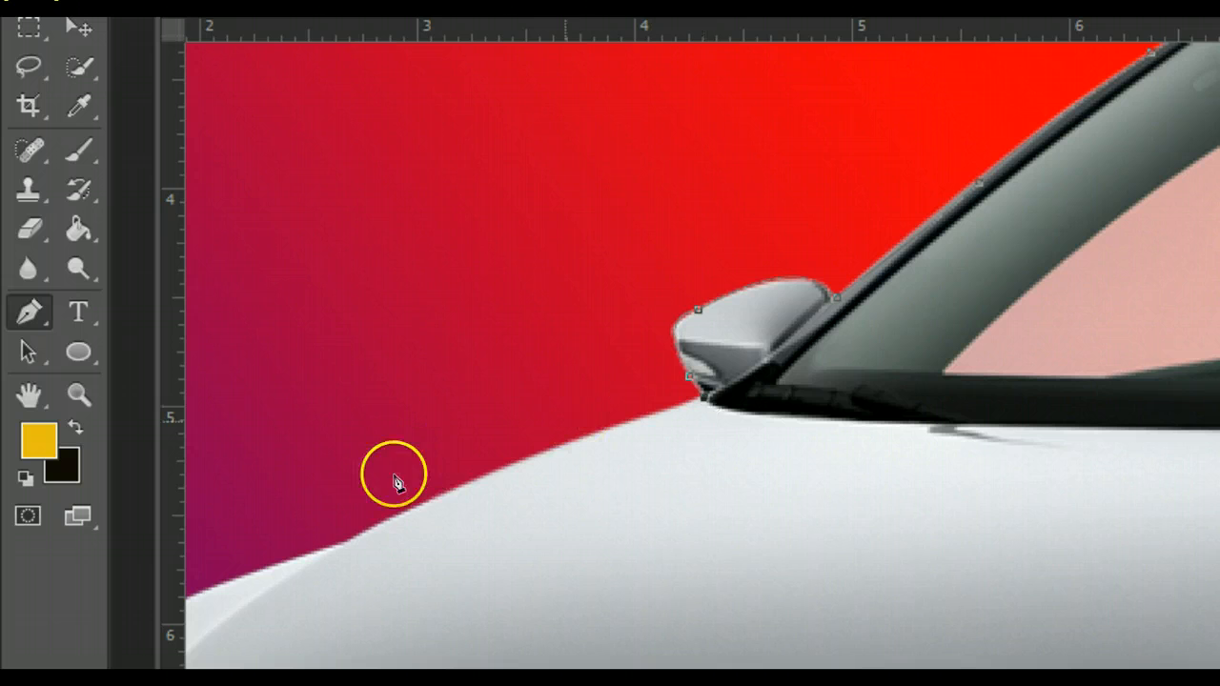
Extend the path along the hood's edge with a corner-converted anchor at the crease and a curved anchor at the headlight's upper tip.
left_click(349, 541)
left_click_drag(349, 541, 272, 602)
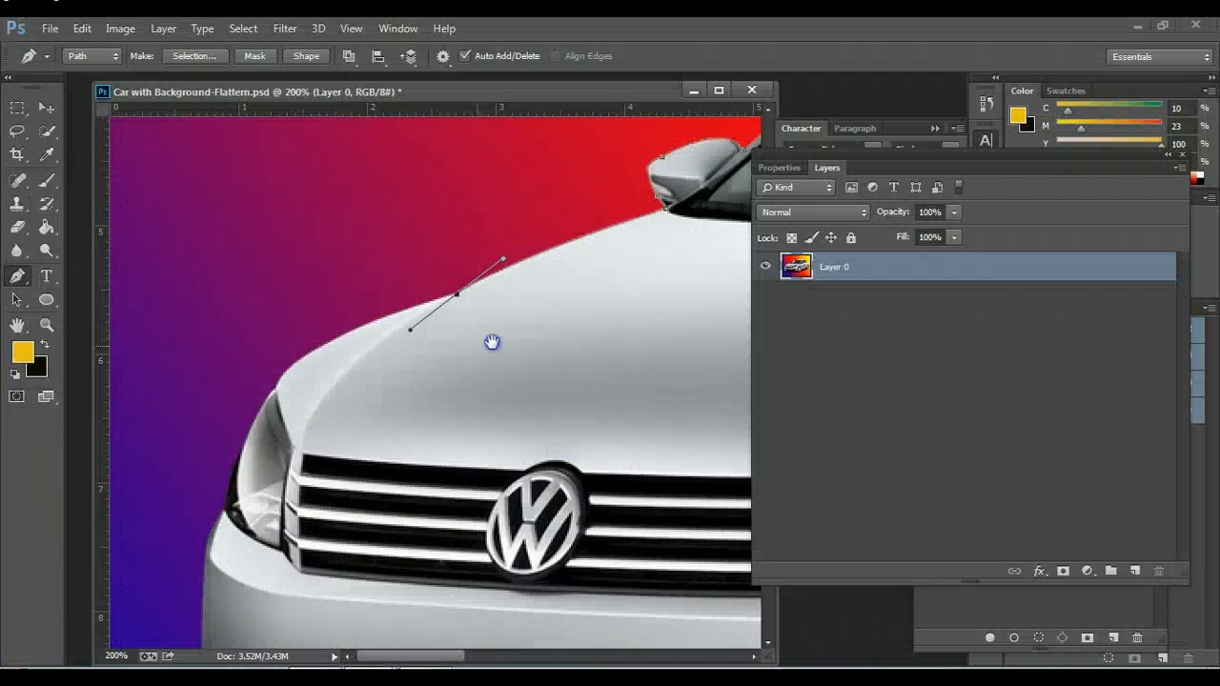
left_click_drag(492, 342, 492, 335)
left_click(457, 287)
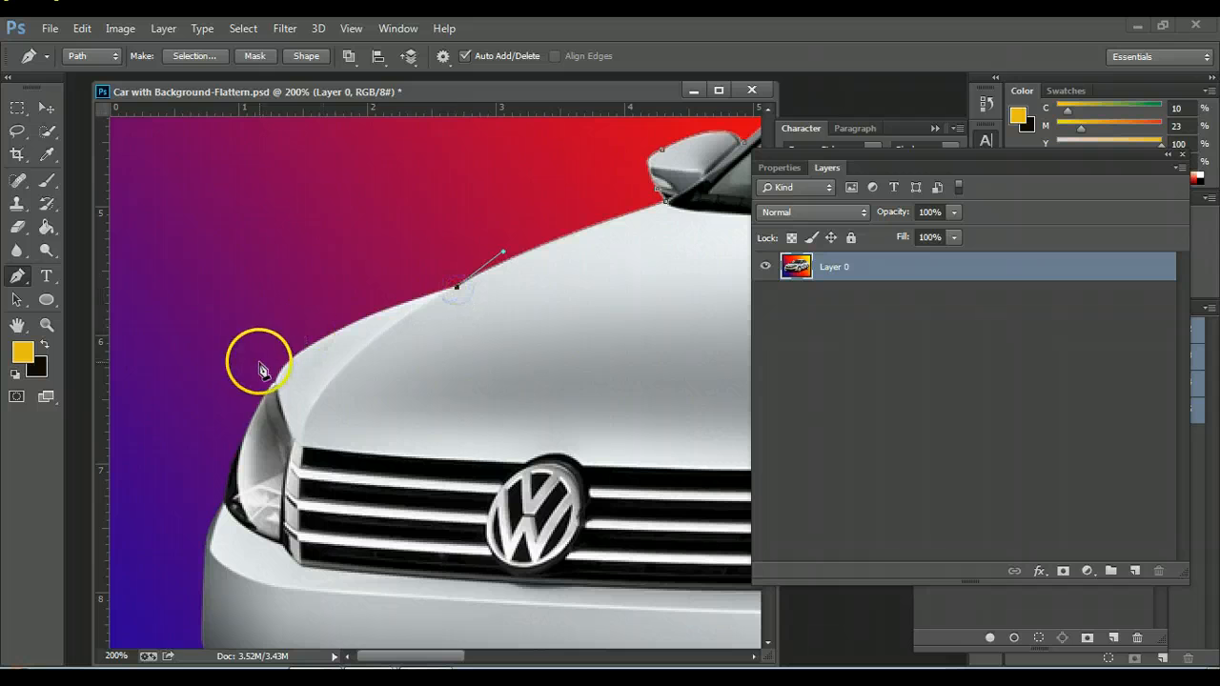
mouse_move(253, 353)
left_mouse_down()
mouse_move(277, 390)
mouse_move(264, 449)
mouse_move(278, 389)
left_mouse_up()
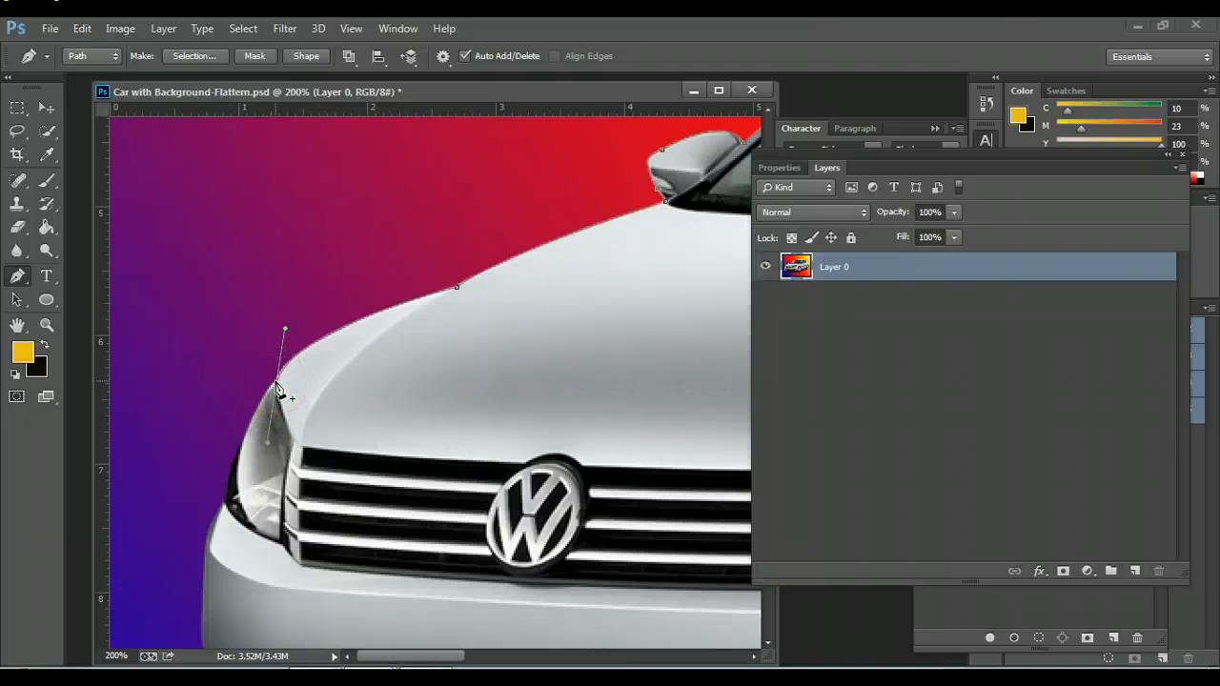
mouse_move(276, 390)
left_mouse_down()
mouse_move(260, 425)
mouse_move(272, 446)
mouse_move(245, 356)
mouse_move(244, 454)
left_mouse_up()
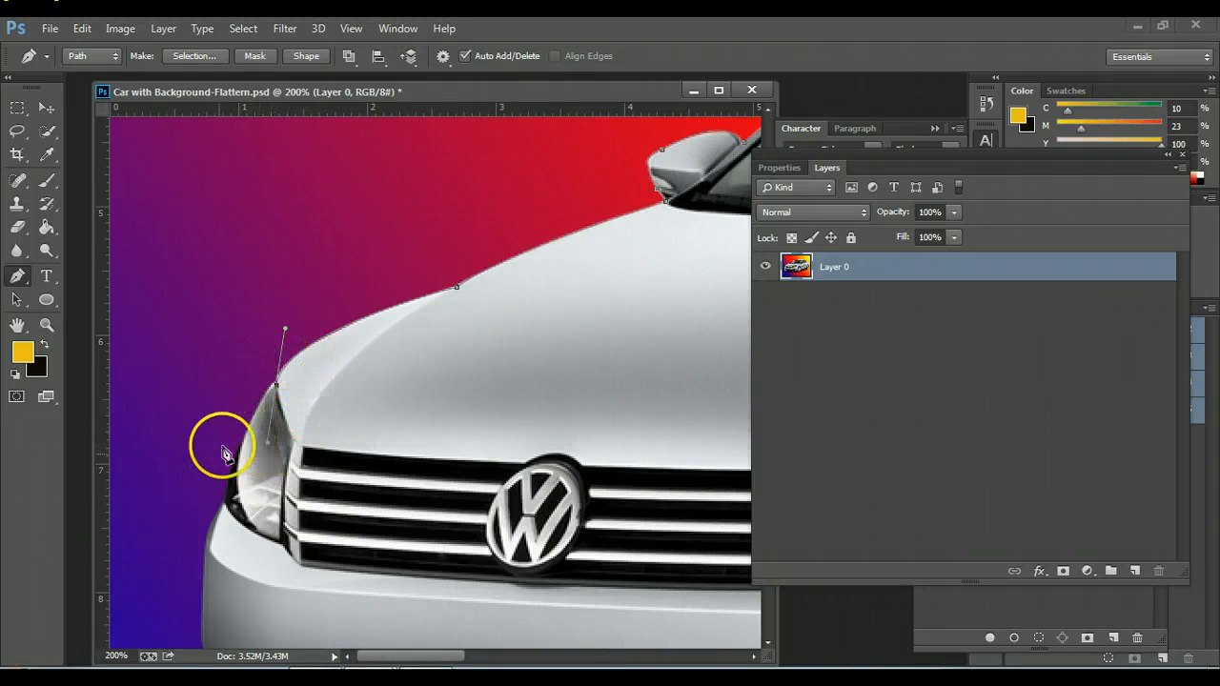
Try to continue the path from the headlight's upper tip to the bumper, and undo the added anchor.
left_click(223, 506)
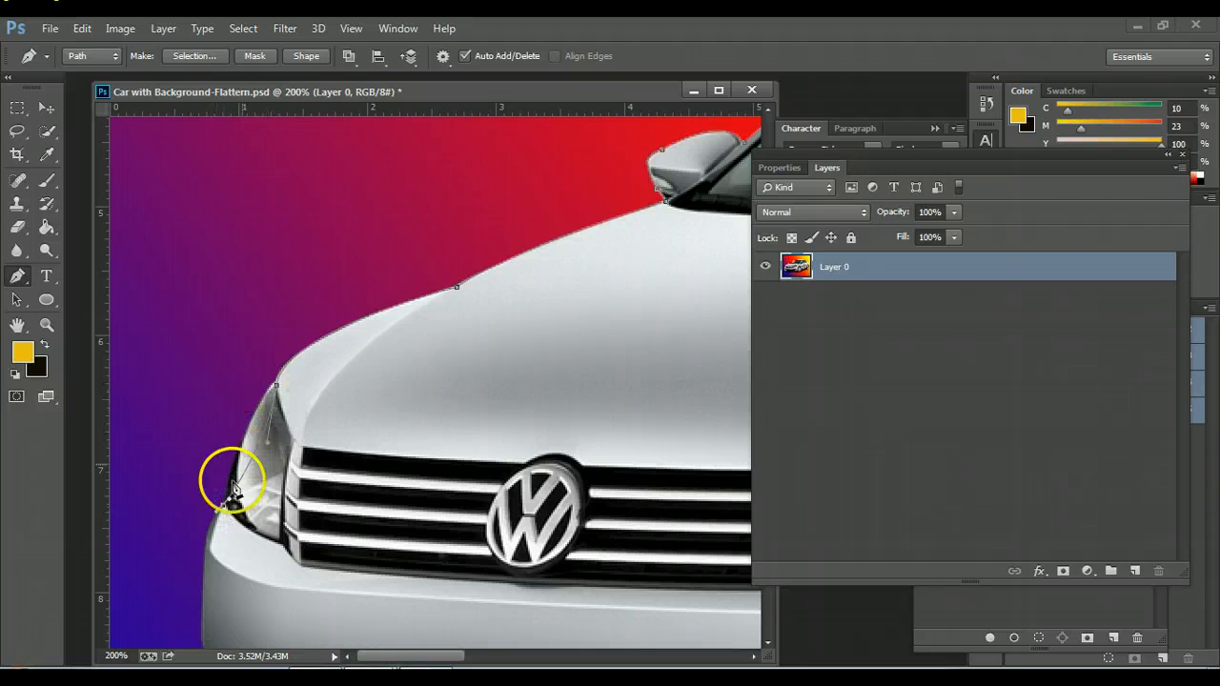
left_click(82, 28)
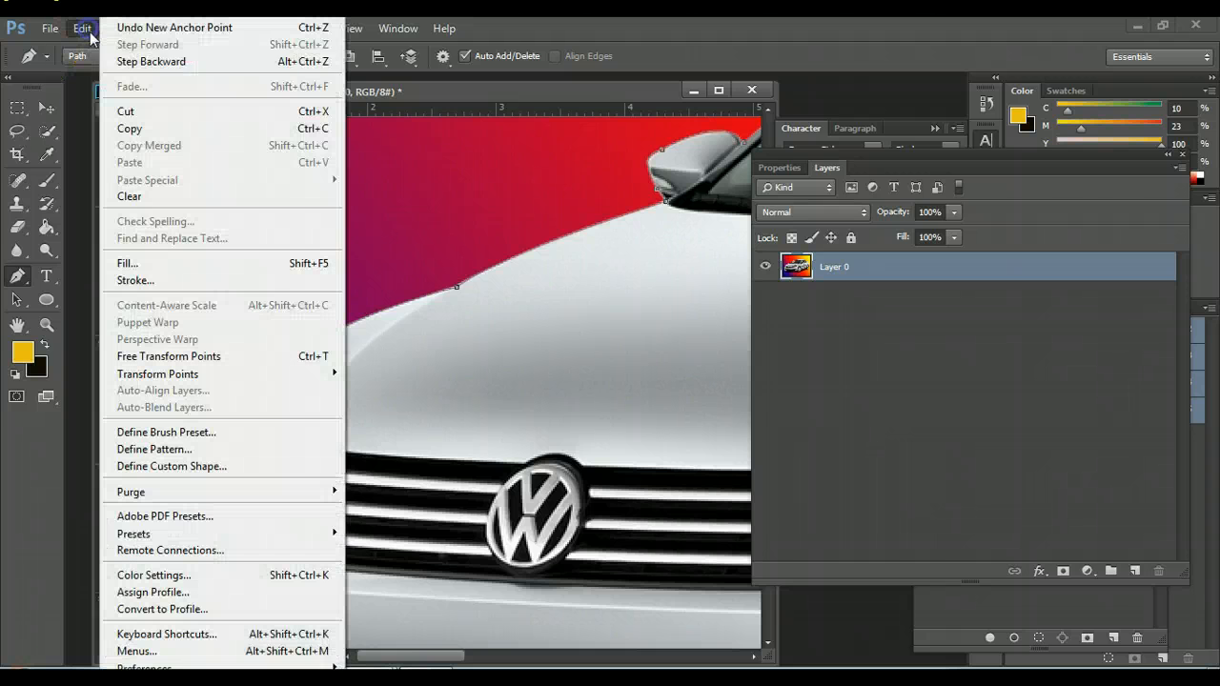
left_click(113, 55)
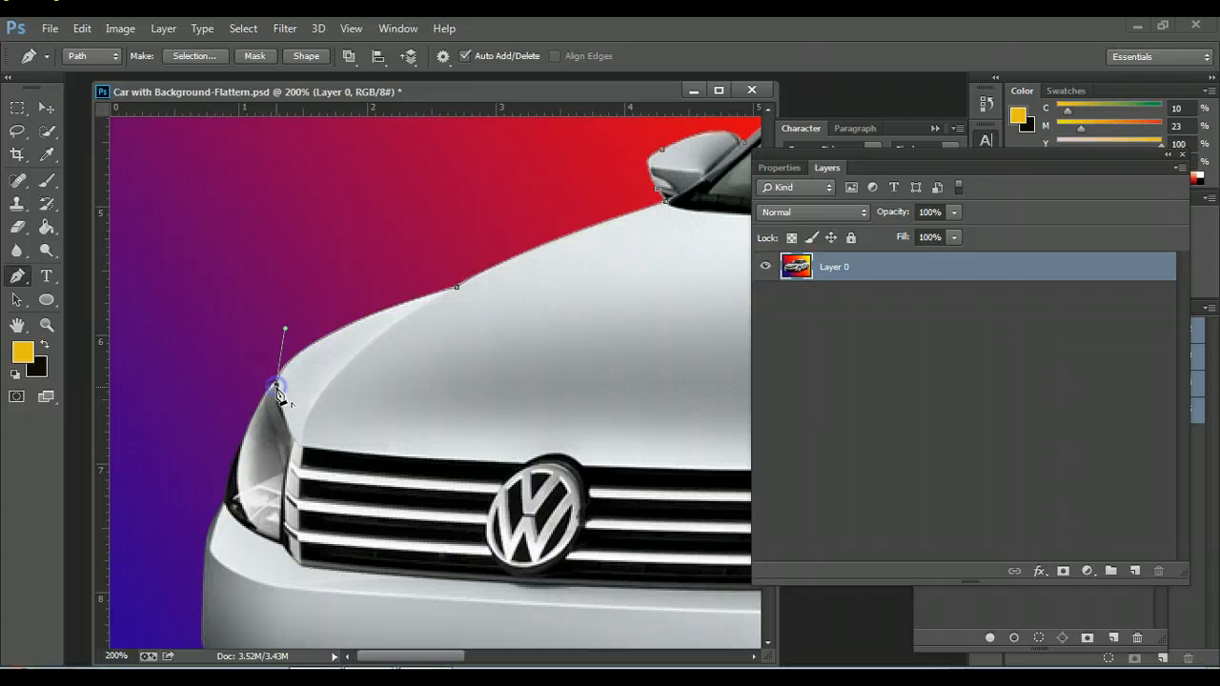
Add a curved anchor where the headlight's outer edge meets the bumper, and move the Layers panel clear of the image.
left_click(224, 503)
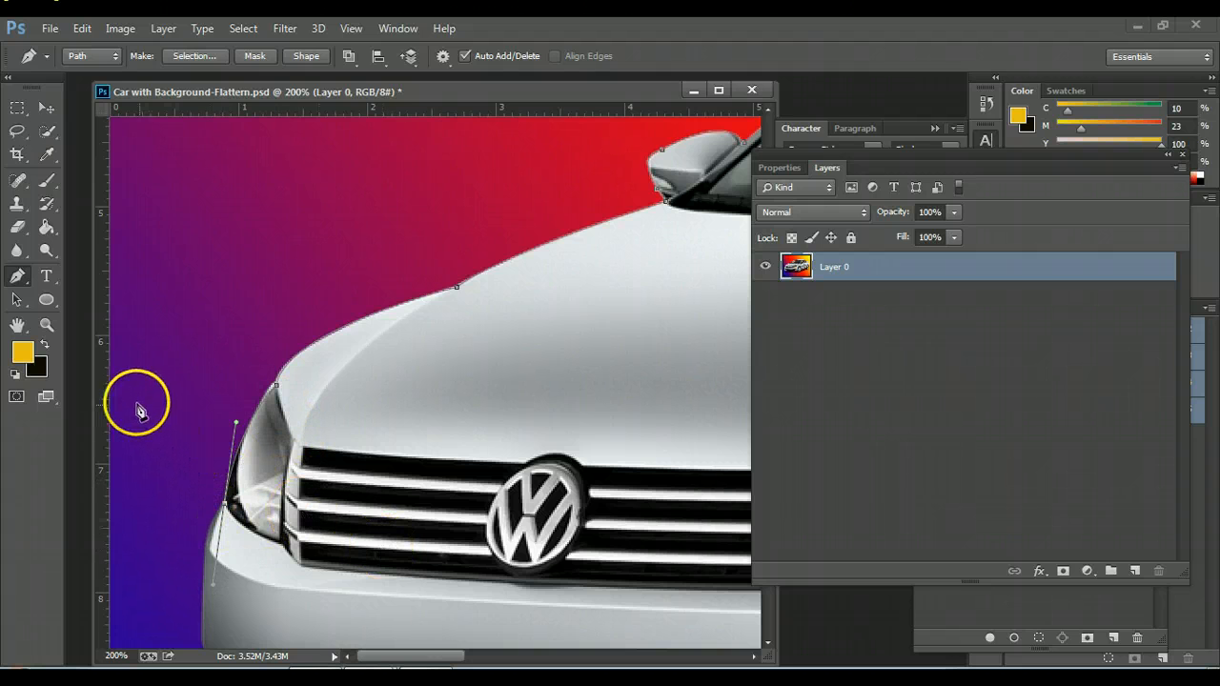
left_click(46, 325)
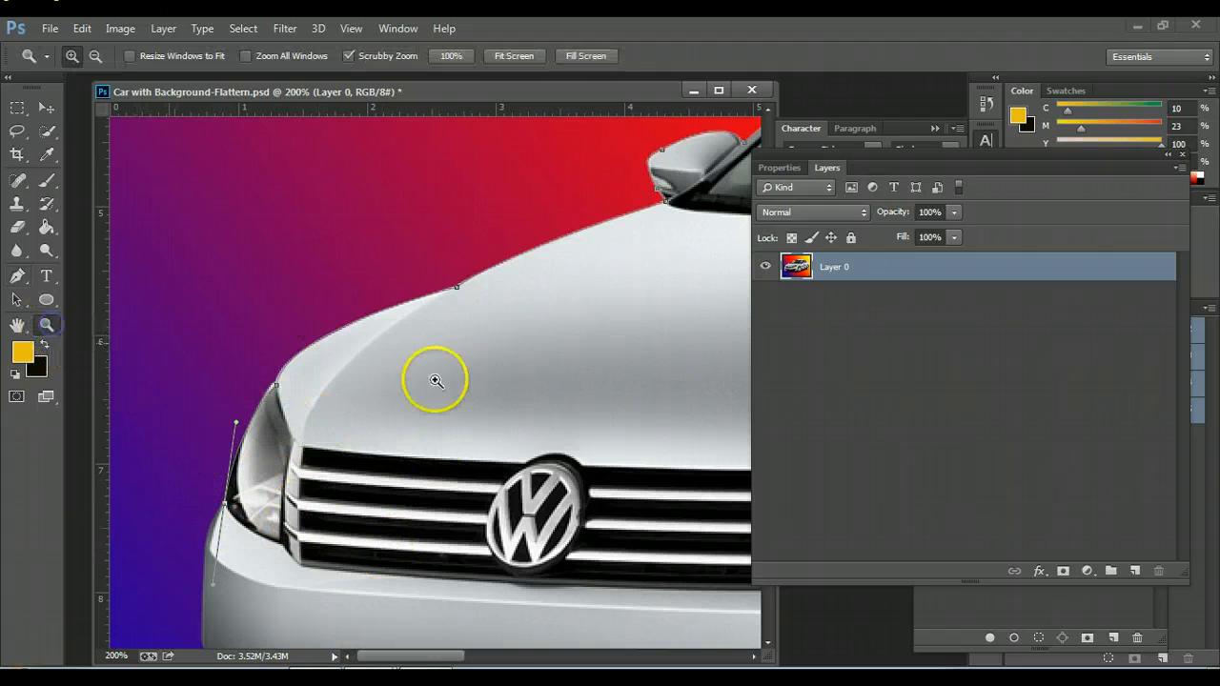
left_click(629, 393, "alt")
left_click(630, 392, "alt")
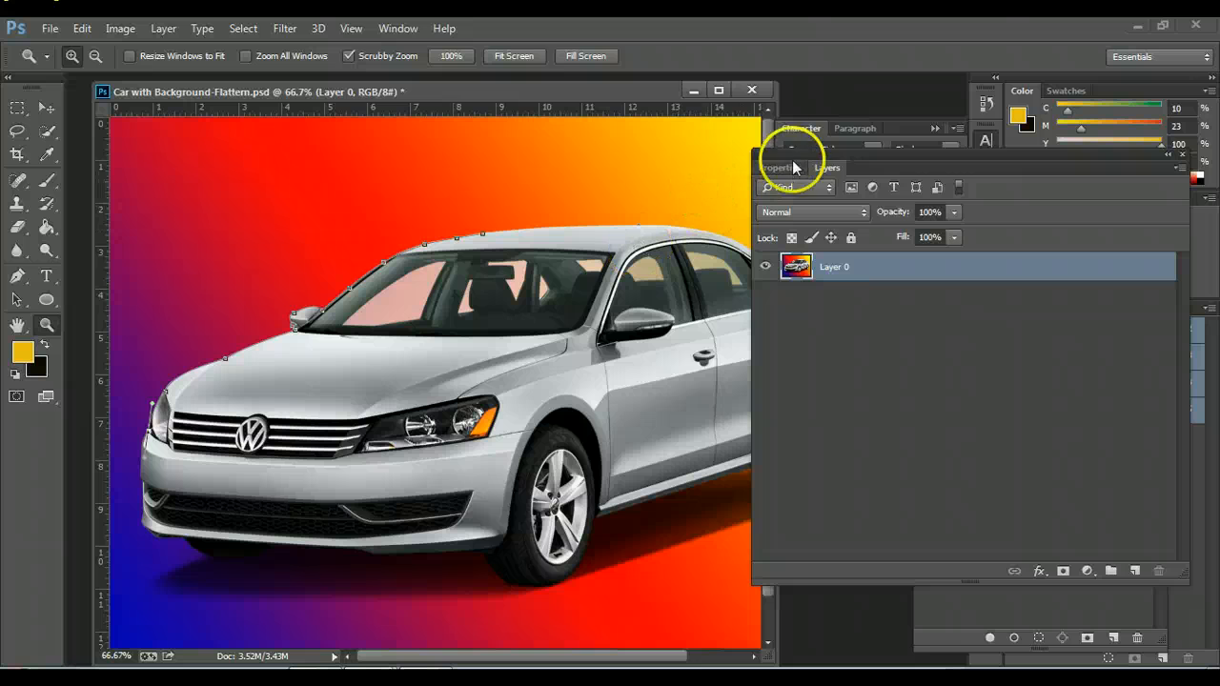
left_click_drag(793, 156, 809, 181)
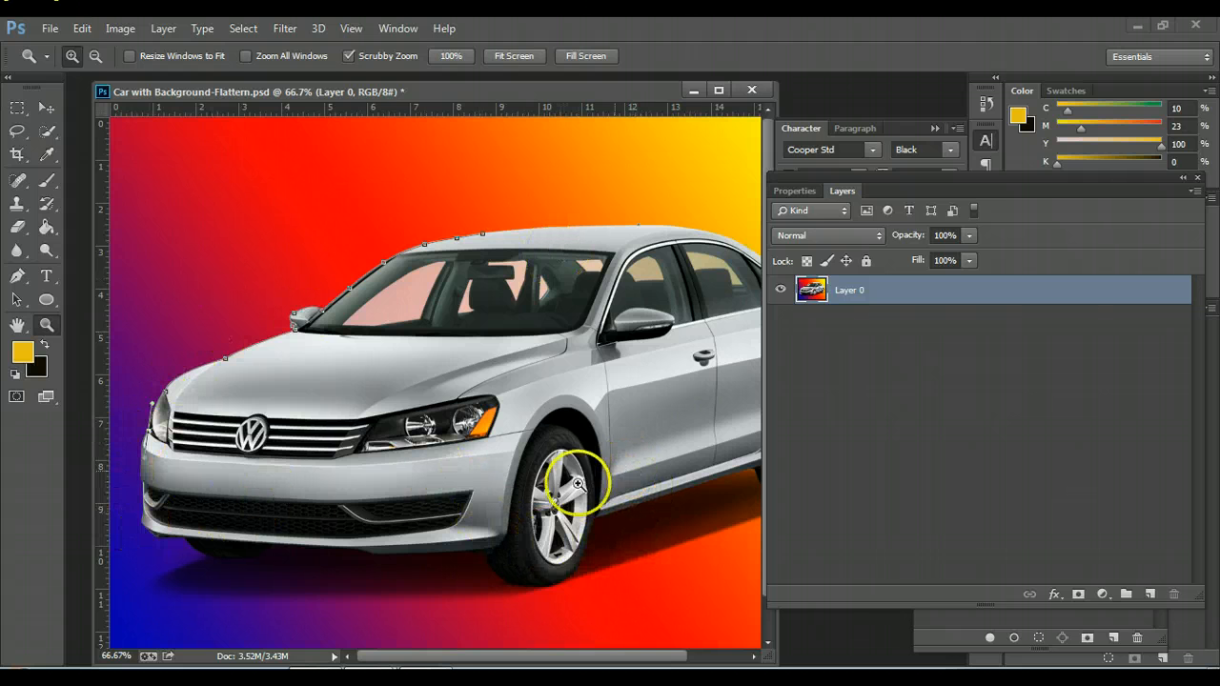
Resume the path from the headlight's lower anchor and add a curved anchor at the front wheel arch's edge, removing its forward handle.
left_click(18, 300)
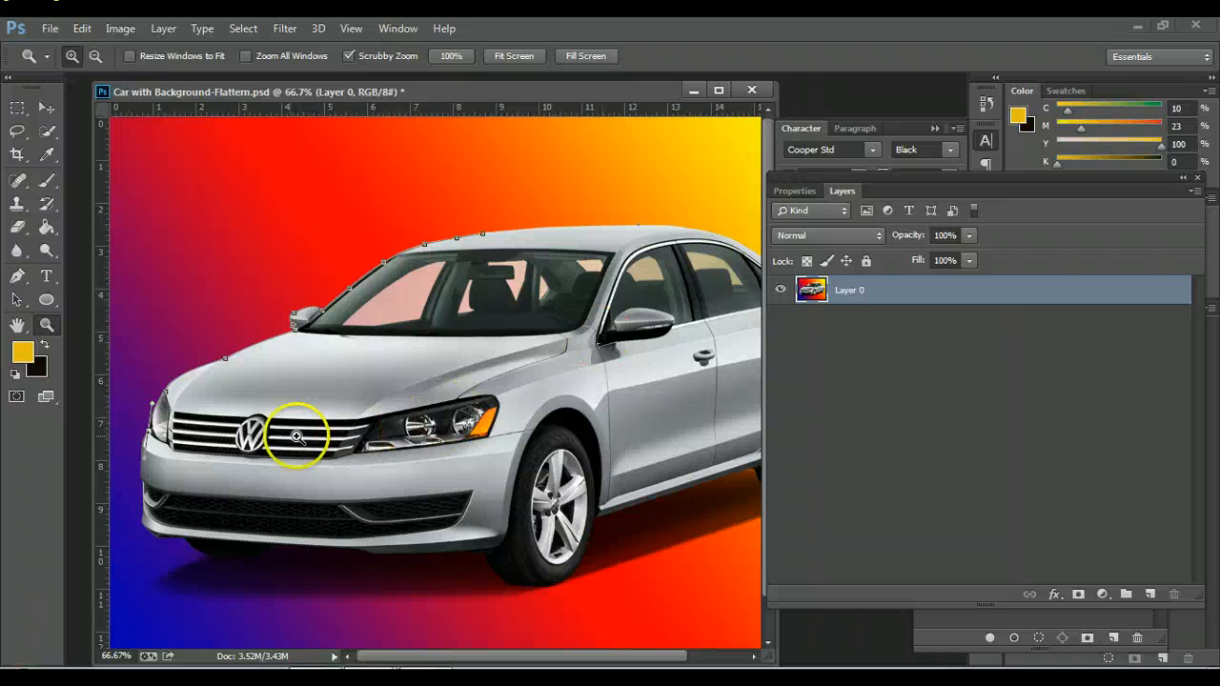
left_click(17, 275)
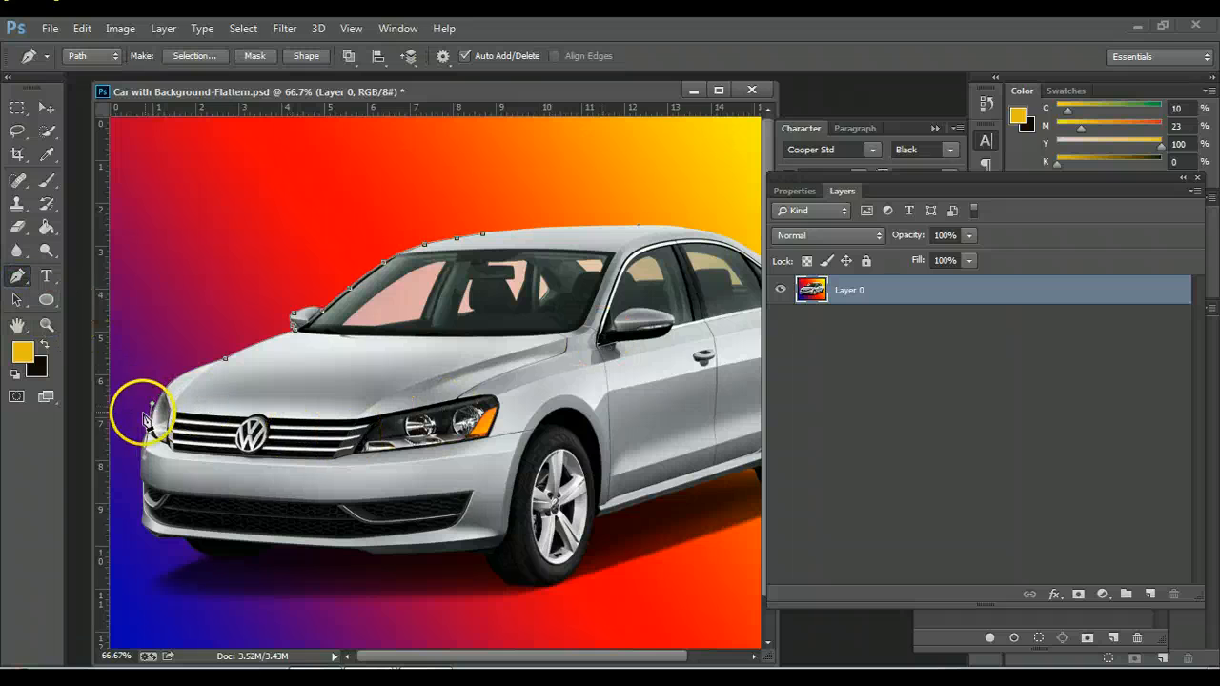
left_click(150, 432)
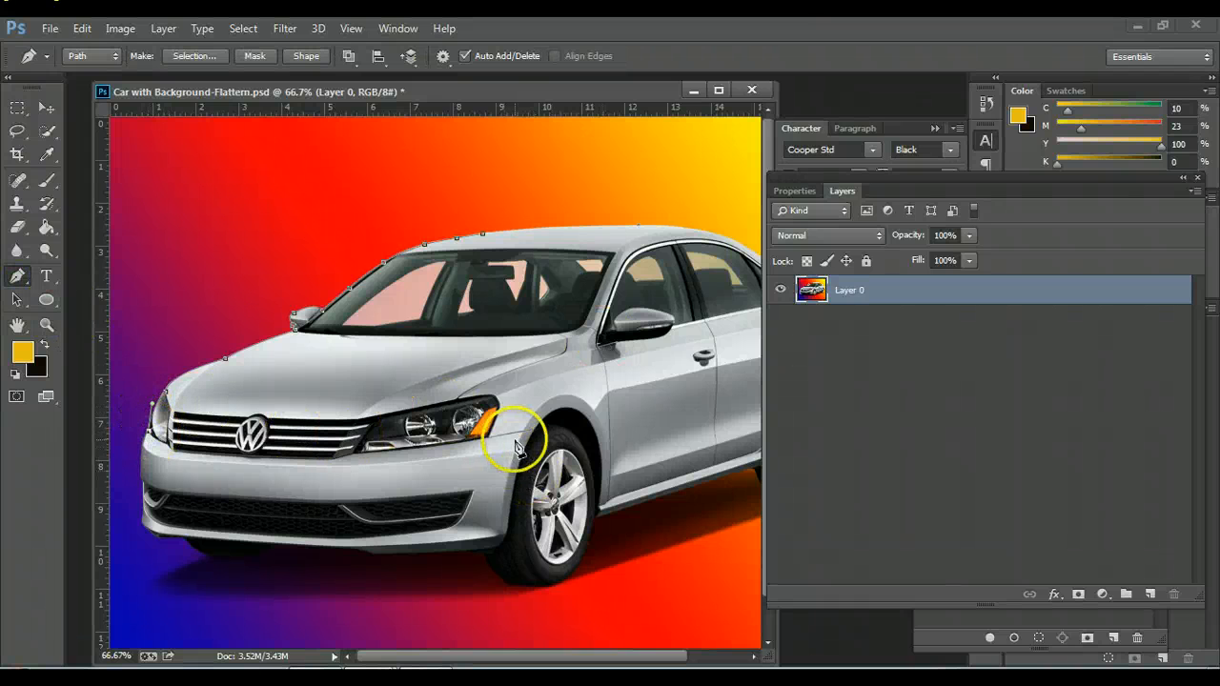
mouse_move(520, 433)
left_mouse_down()
mouse_move(646, 360)
mouse_move(749, 355)
mouse_move(651, 388)
left_mouse_up()
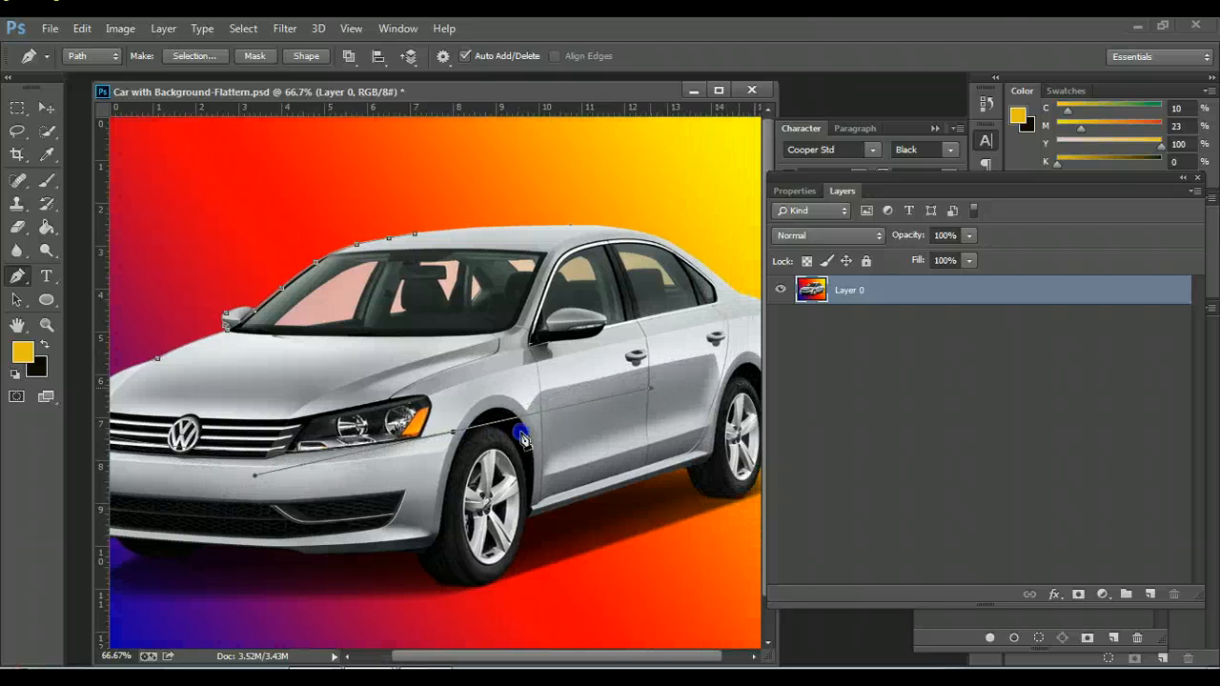
left_click(453, 435)
Curve the path over the front wheel arch, remove the anchor's forward handle, and close the outline through an anchor on the roof.
left_click(520, 409)
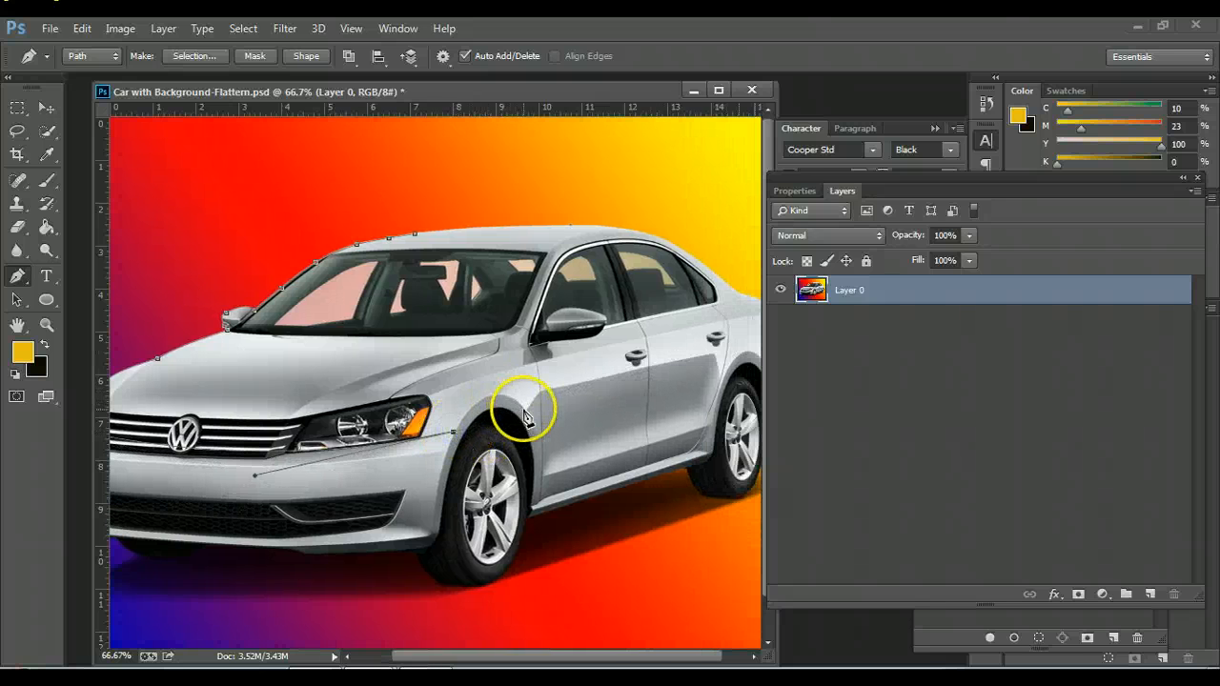
left_click(524, 414)
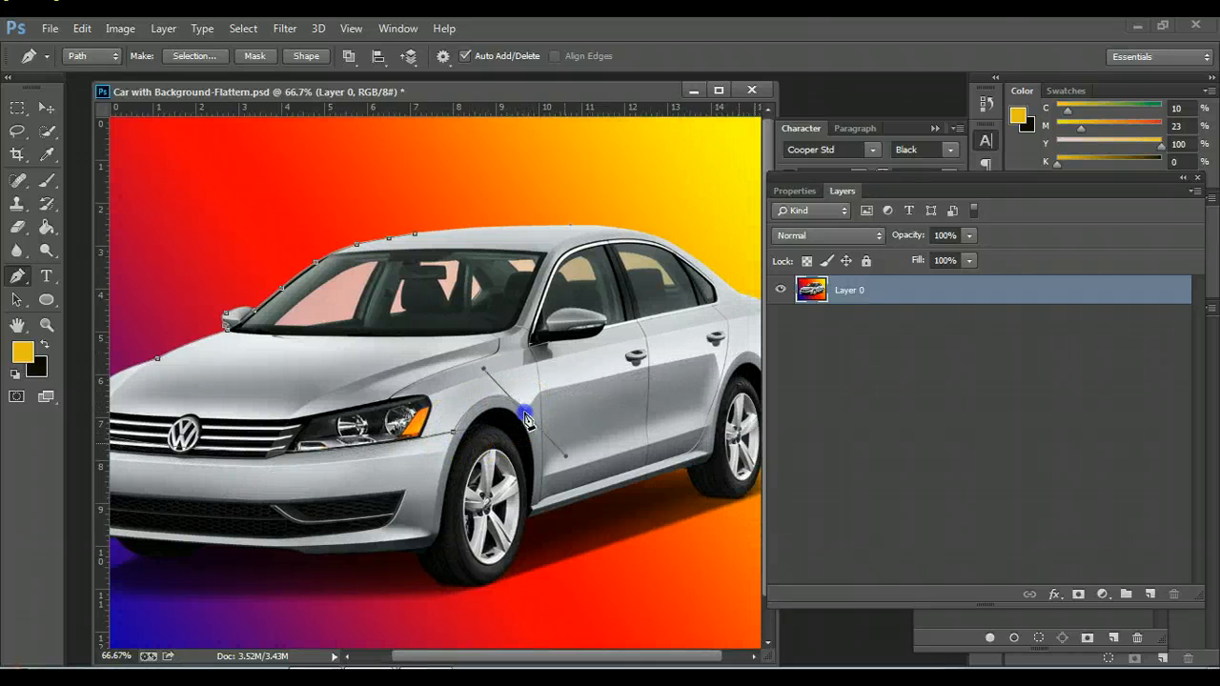
left_click(524, 414)
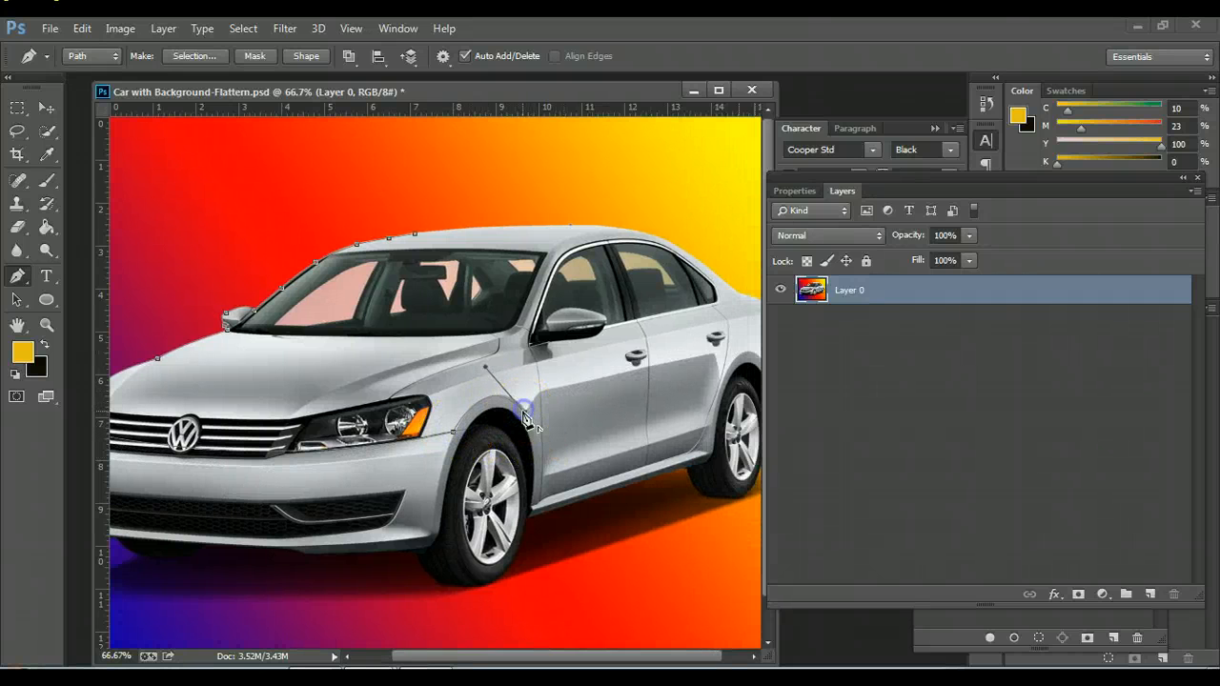
left_click(524, 413)
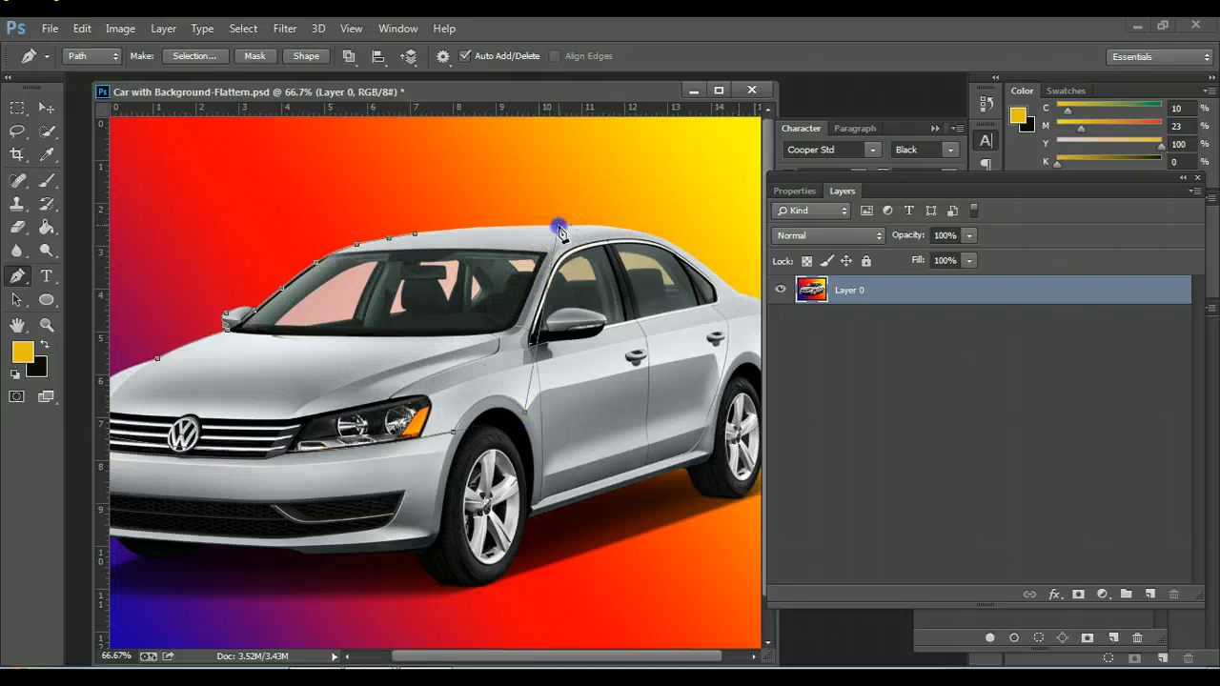
left_click(559, 230)
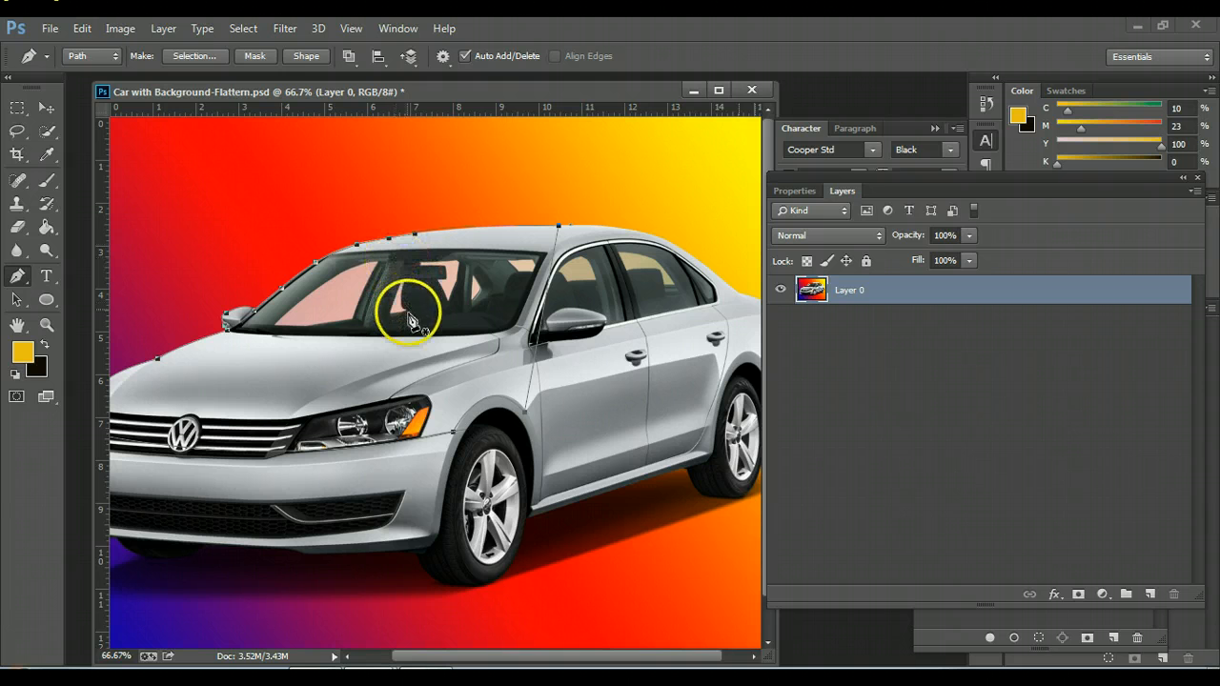
Select the whole closed path with the Path Selection Tool and shift it slightly.
left_click_drag(382, 323, 451, 302)
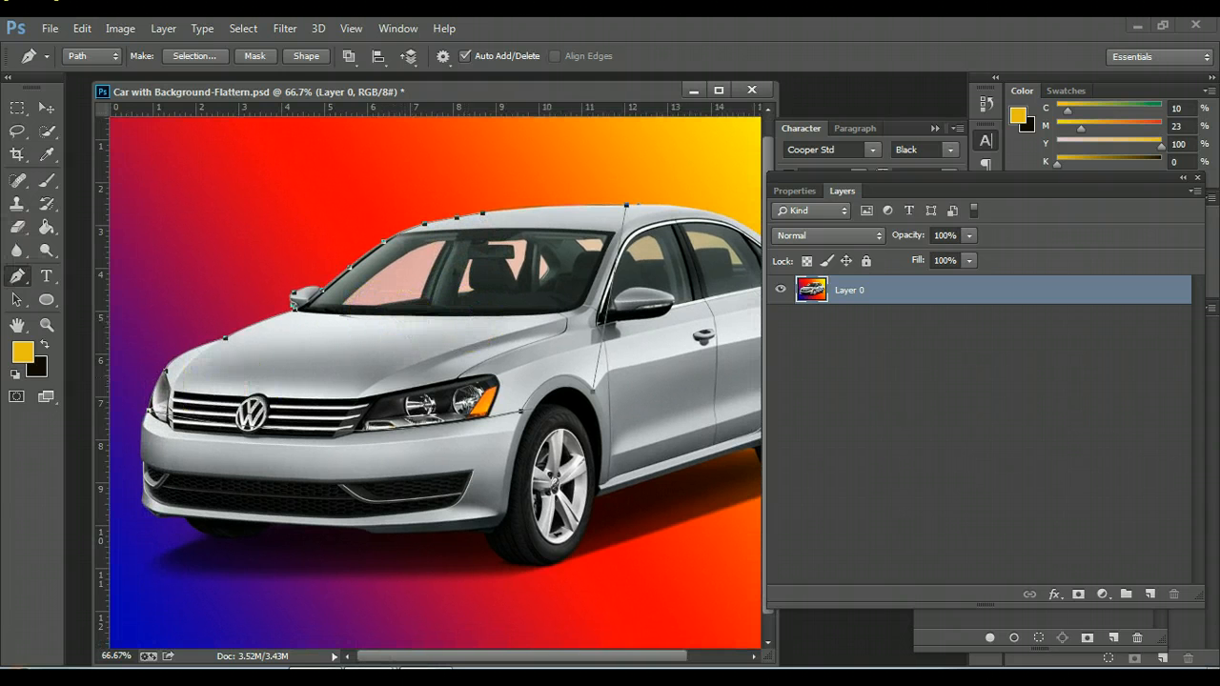
left_click(15, 301)
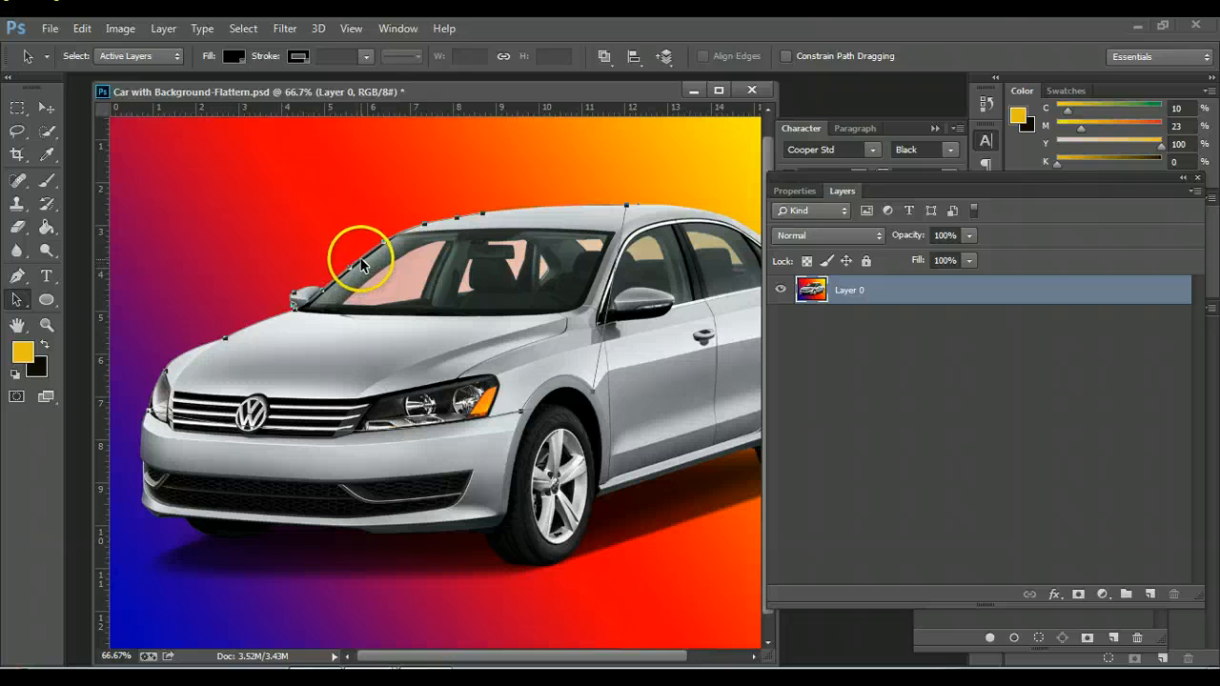
mouse_move(362, 265)
left_mouse_down()
mouse_move(367, 238)
mouse_move(362, 264)
left_mouse_up()
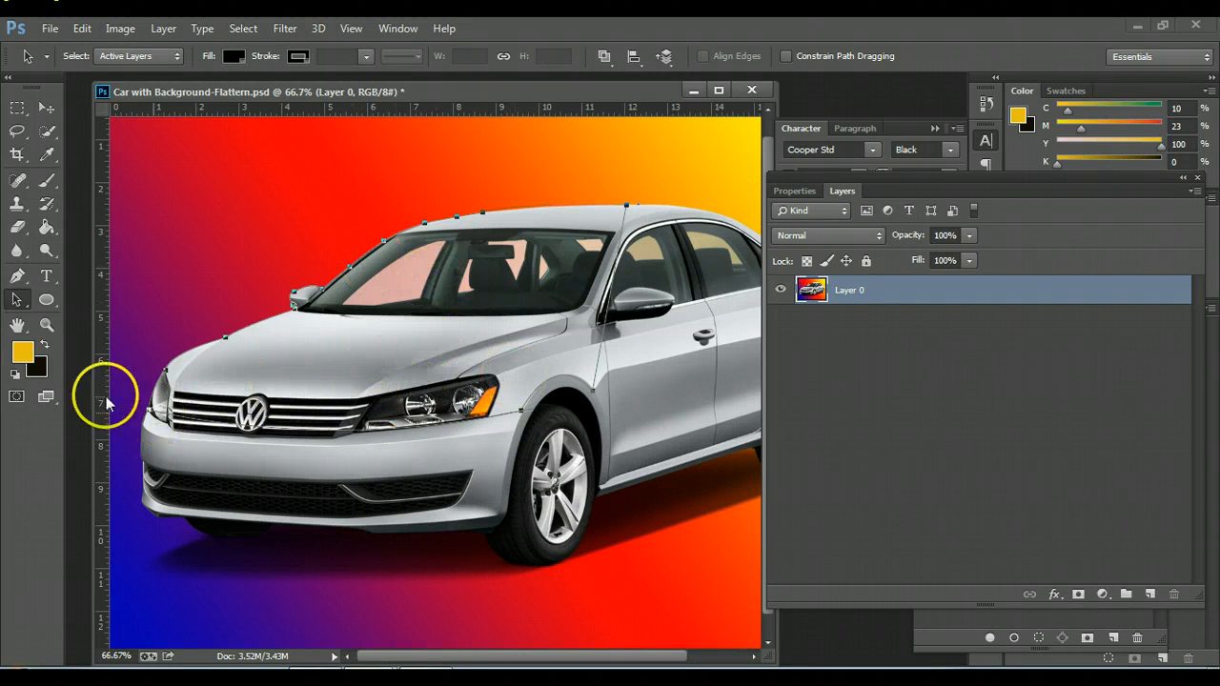
Magnify the roof to 200% and move the whole path slightly so its roof anchor sits on the roof's edge.
left_click(15, 299)
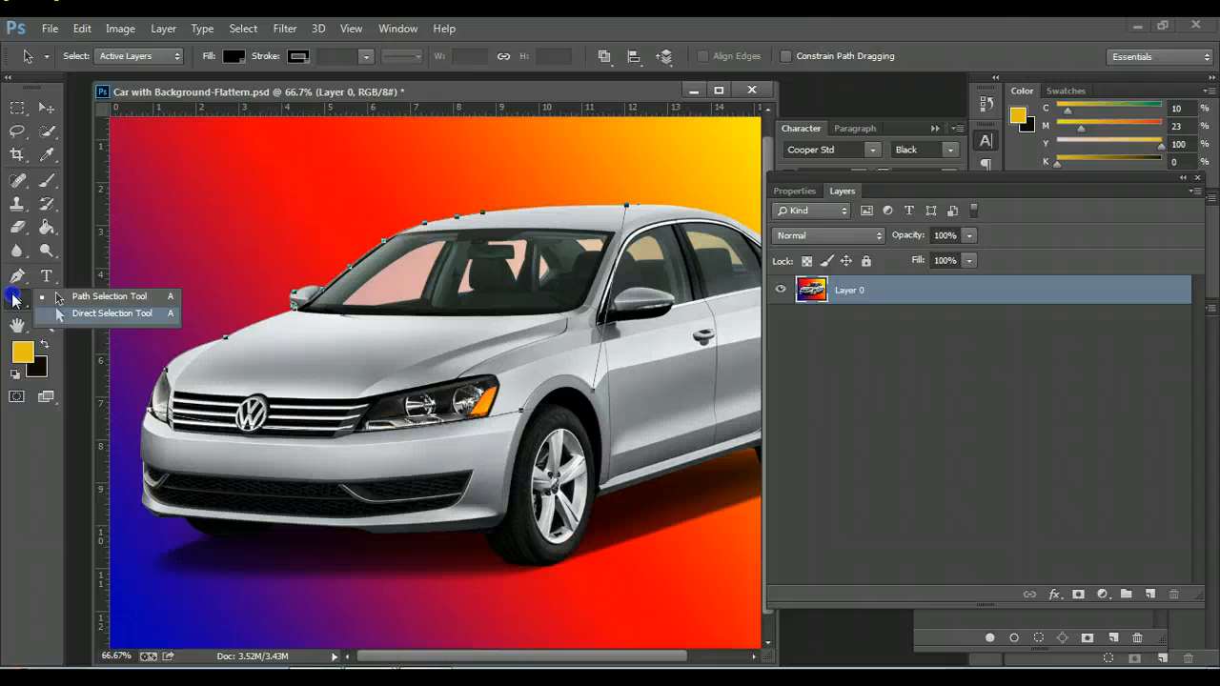
left_click(105, 313)
left_click(46, 325)
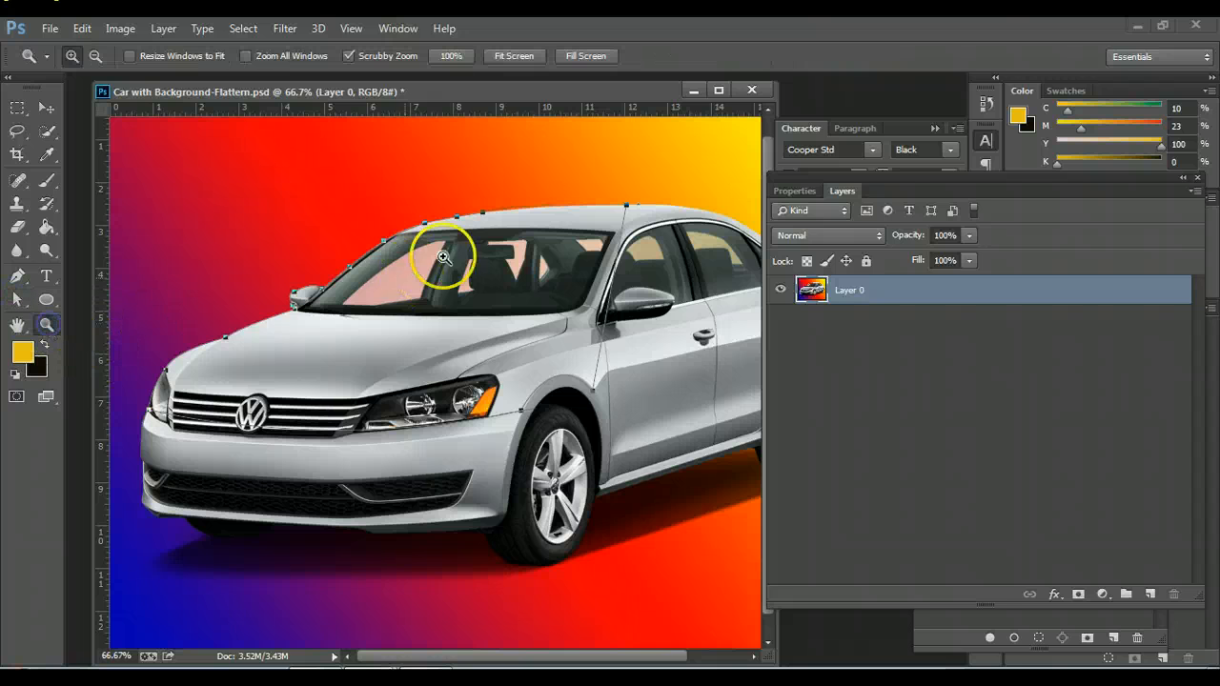
left_click(534, 238)
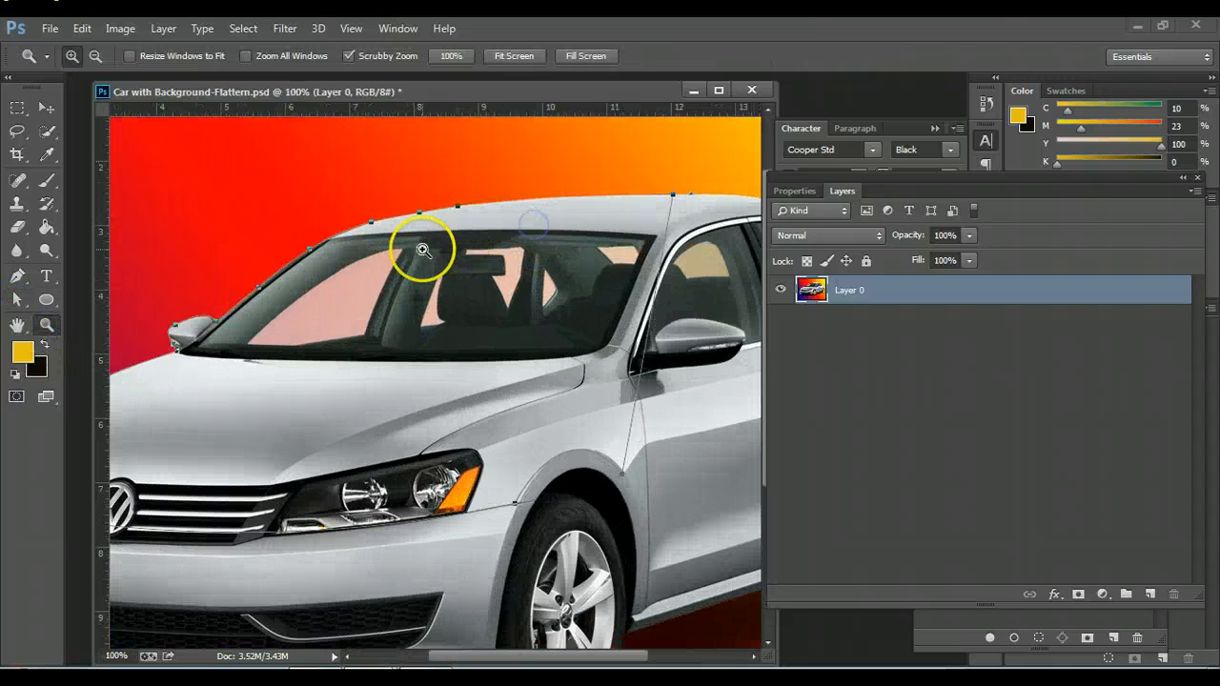
left_click(697, 221)
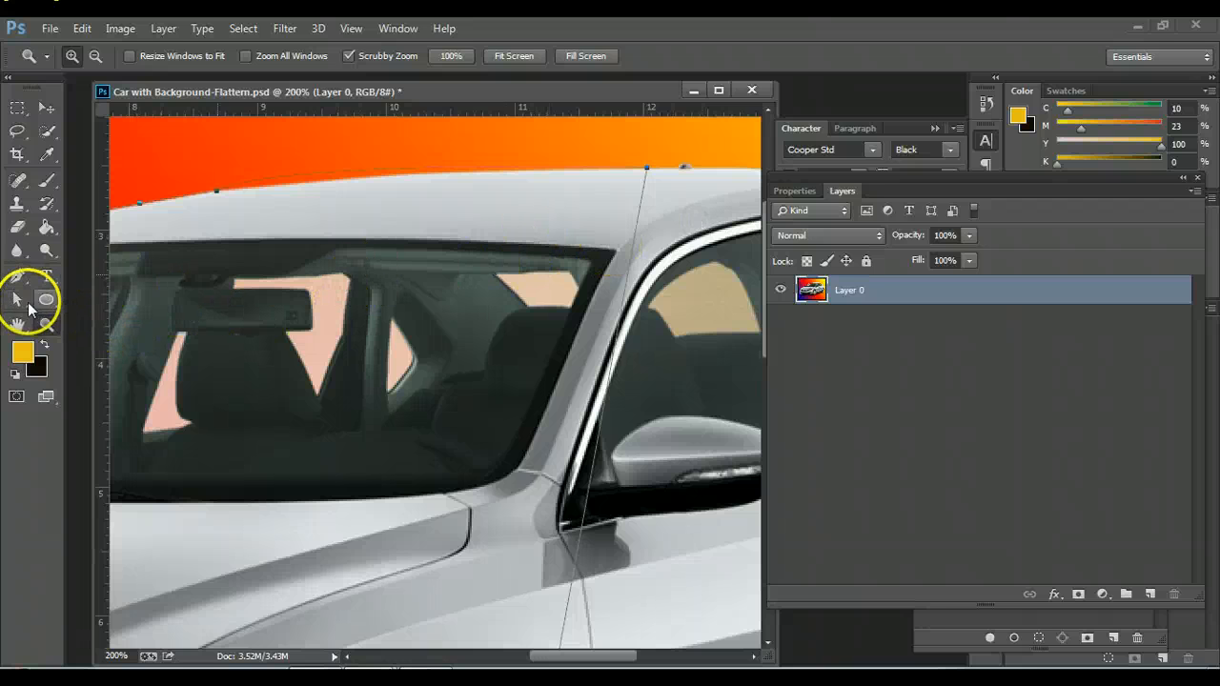
left_click(16, 300)
left_click(647, 160)
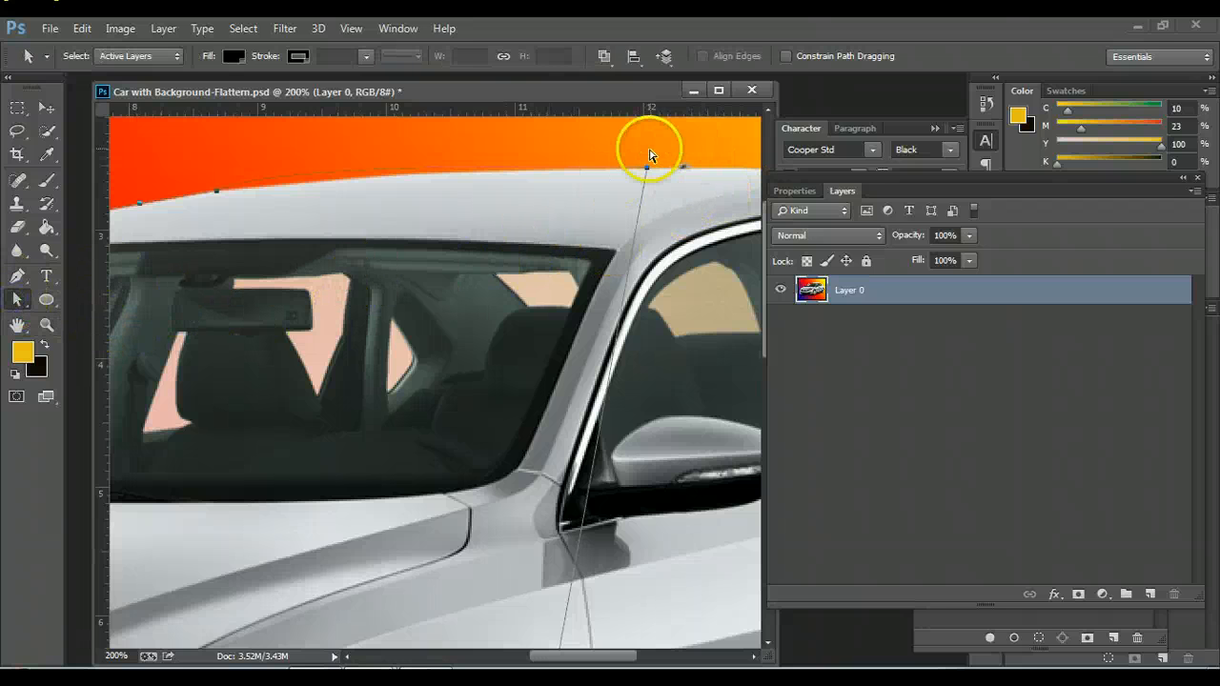
left_click_drag(648, 172, 650, 170)
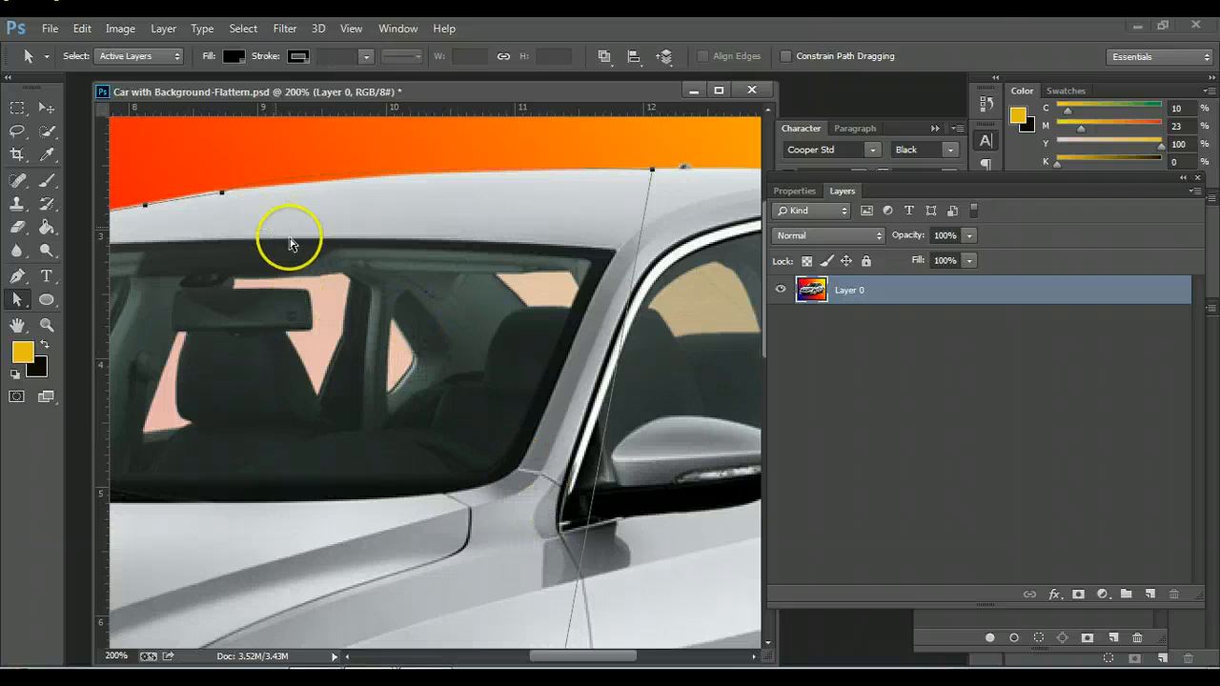
Extend the direction handle of the anchor at the roof's front so the path curves along the roof's edge.
scroll(280, 239, "down", 2)
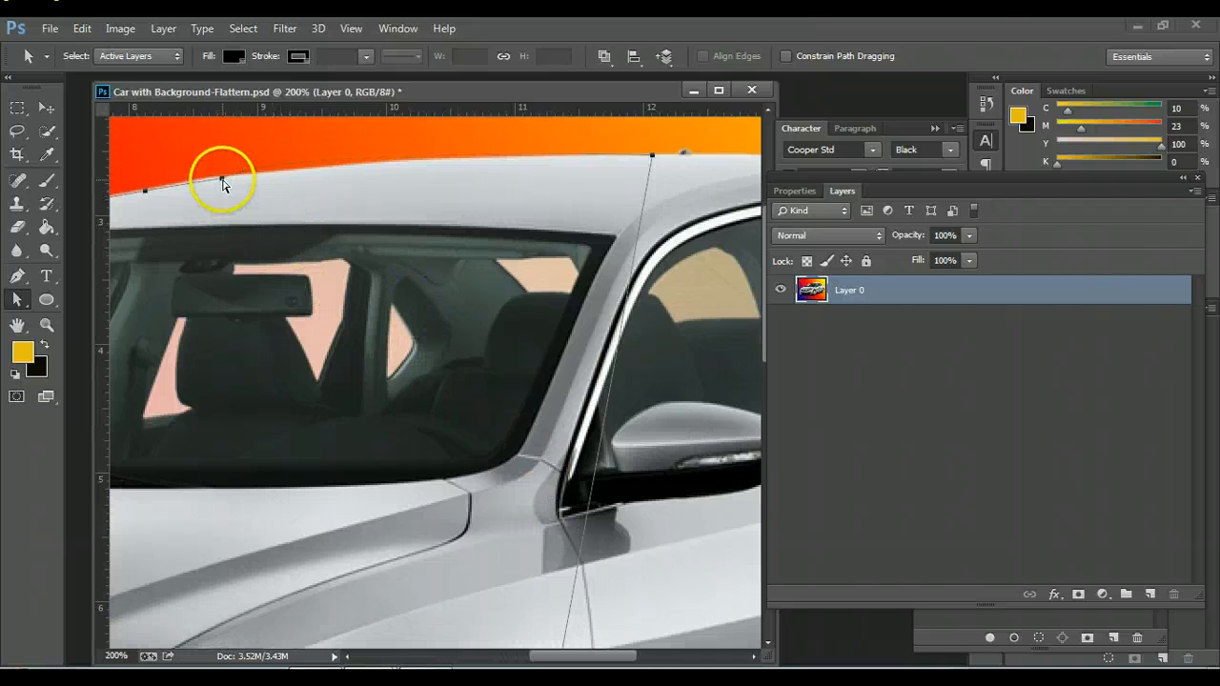
left_click(281, 150)
left_click_drag(302, 153, 426, 155)
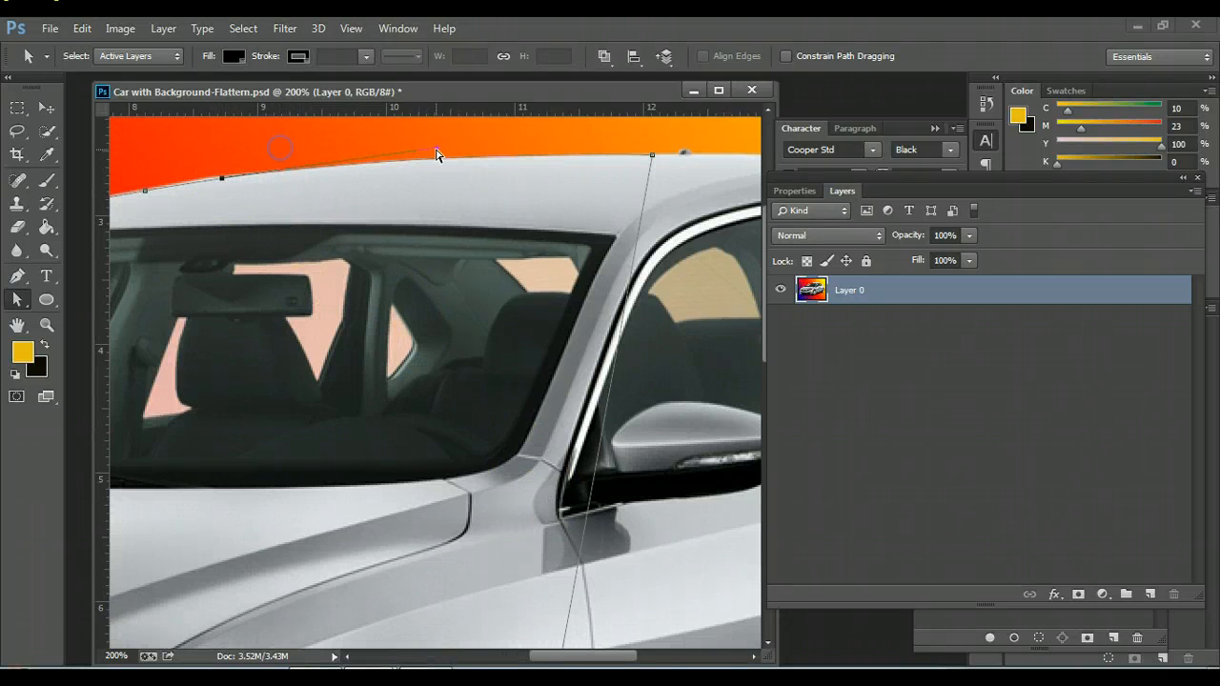
Shift the path anchors above the windshield slightly and adjust their handles so the segments follow the roof's front edge.
left_click_drag(169, 213, 563, 239)
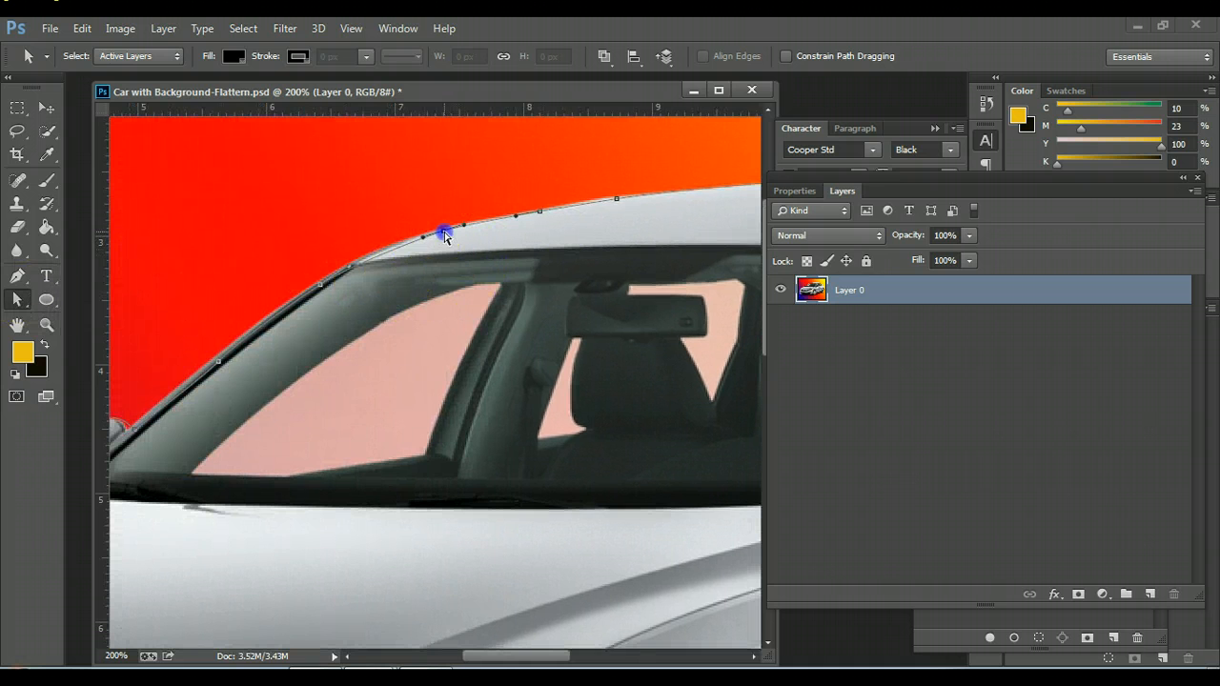
left_click(540, 213)
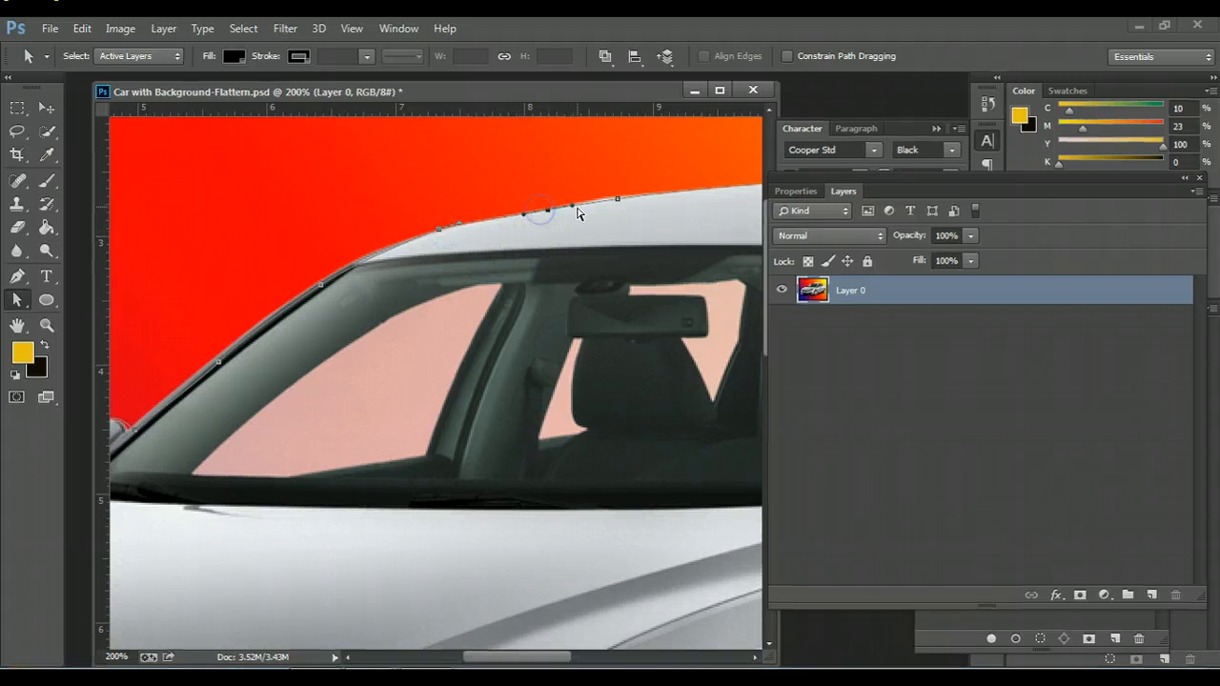
left_click(571, 205)
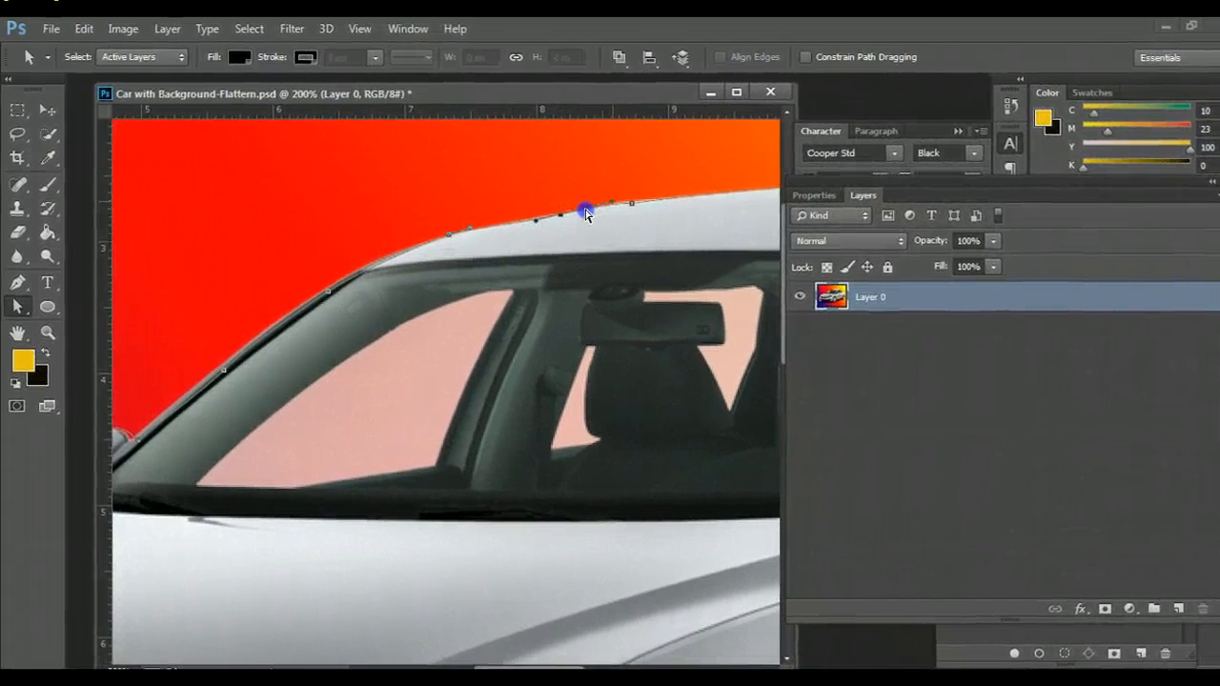
left_click(630, 204)
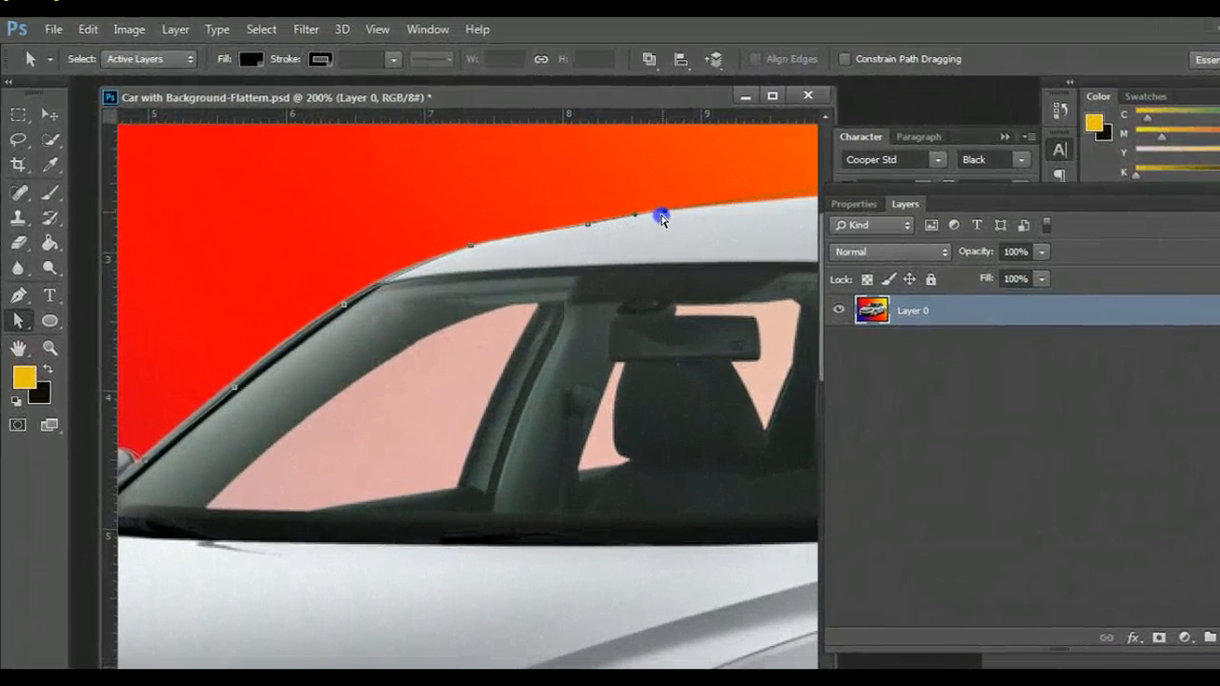
left_click(543, 230)
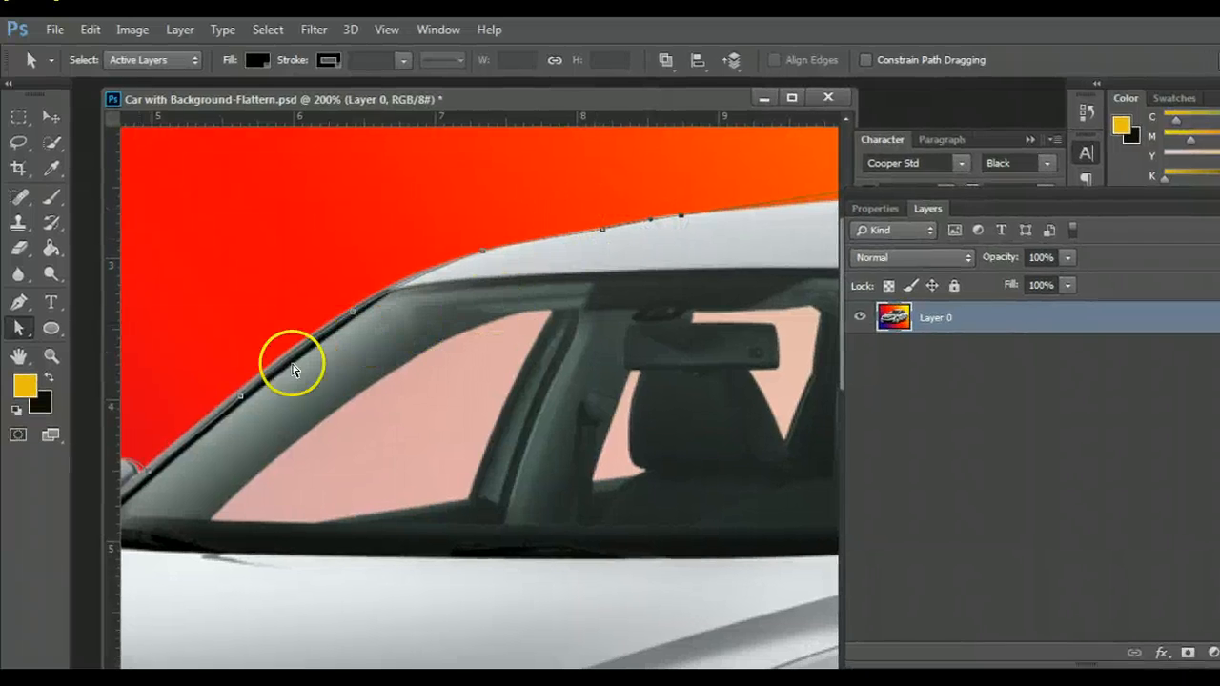
Add an anchor point with the Freeform Pen Tool on the closing segment just below the path's rearmost roof anchor.
left_click(50, 353)
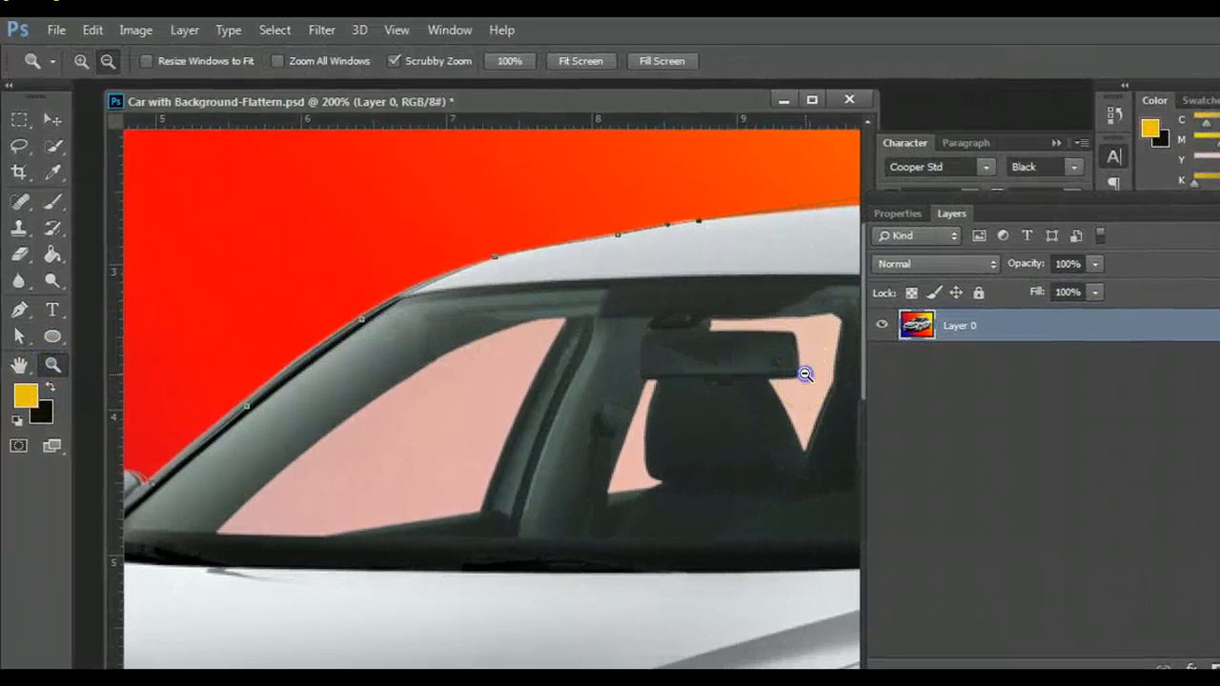
left_click(729, 355, "alt")
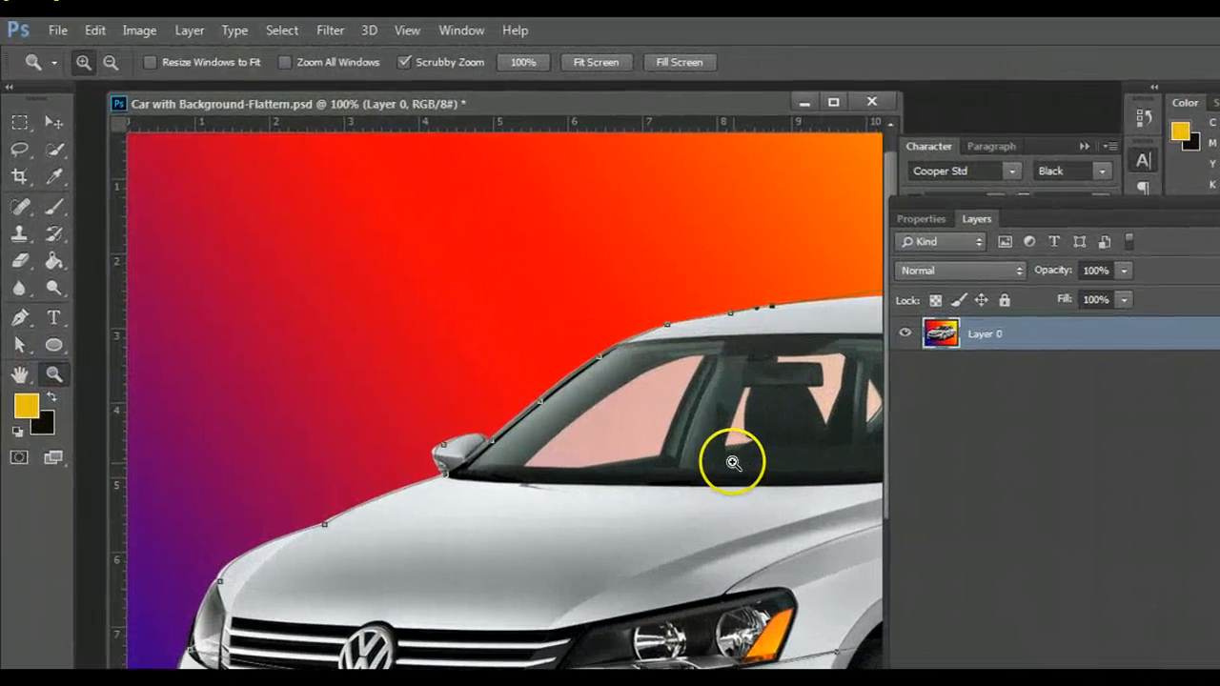
left_click_drag(770, 467, 487, 440)
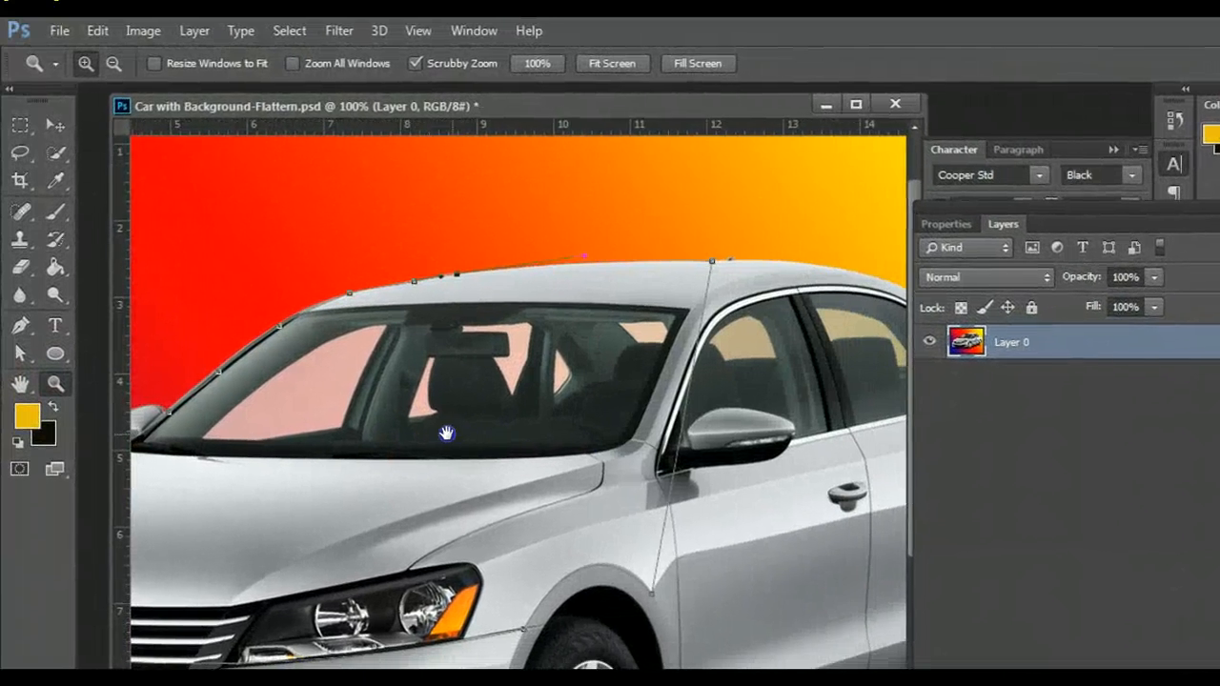
mouse_move(614, 245)
left_mouse_down()
mouse_move(789, 349)
mouse_move(618, 269)
mouse_move(613, 244)
mouse_move(635, 251)
left_mouse_up()
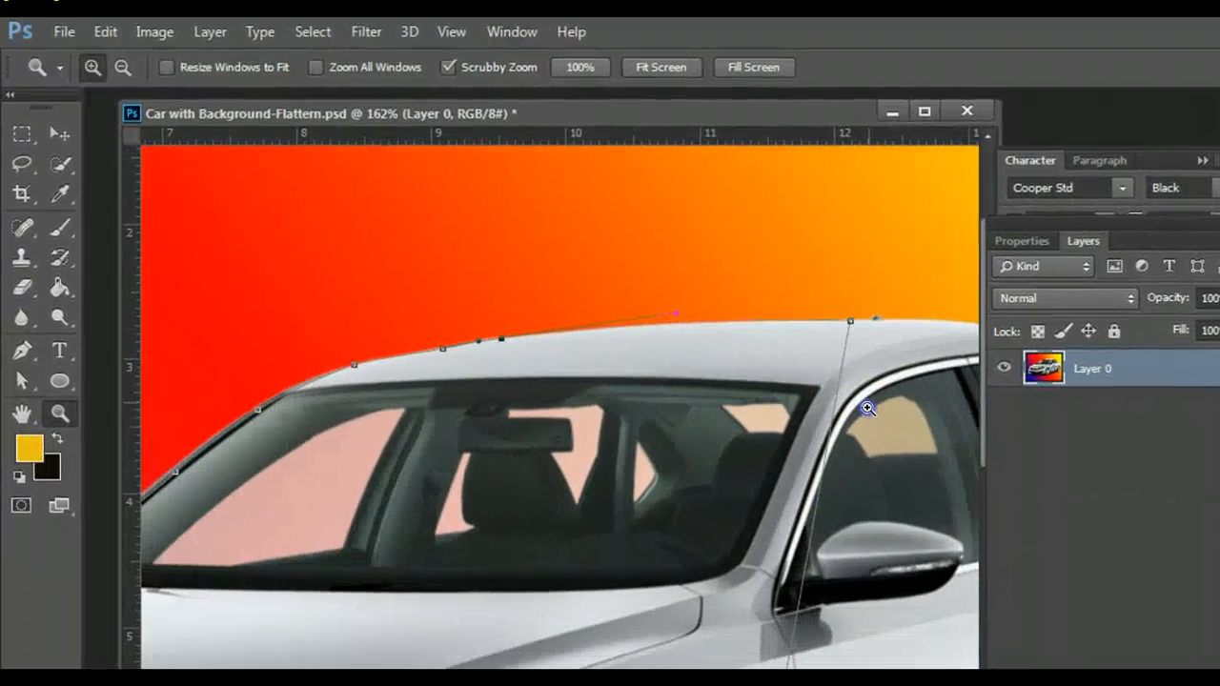
left_click_drag(867, 408, 880, 413)
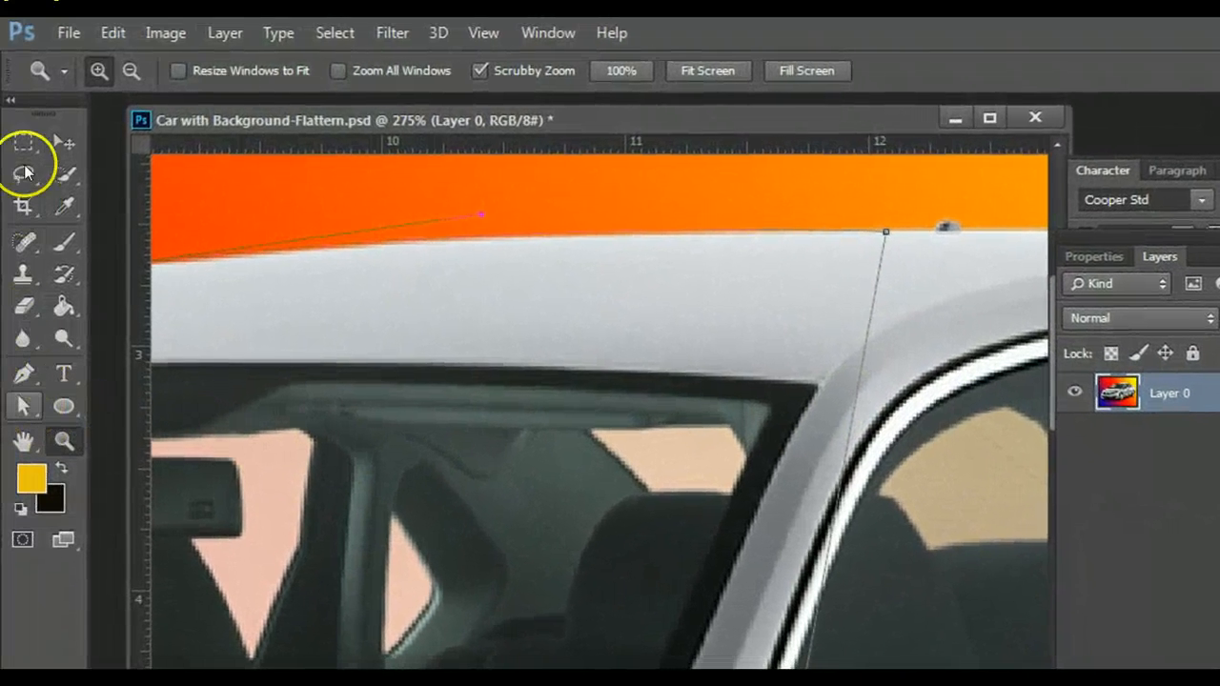
left_click(26, 404)
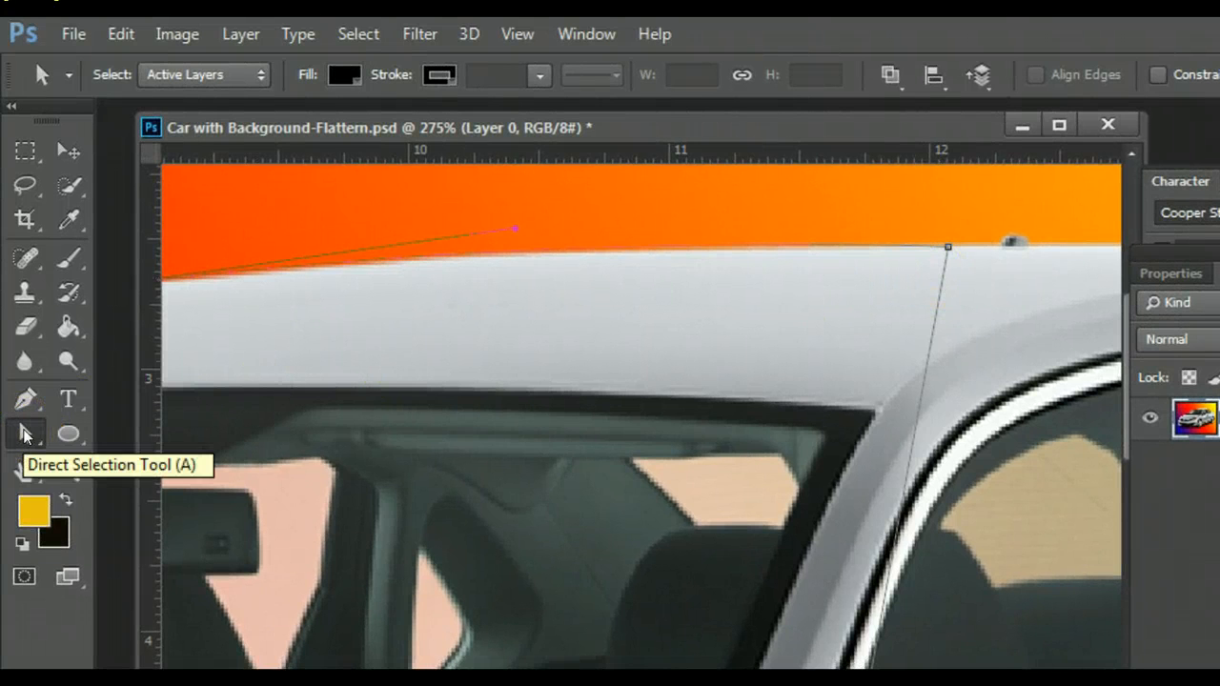
left_click(24, 397)
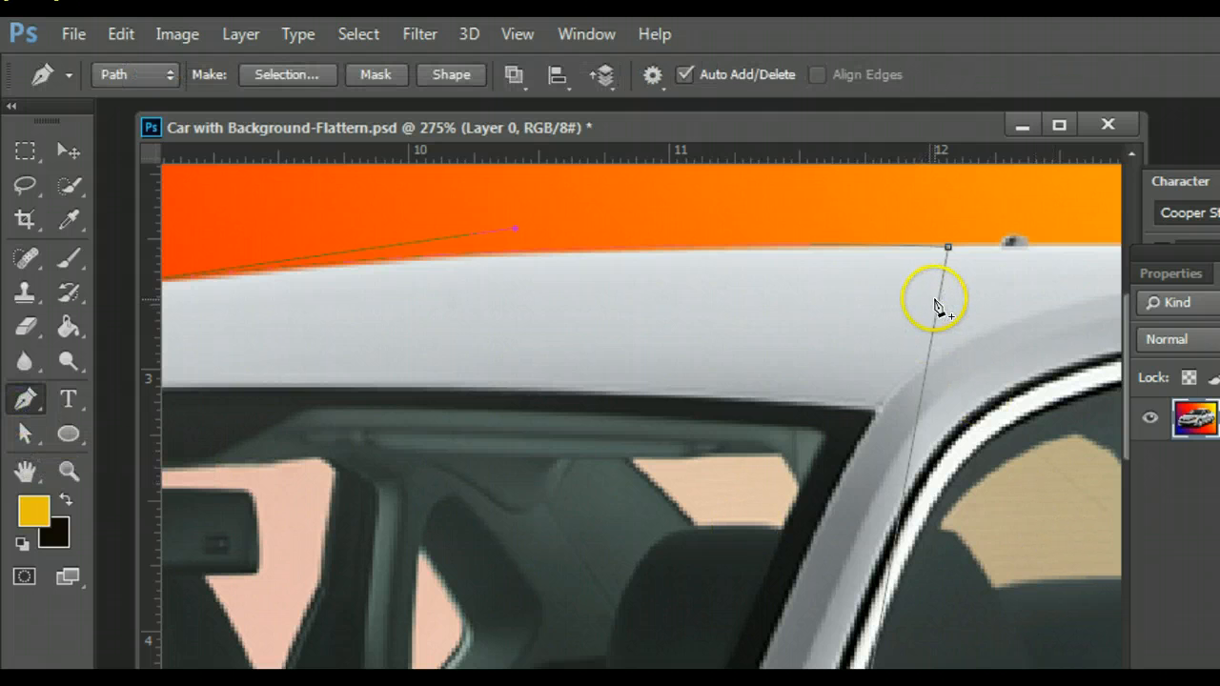
right_click(21, 406)
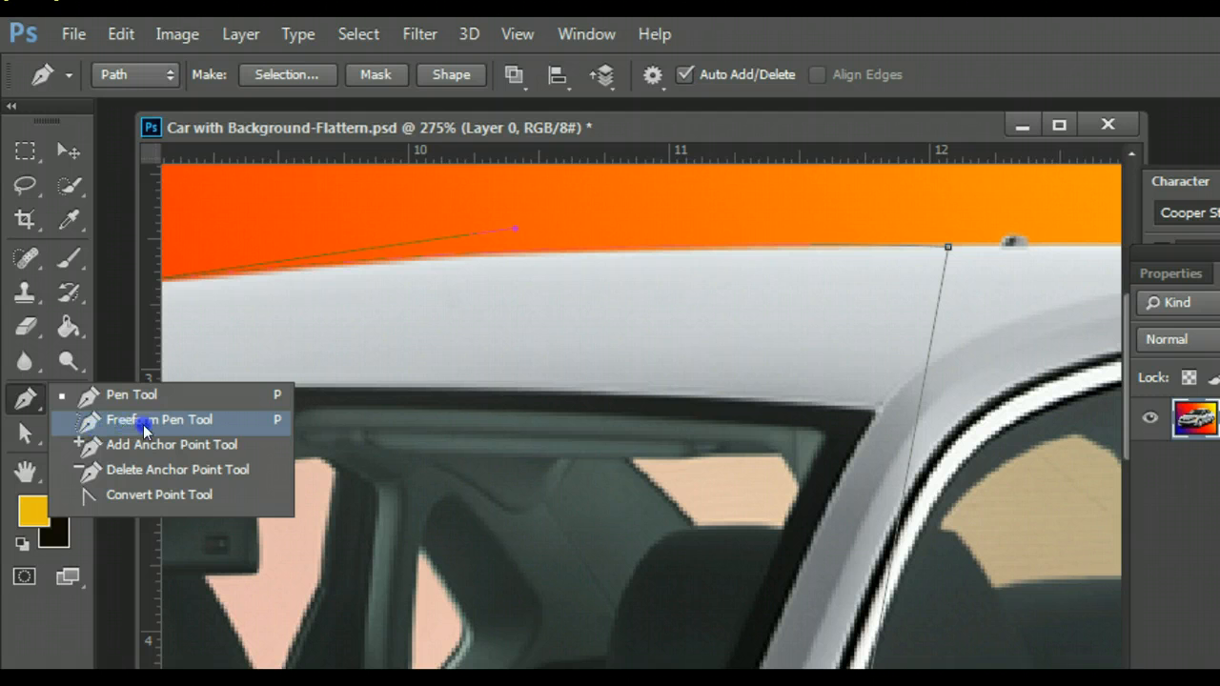
left_click(93, 420)
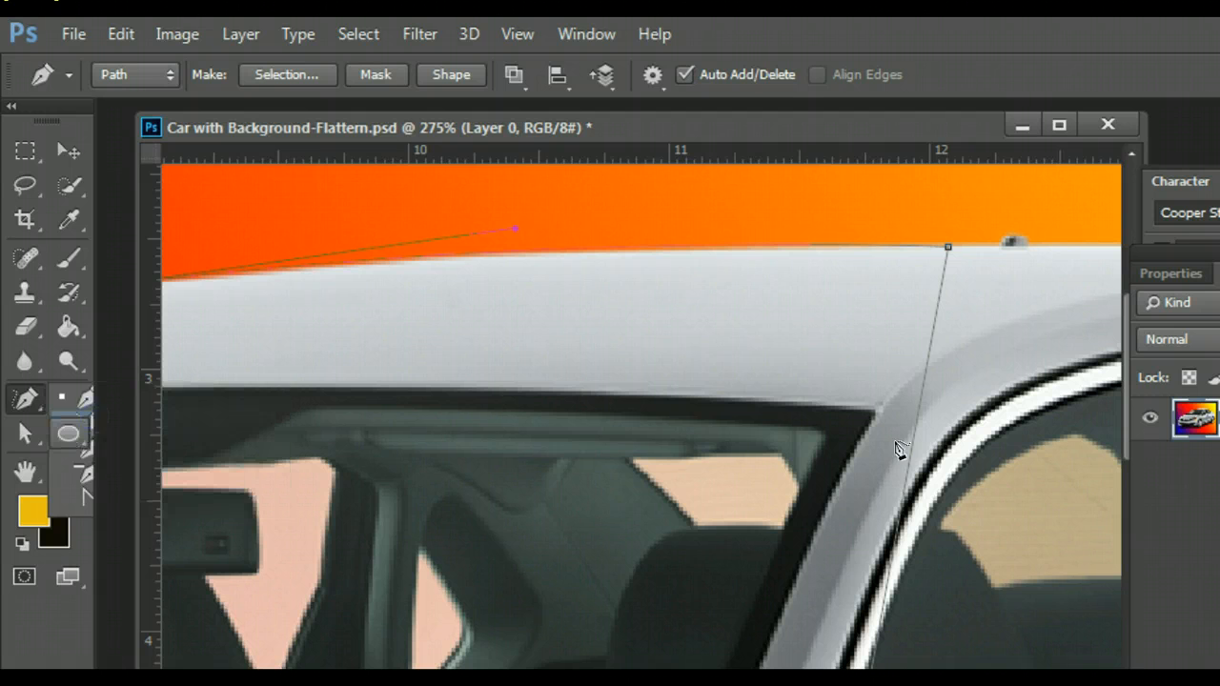
left_click_drag(946, 332, 937, 325)
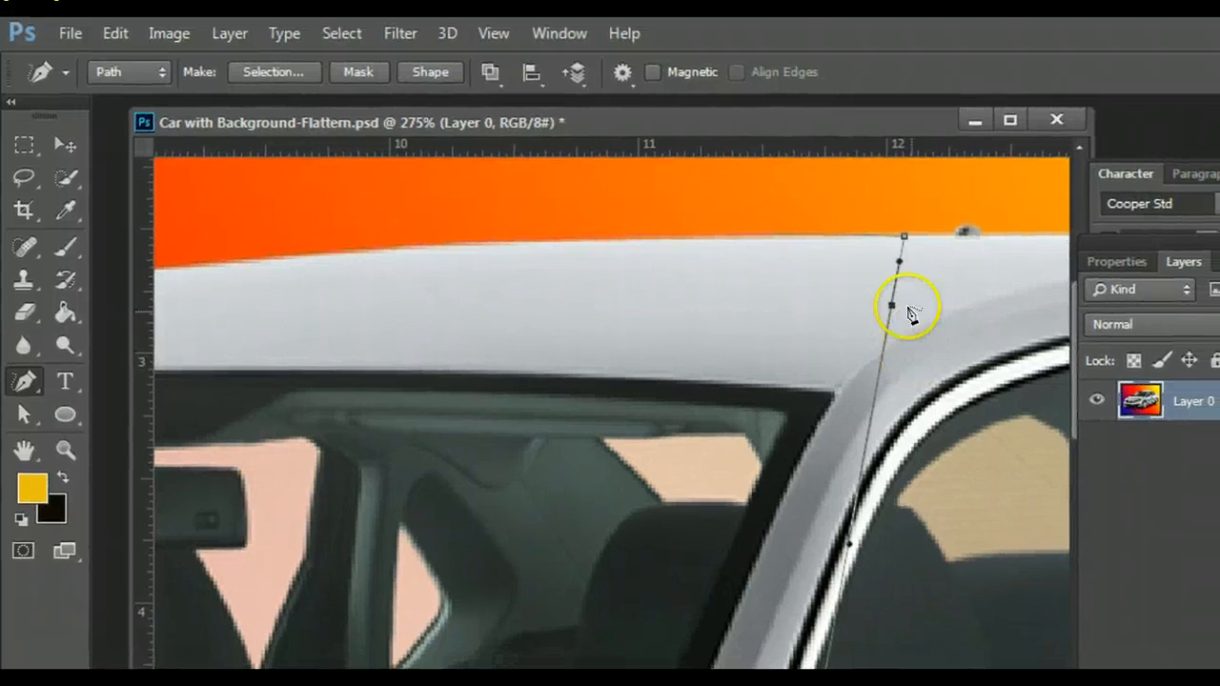
Select the new anchor below the roof's edge with the Direct Selection Tool and adjust it slightly.
left_click(24, 414)
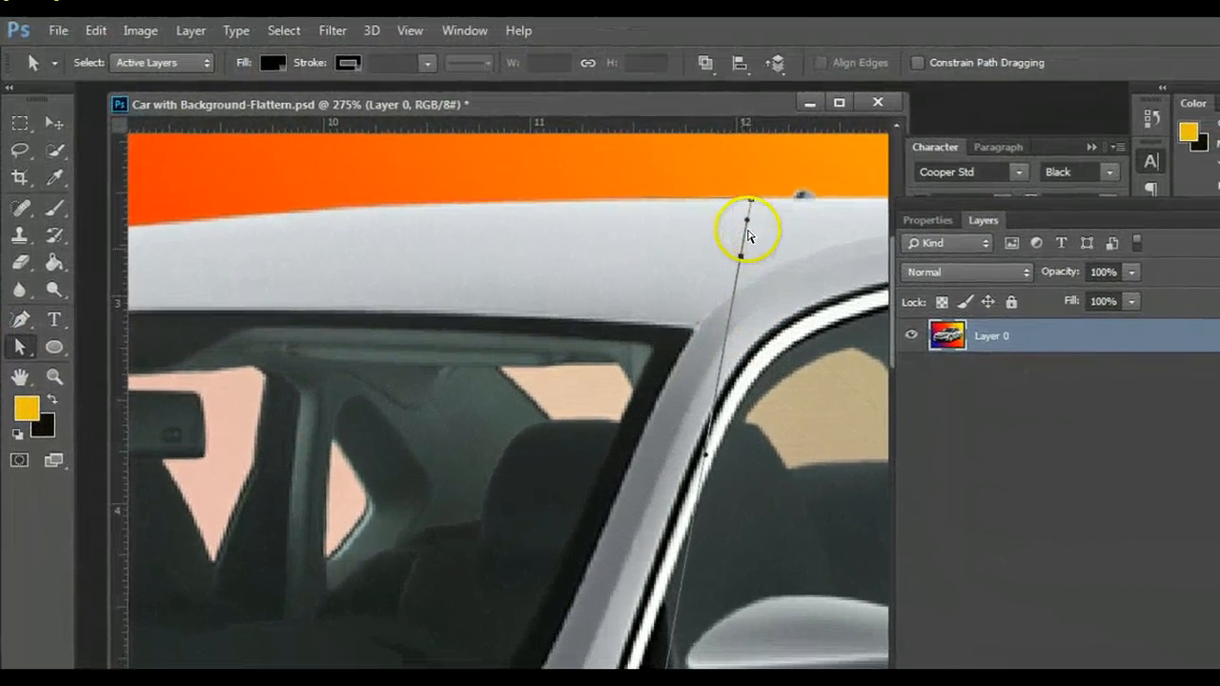
left_click(742, 253)
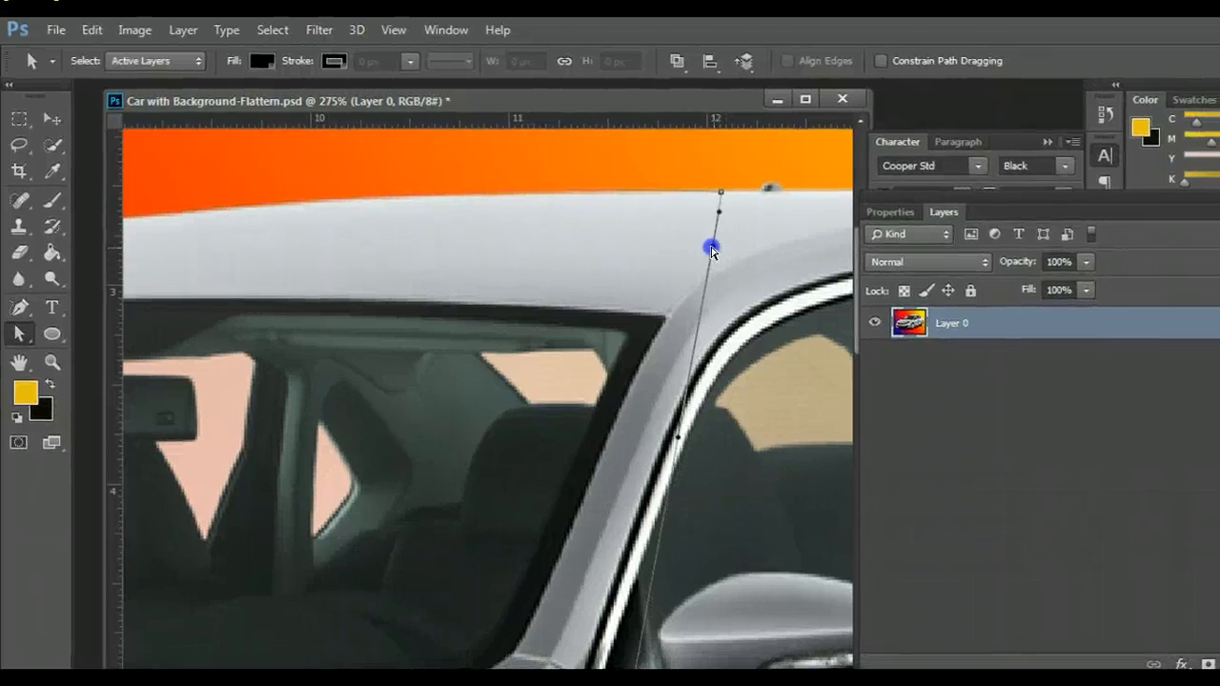
left_click_drag(712, 251, 679, 203)
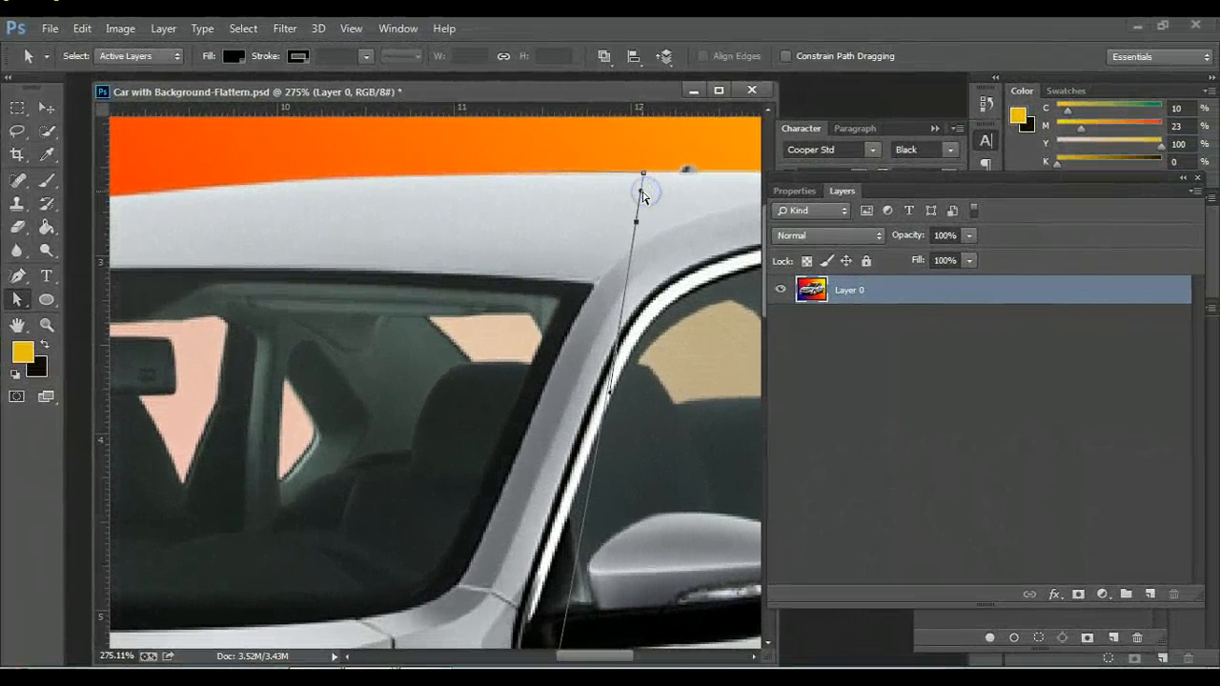
Reduce the magnification to about 110% and examine the path along the roof, side mirror, hood and headlight.
left_click(47, 324)
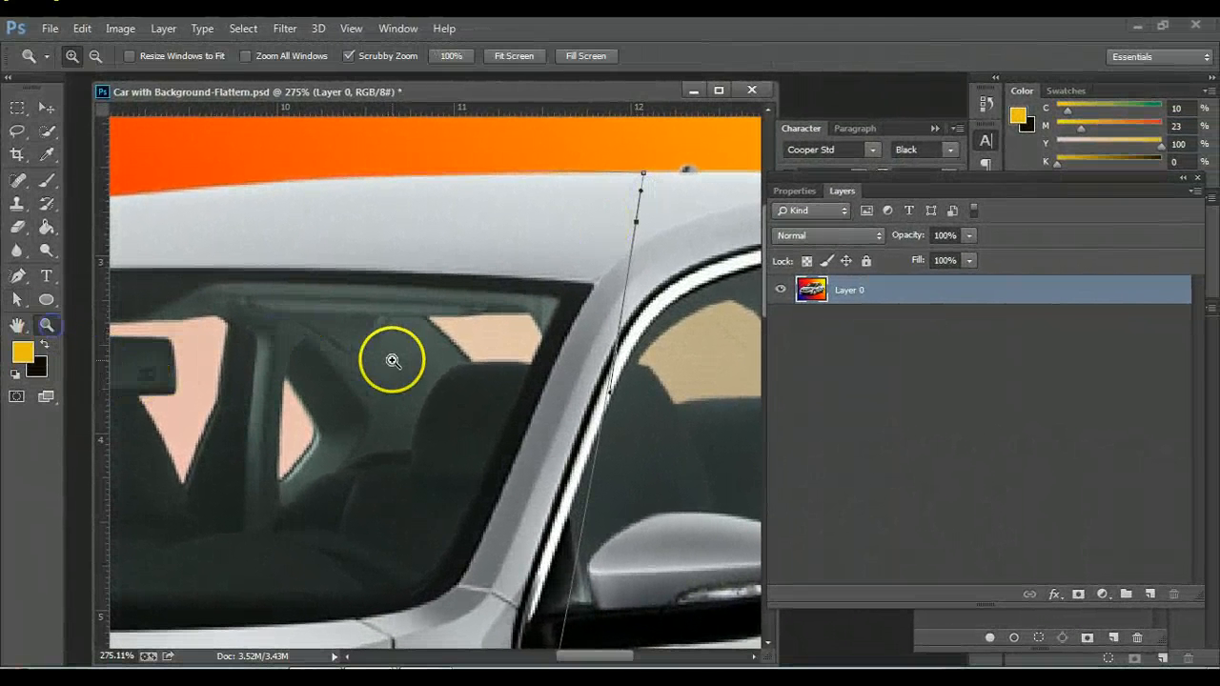
left_click(393, 360, "alt")
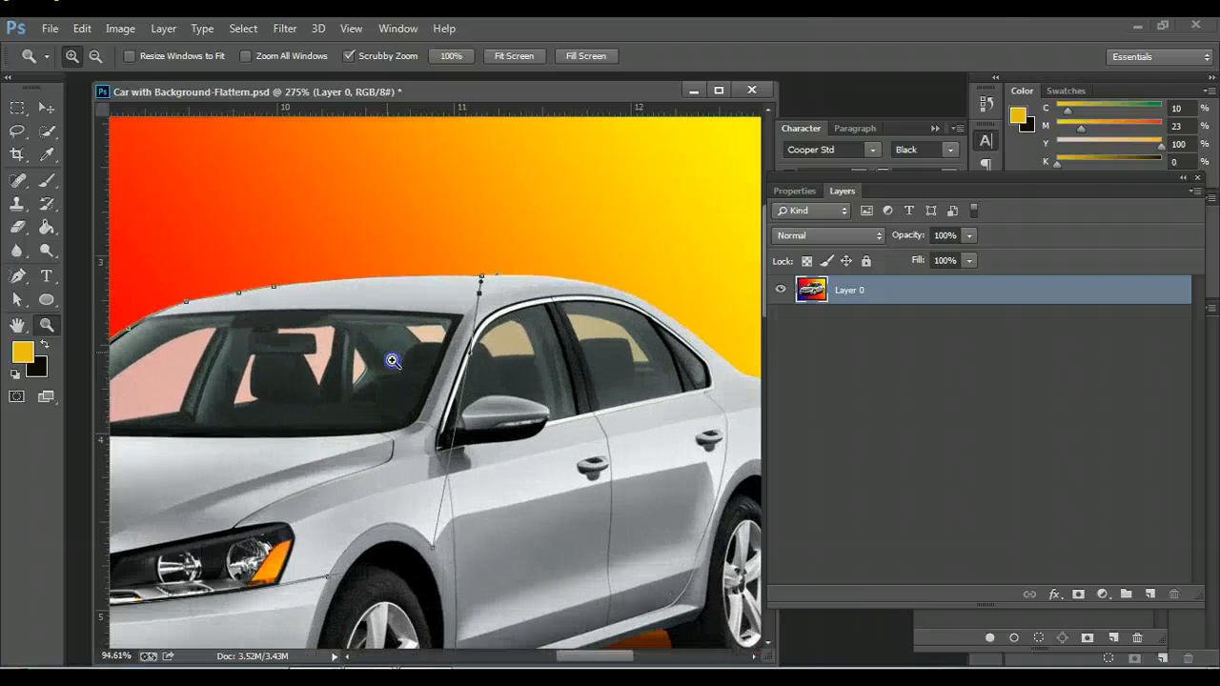
left_click(393, 360)
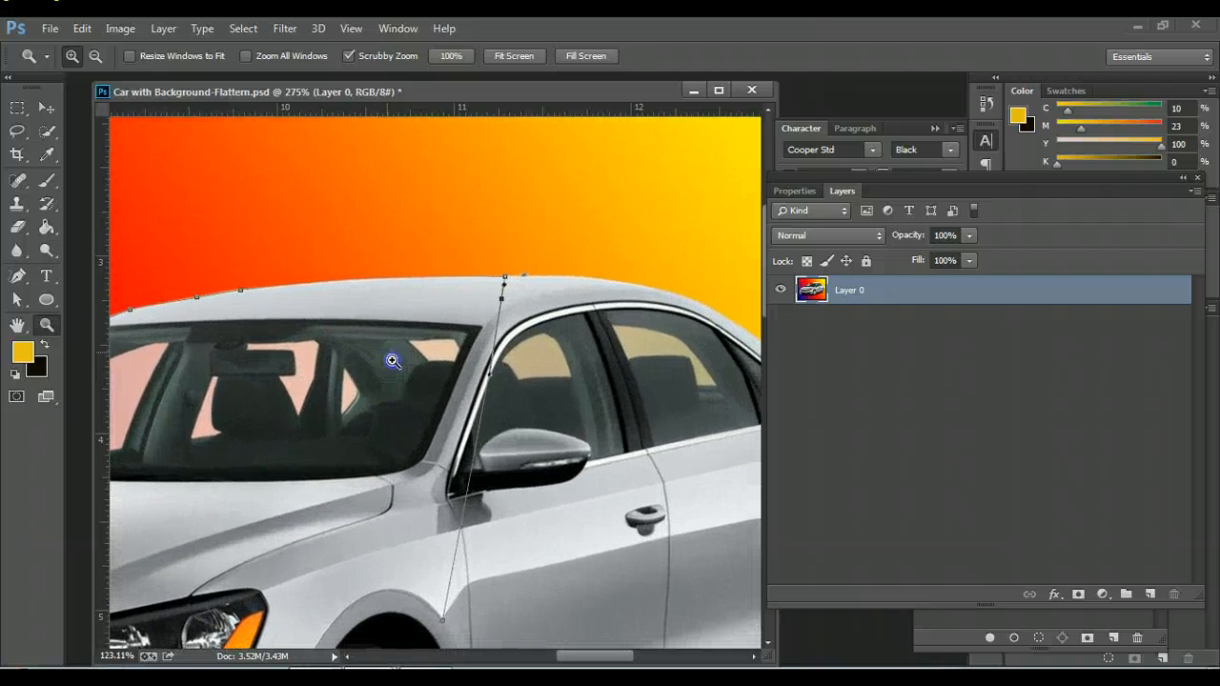
left_click(225, 491, "alt")
left_click_drag(225, 491, 226, 490)
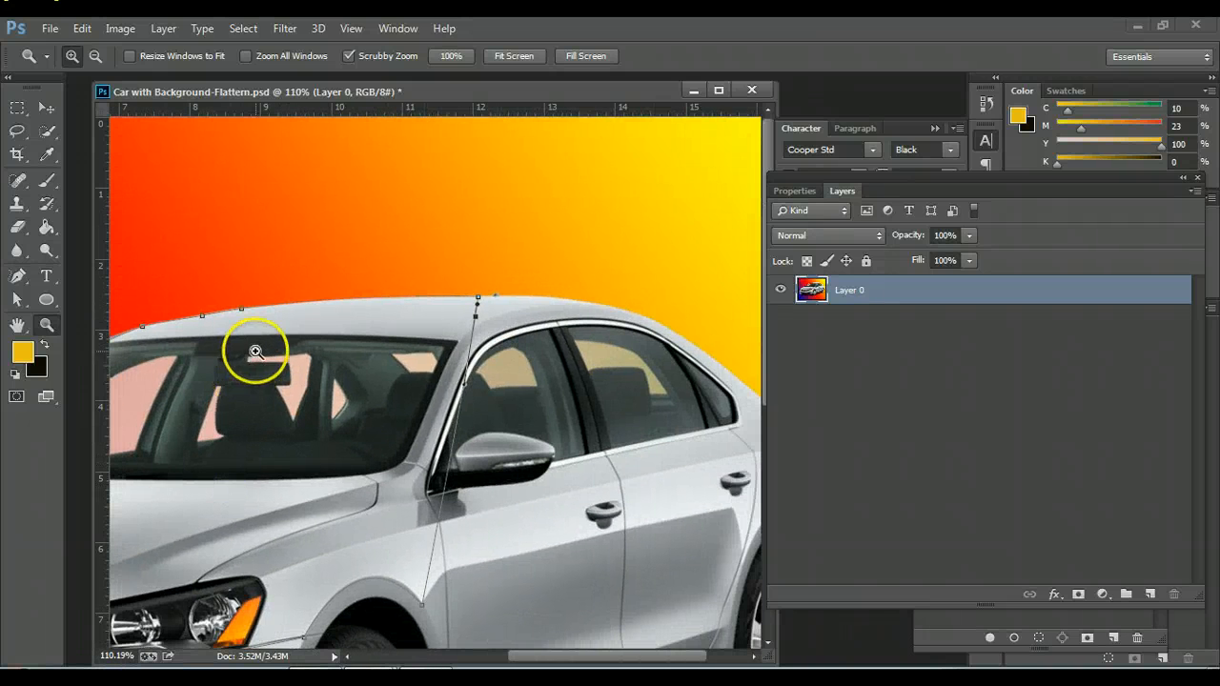
key("space")
left_click_drag(239, 397, 652, 282)
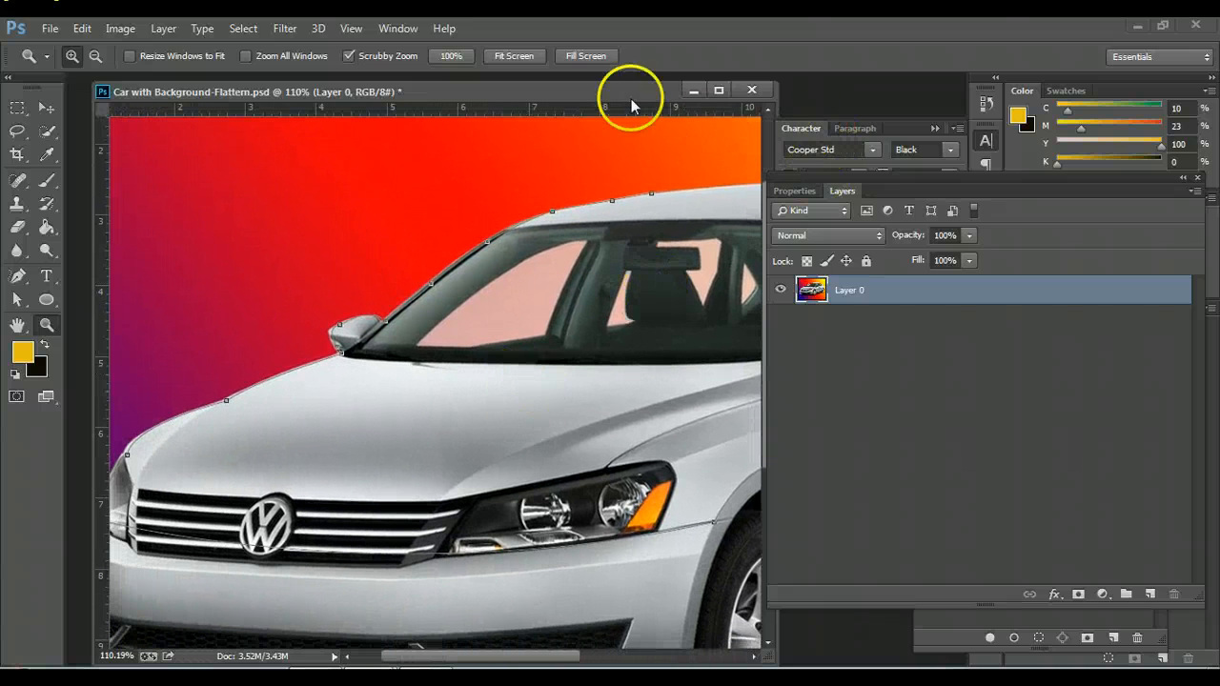
Widen the floating document window slightly and reposition it between the tools and the layer list.
left_click_drag(624, 99, 583, 103)
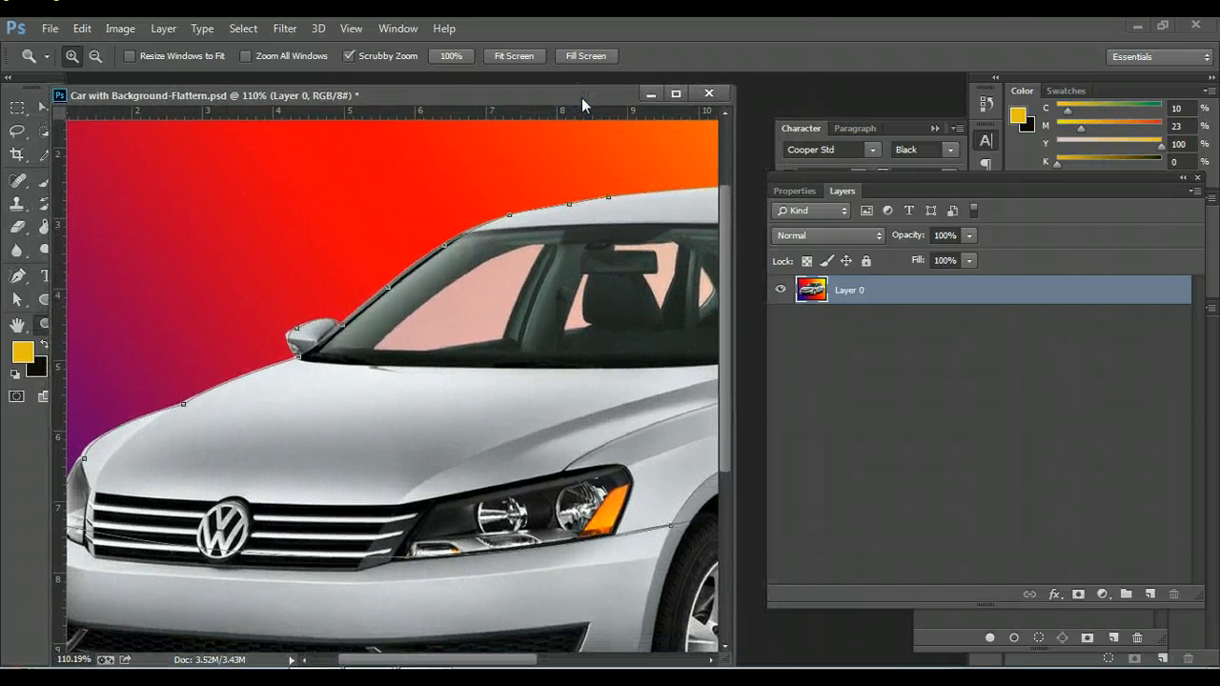
left_click_drag(734, 169, 754, 170)
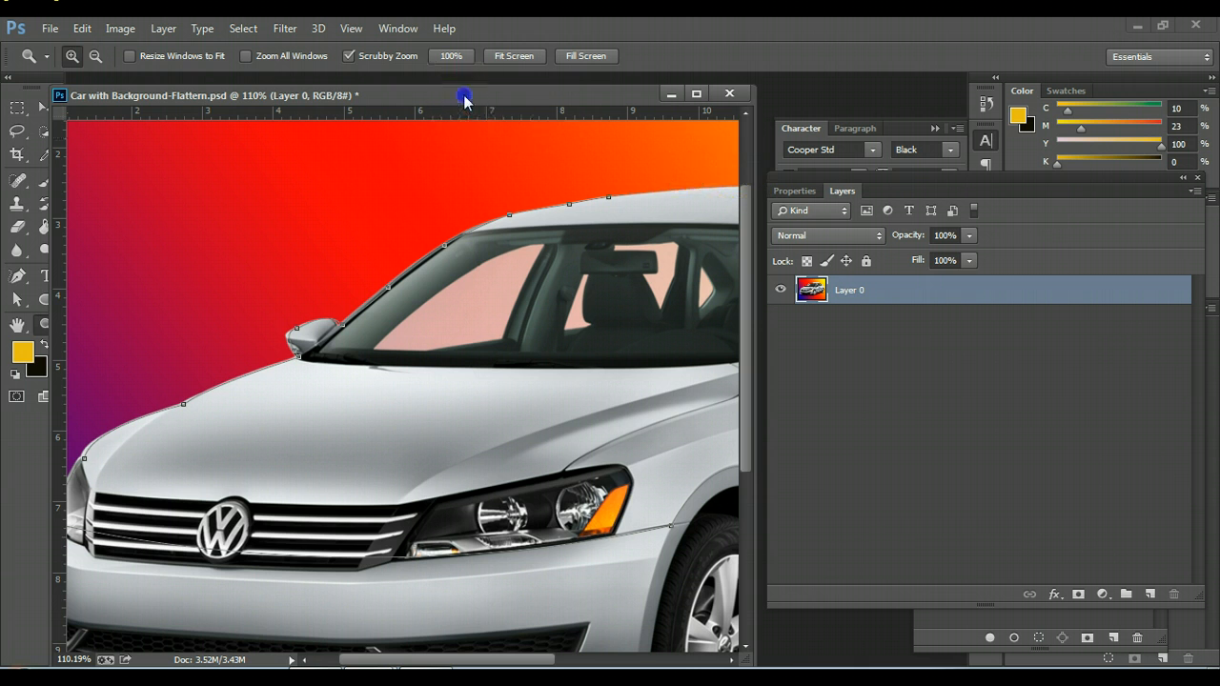
left_click_drag(464, 99, 421, 118)
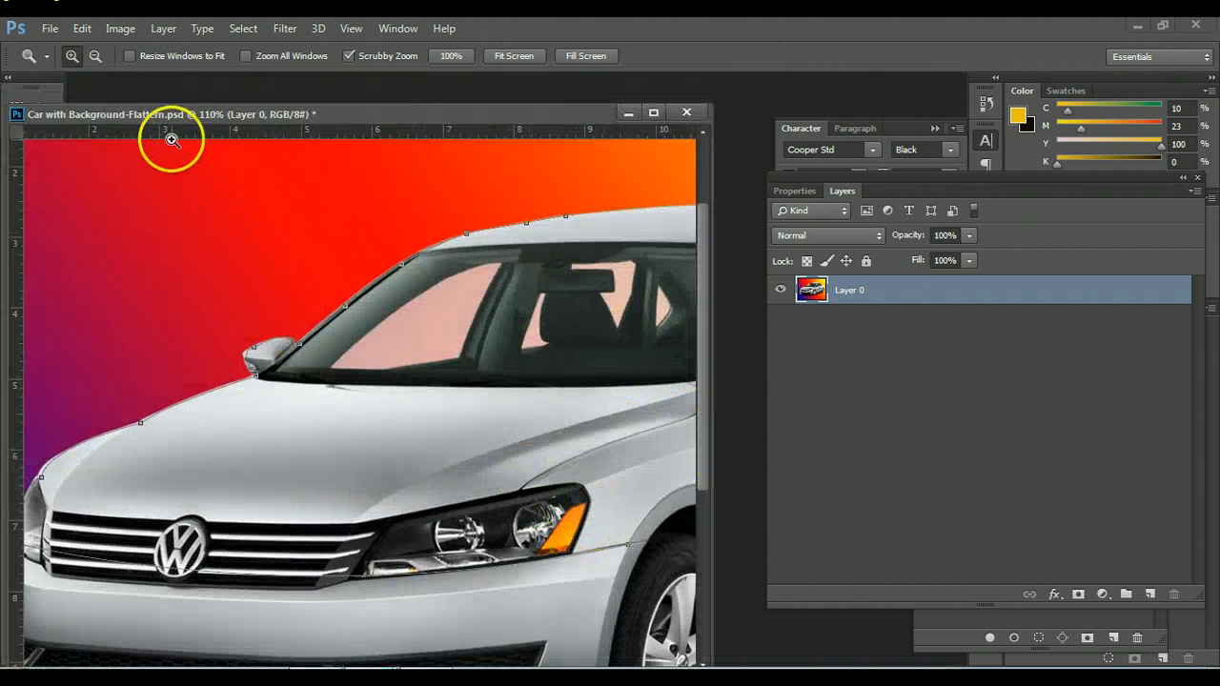
left_click_drag(172, 114, 236, 98)
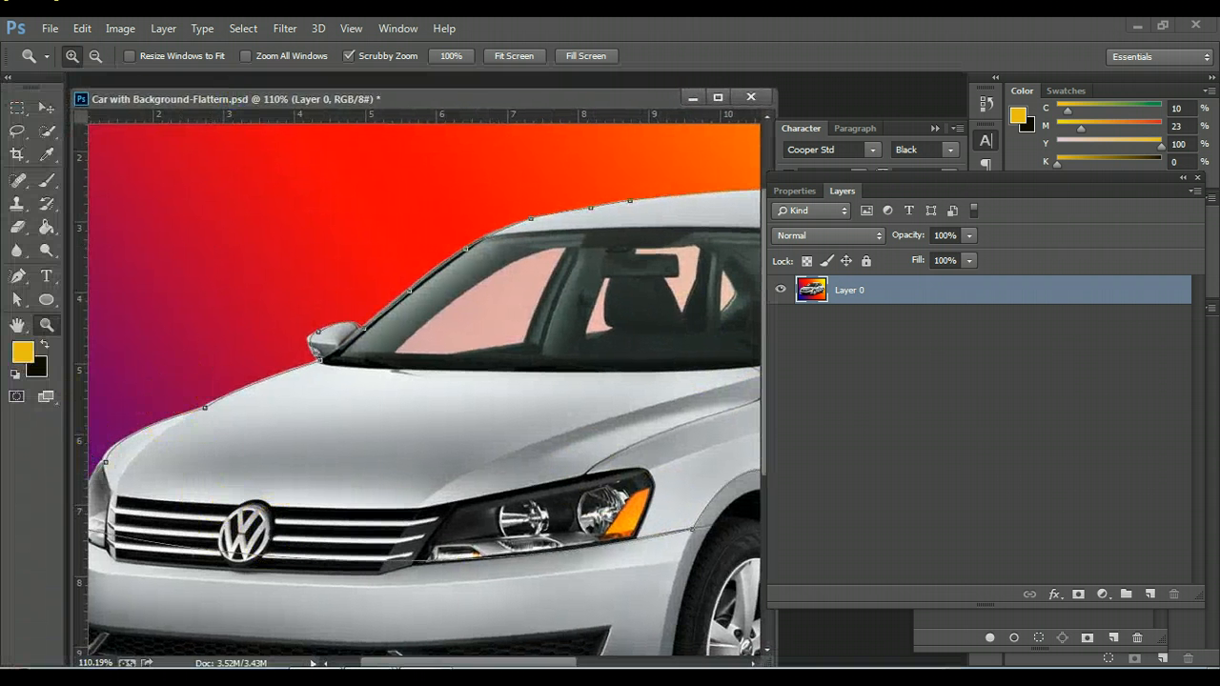
Convert the closed car path into a new anti-aliased selection with a feather radius of 0 pixels.
left_click(12, 303)
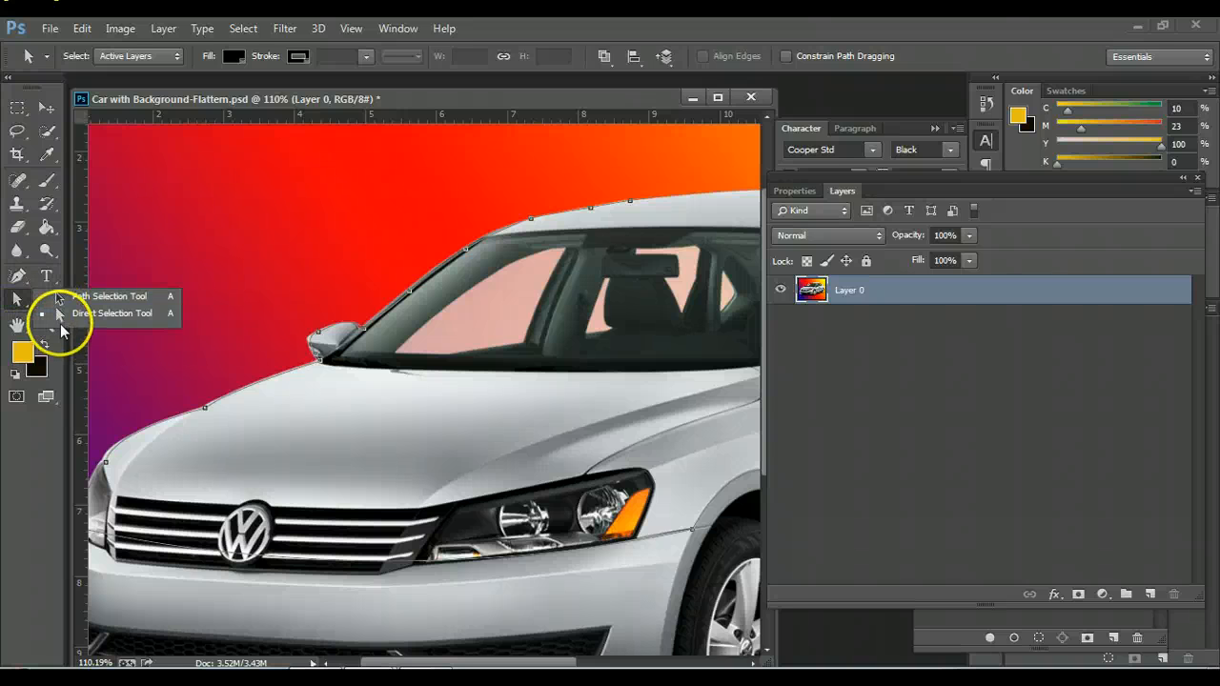
left_click(14, 301)
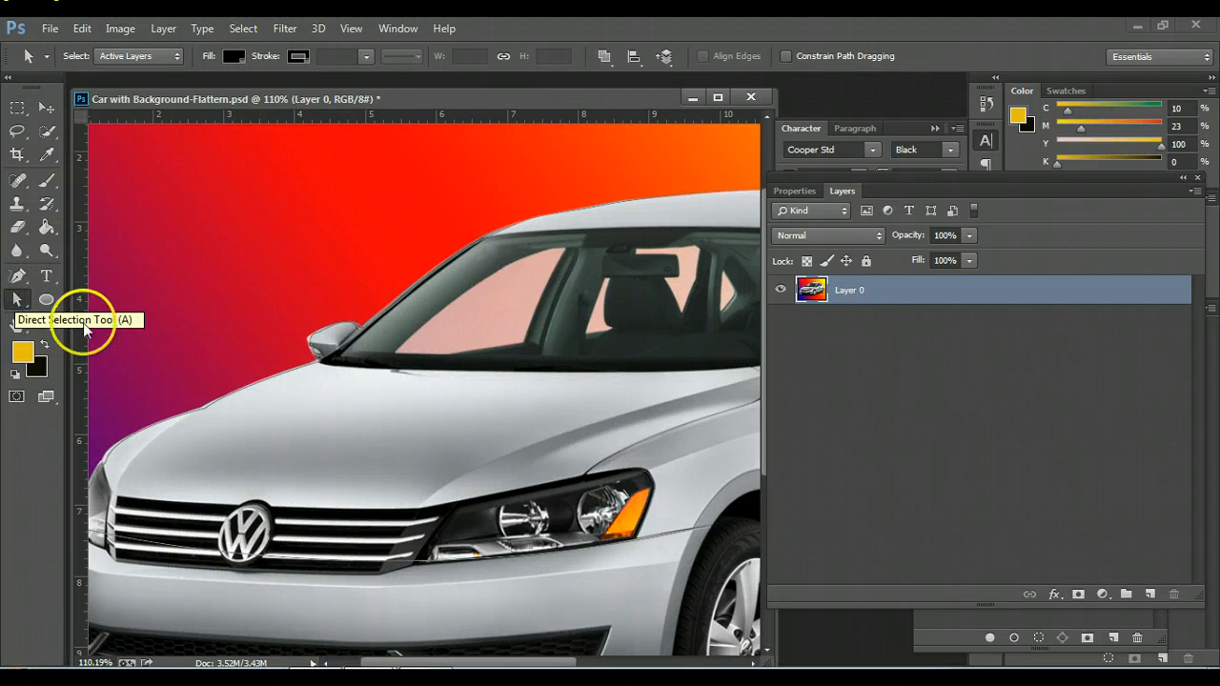
right_click(332, 402)
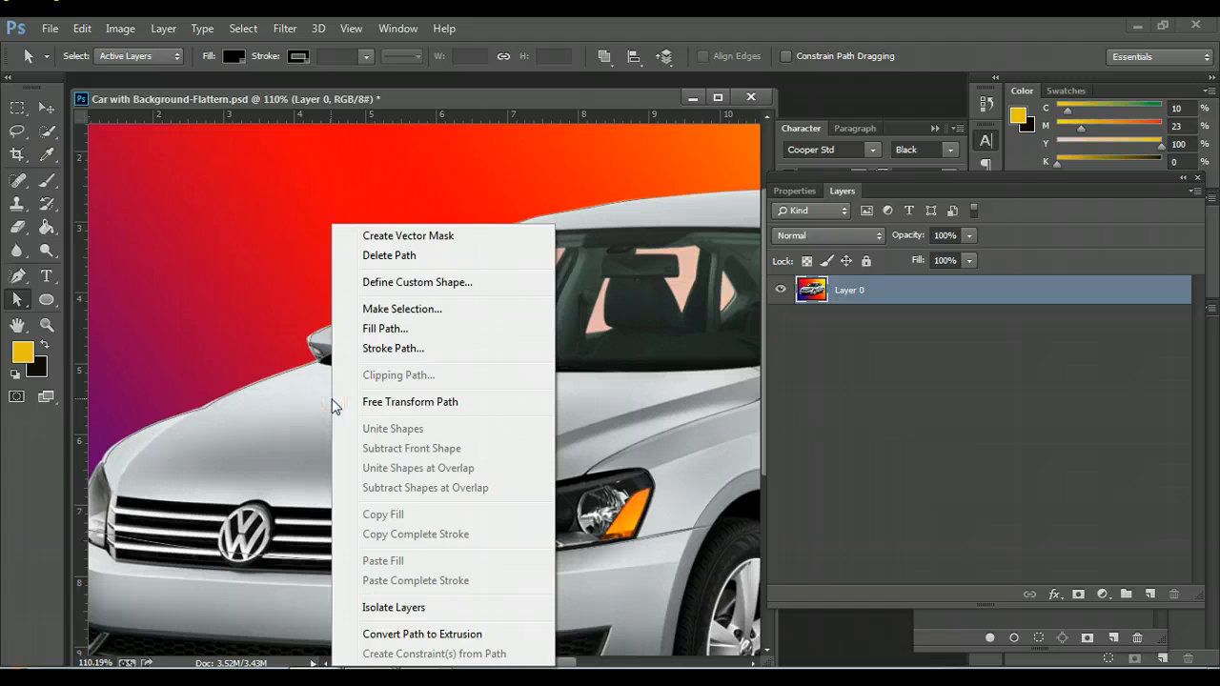
left_click(366, 311)
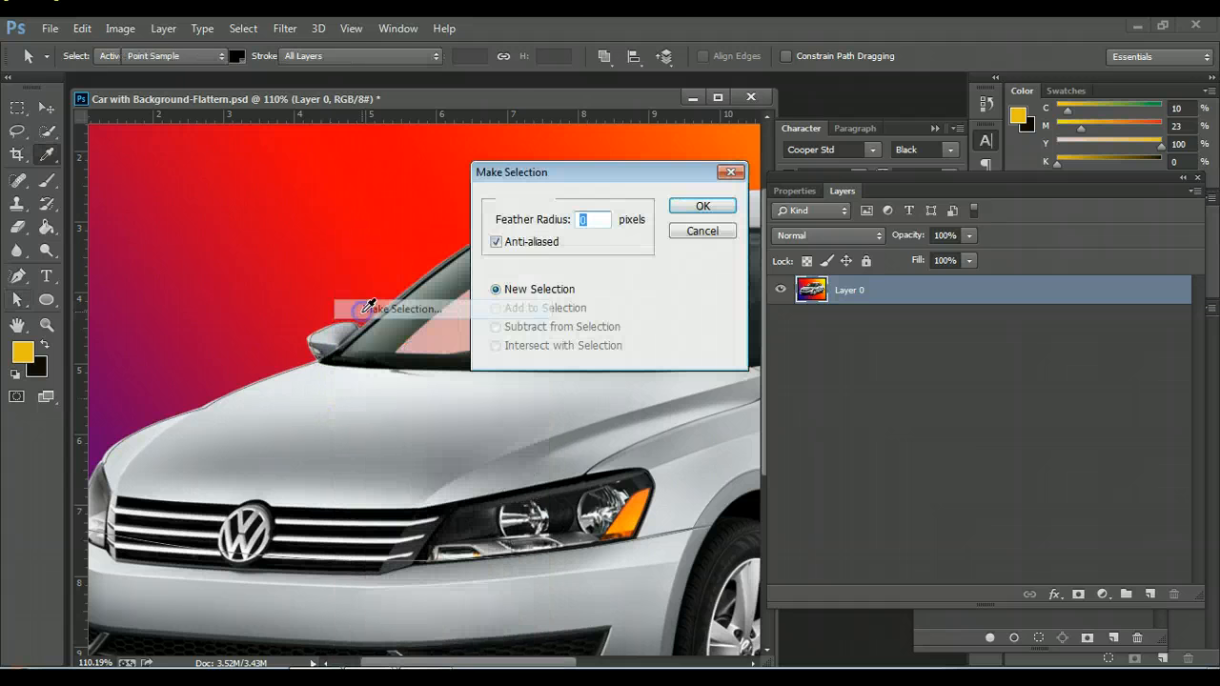
left_click(702, 205)
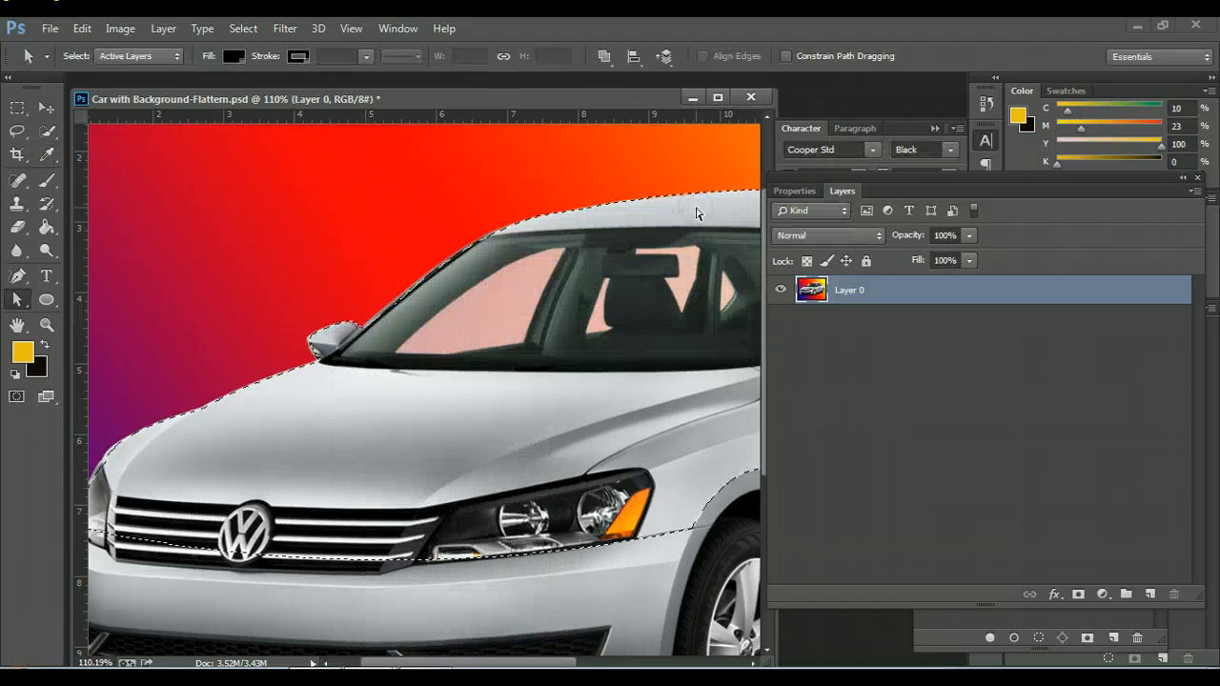
left_click_drag(588, 98, 560, 110)
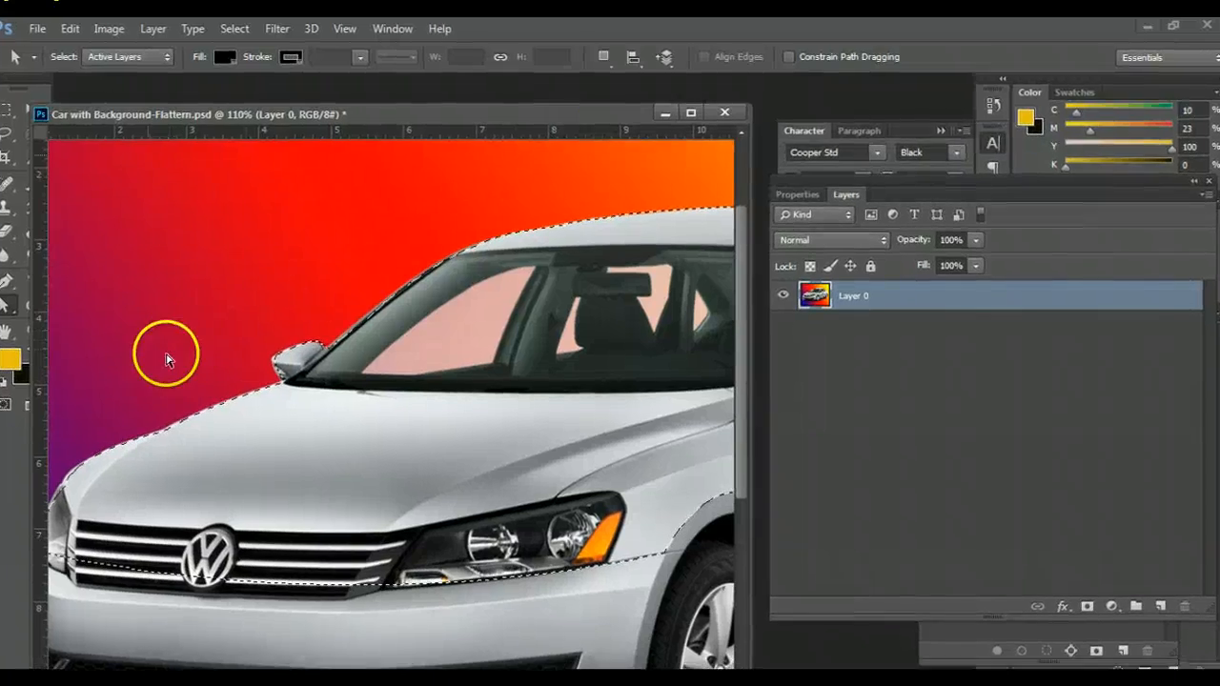
Shift the document window slightly and step back to undo the conversion of the car path into a selection.
mouse_move(145, 118)
left_mouse_down()
mouse_move(190, 116)
mouse_move(175, 121)
left_mouse_up()
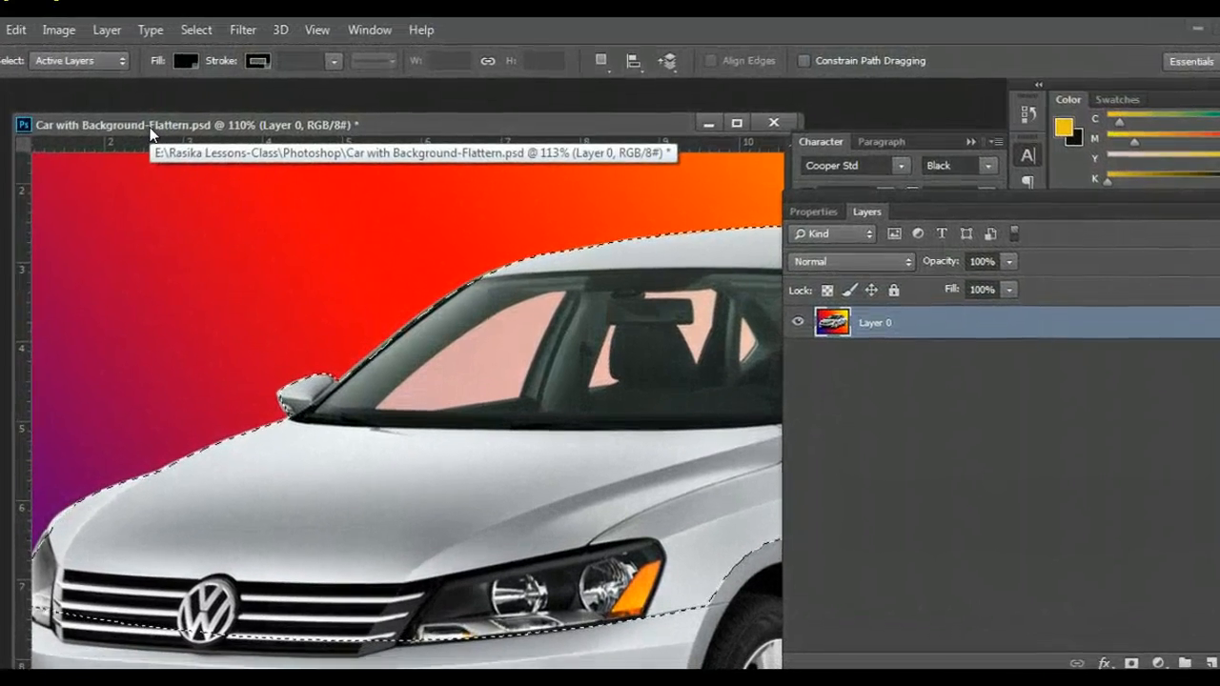
left_click(21, 29)
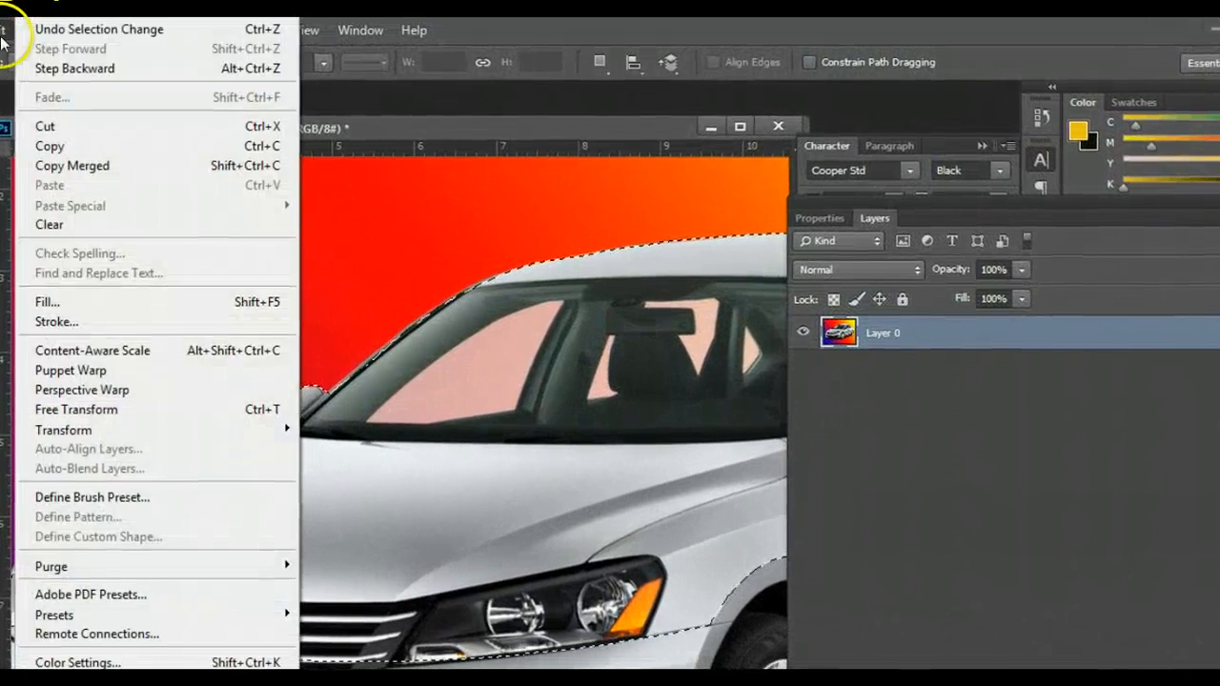
left_click(19, 68)
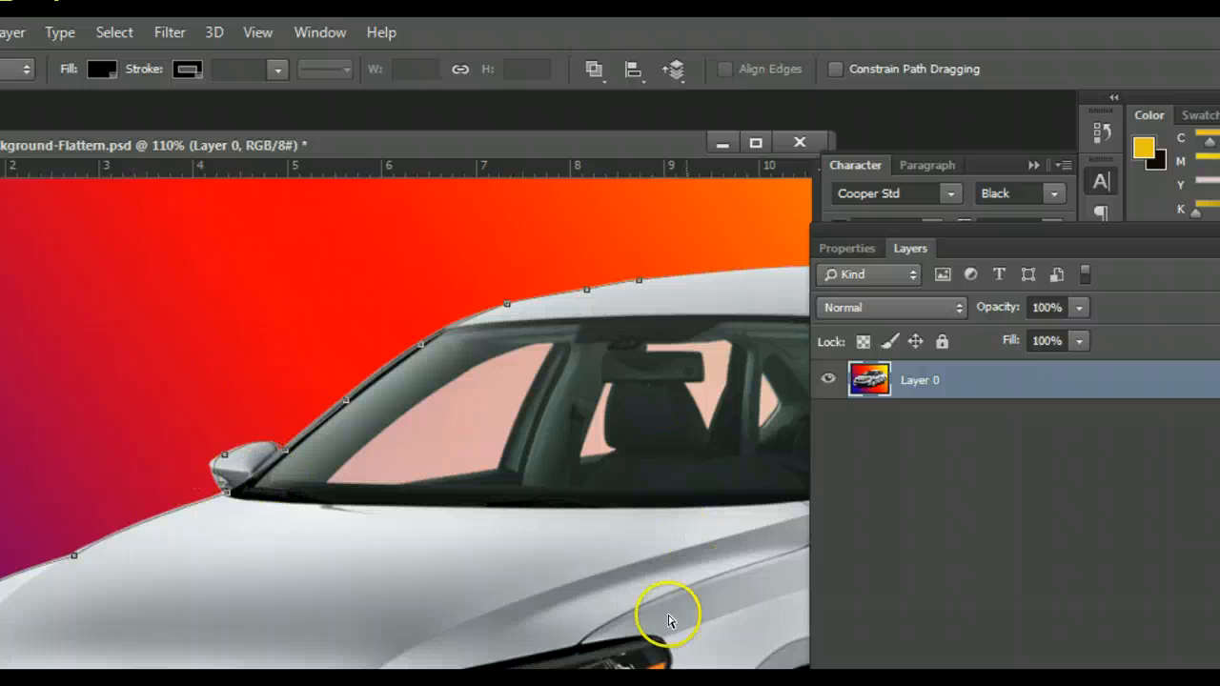
Show the list of paths and place it over the empty area of the layer list.
left_click(299, 34)
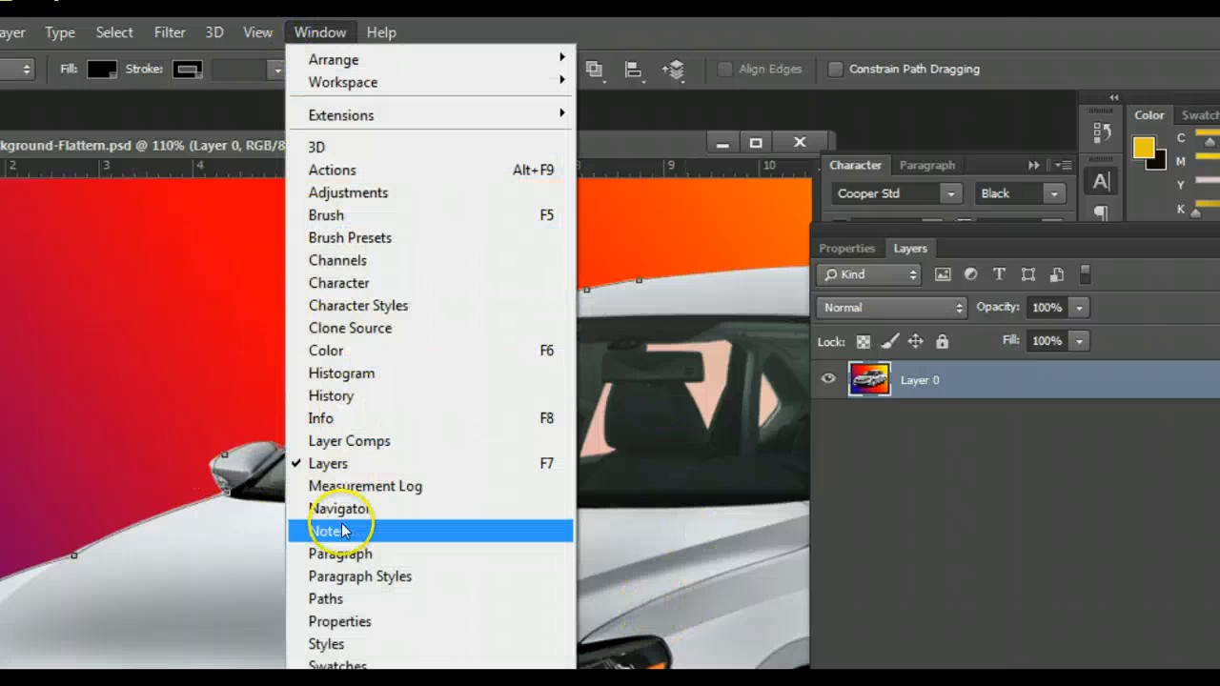
left_click(332, 599)
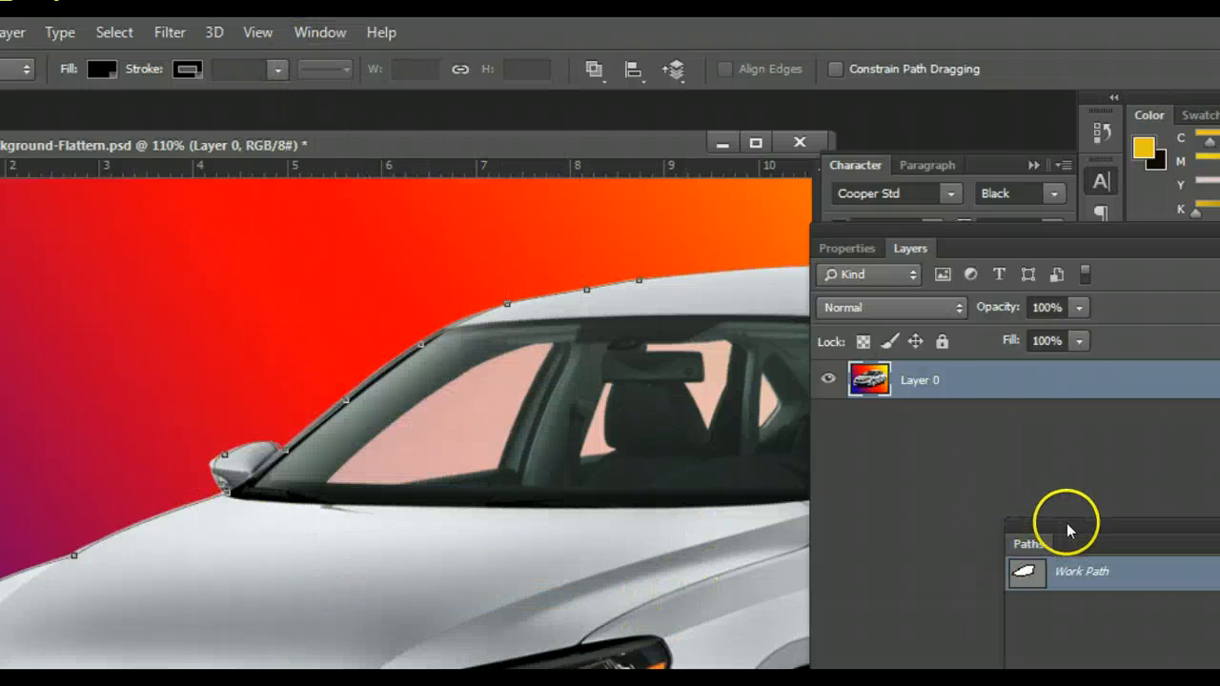
left_click_drag(1040, 511, 994, 445)
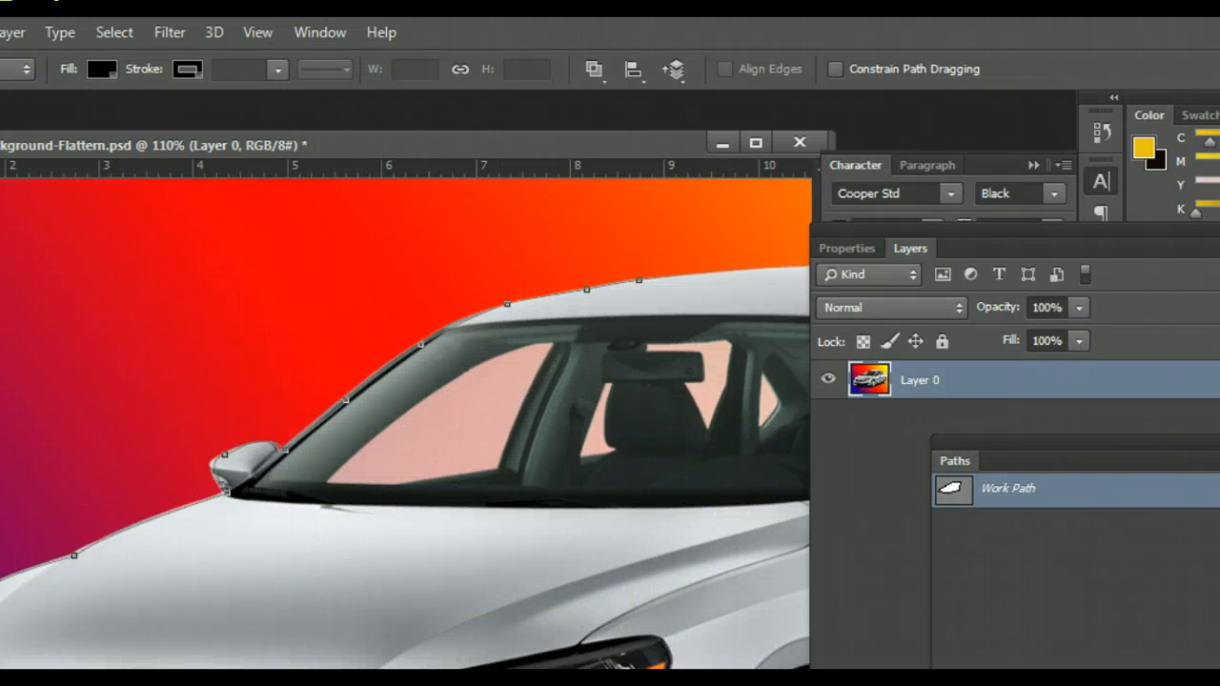
Save the car's temporary work path permanently under the name Car.
left_click(1116, 609)
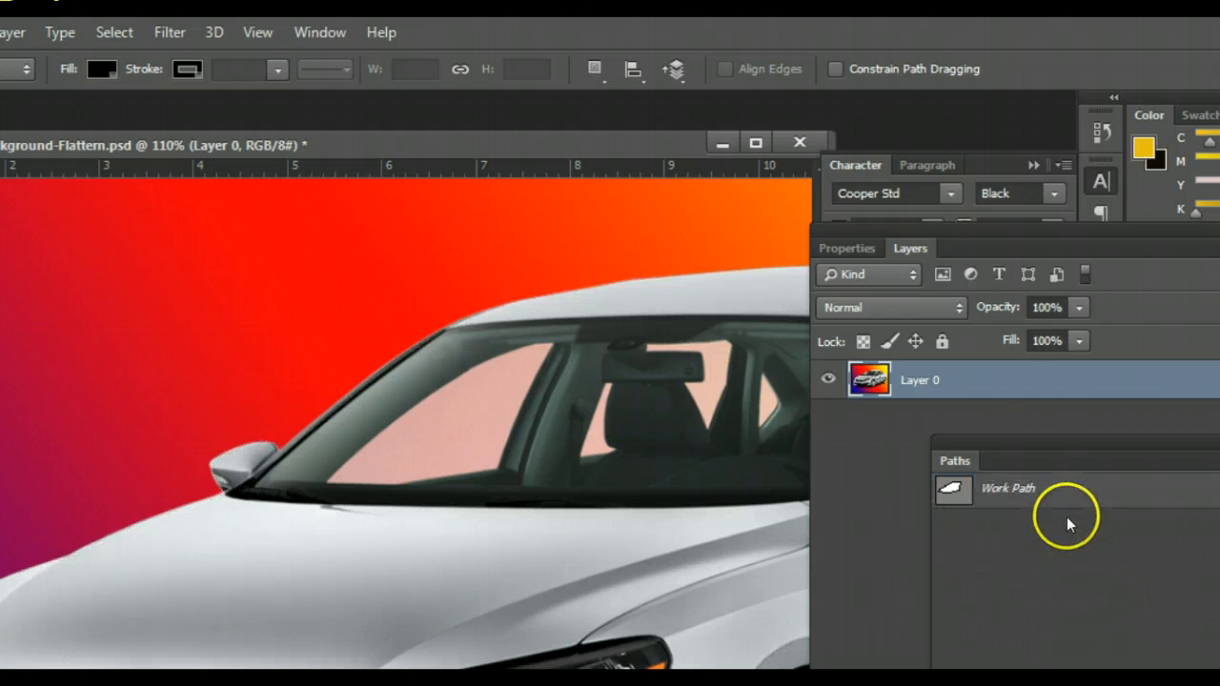
left_click(1078, 490)
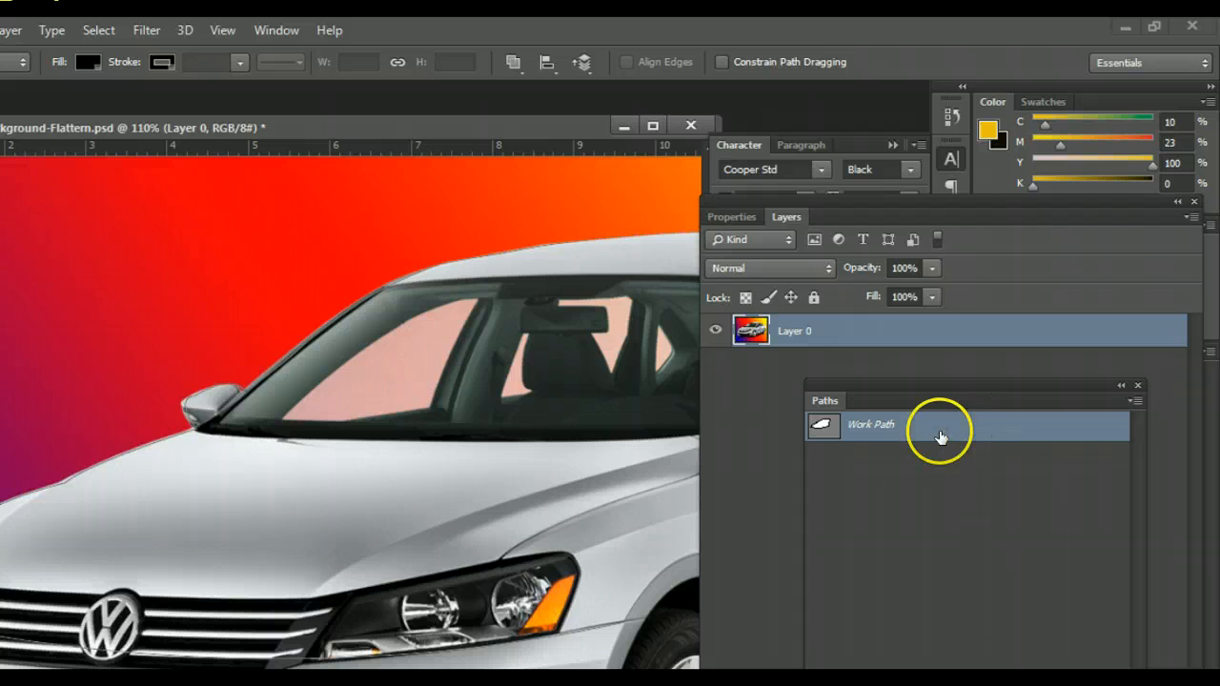
double_click(940, 436)
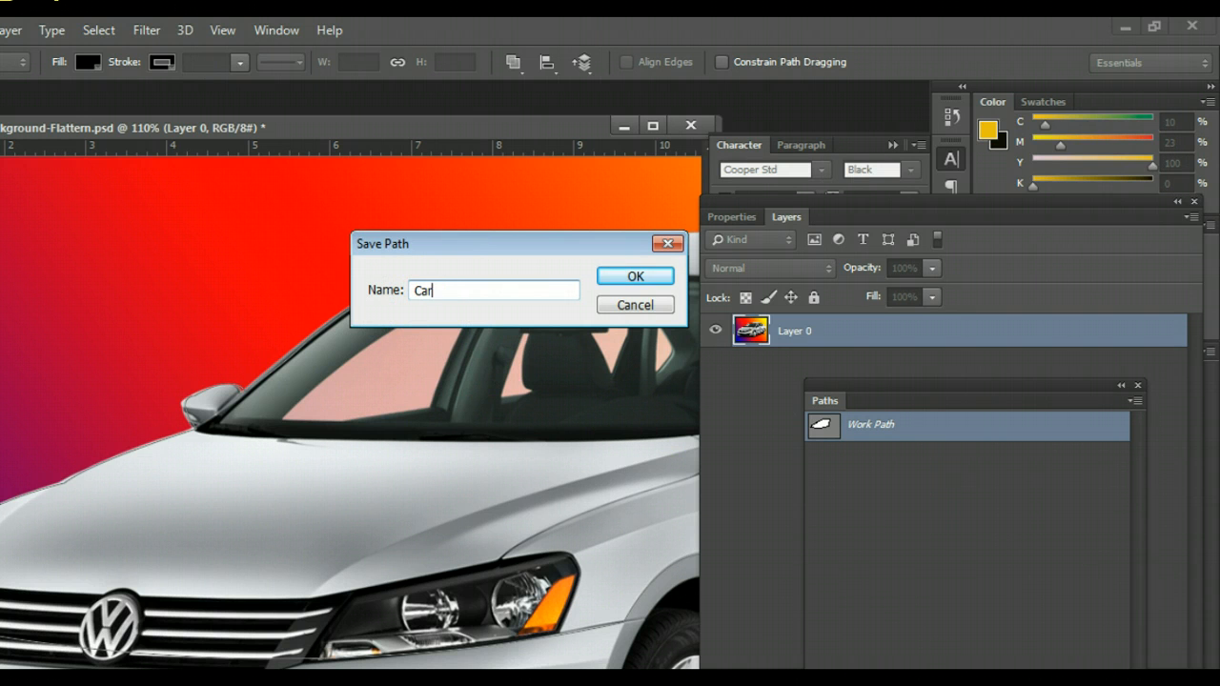
type("Car")
key("Return")
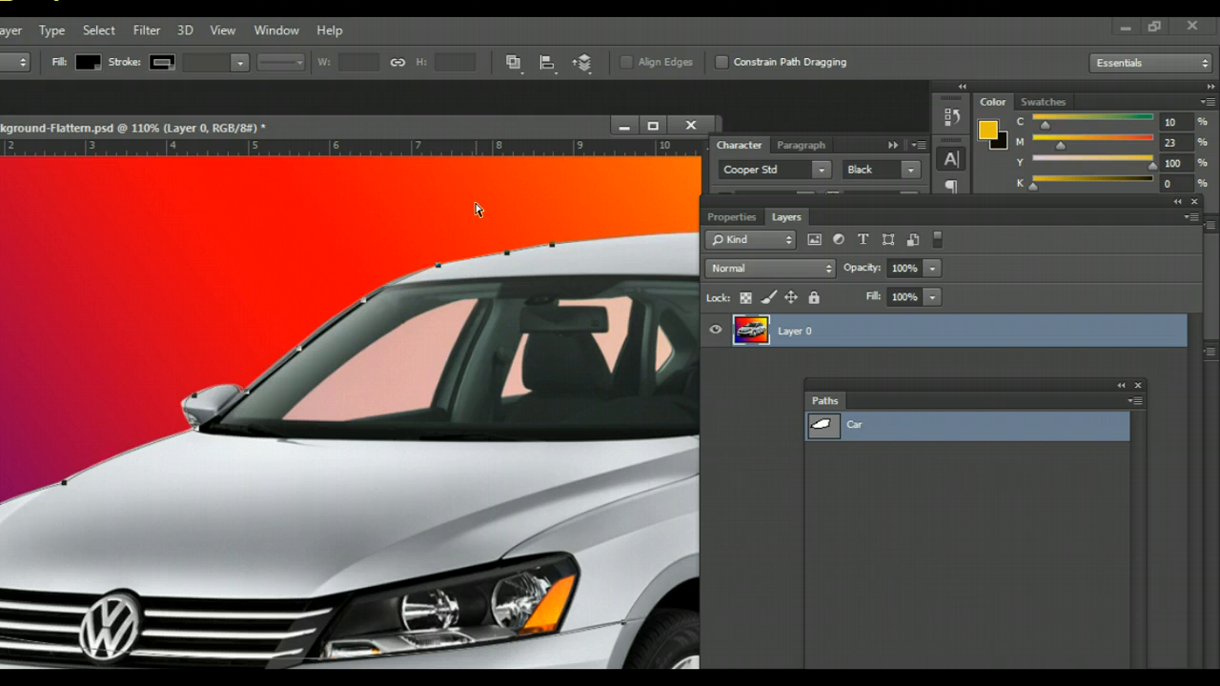
Toggle the saved Car path's outline on the image on and off, leaving the path deselected.
left_click(854, 462)
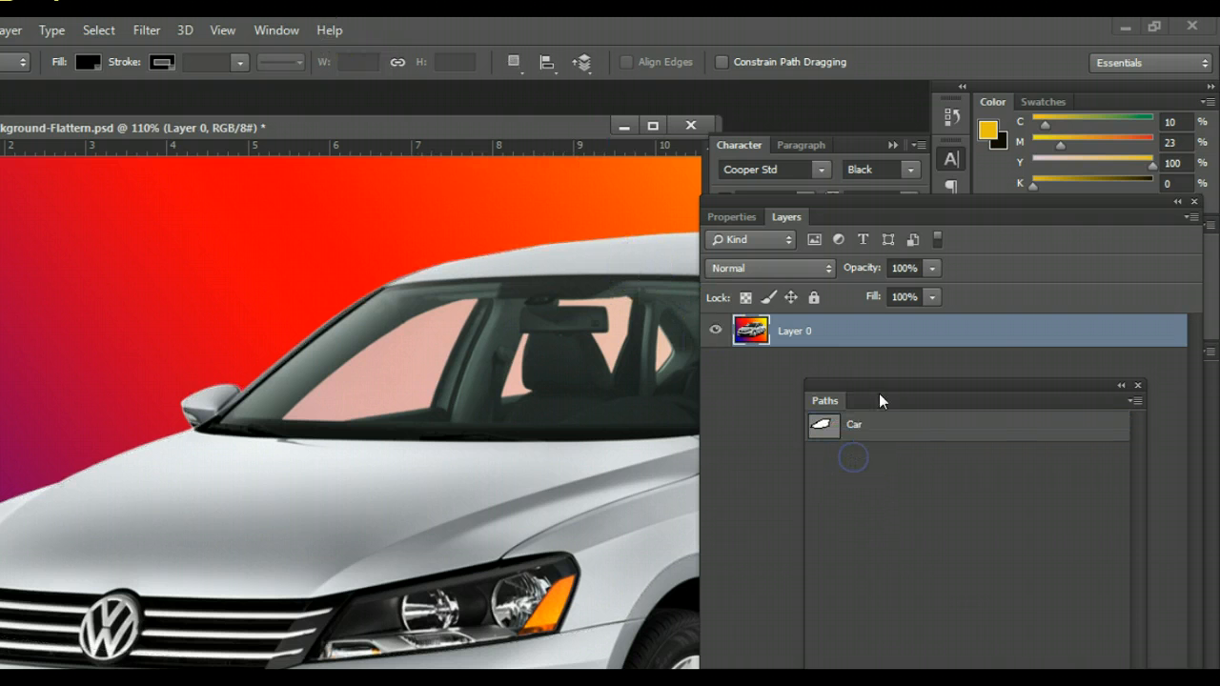
left_click(883, 437)
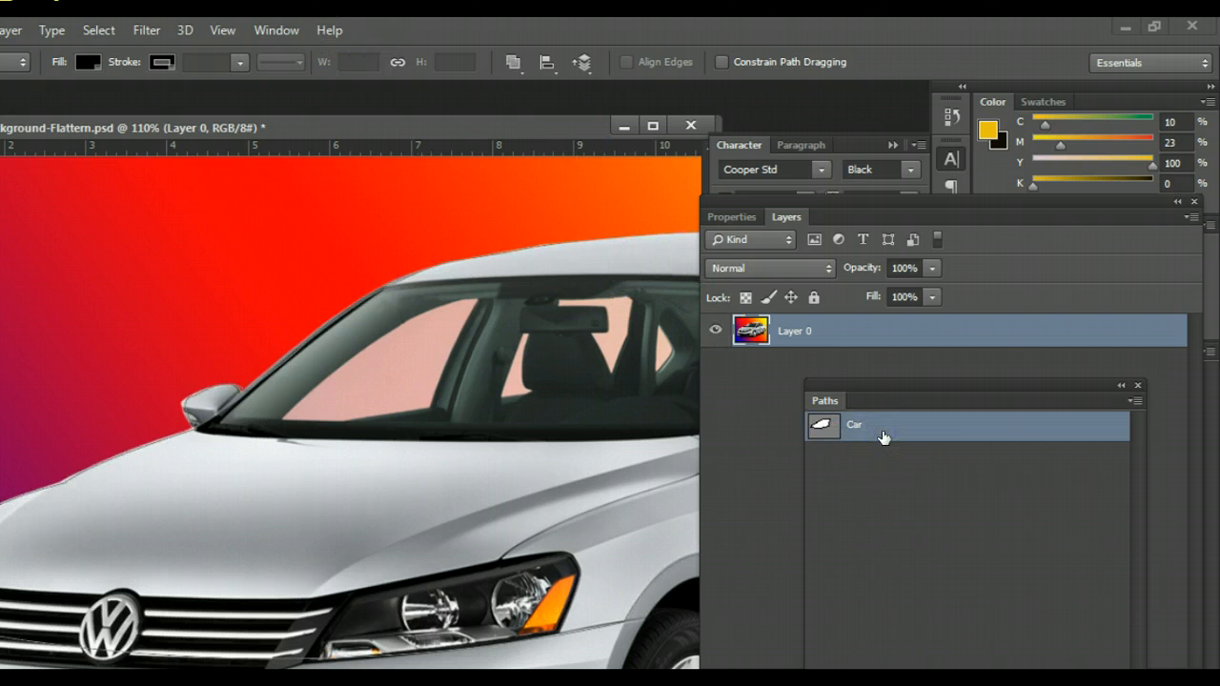
left_click(890, 467)
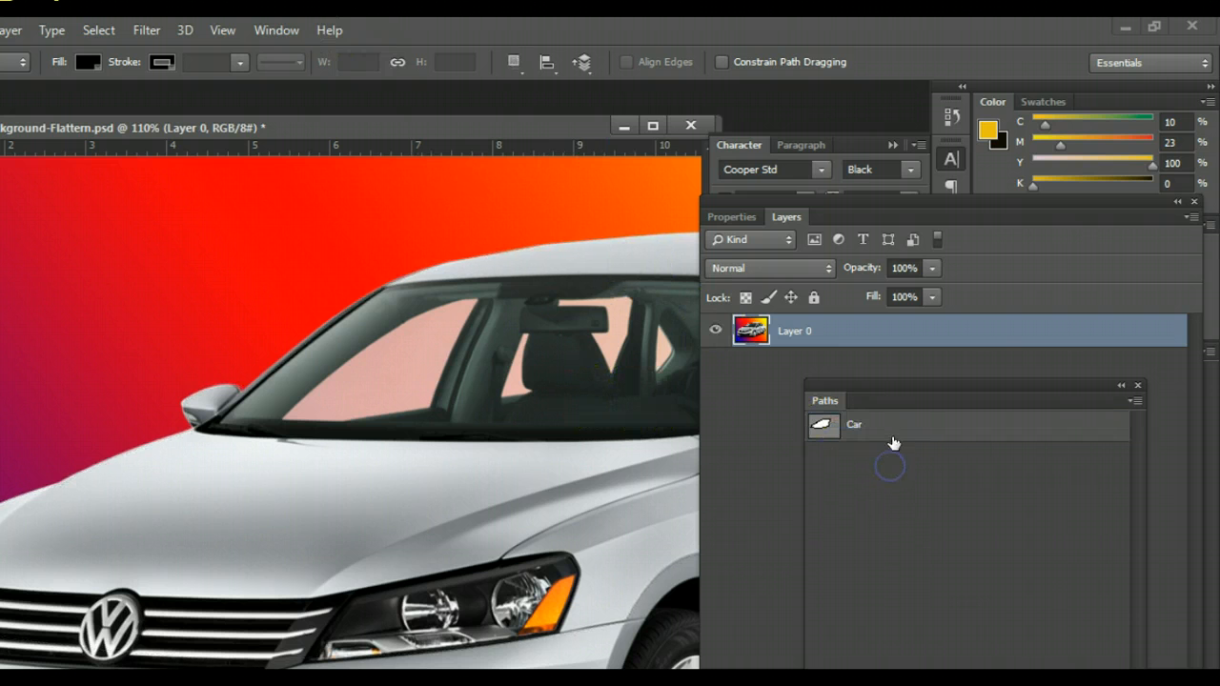
left_click(893, 436)
left_click(898, 492)
Reposition the document window and frame the car's front wheel at 100% magnification.
left_click_drag(376, 130, 308, 118)
left_click_drag(637, 395, 639, 457)
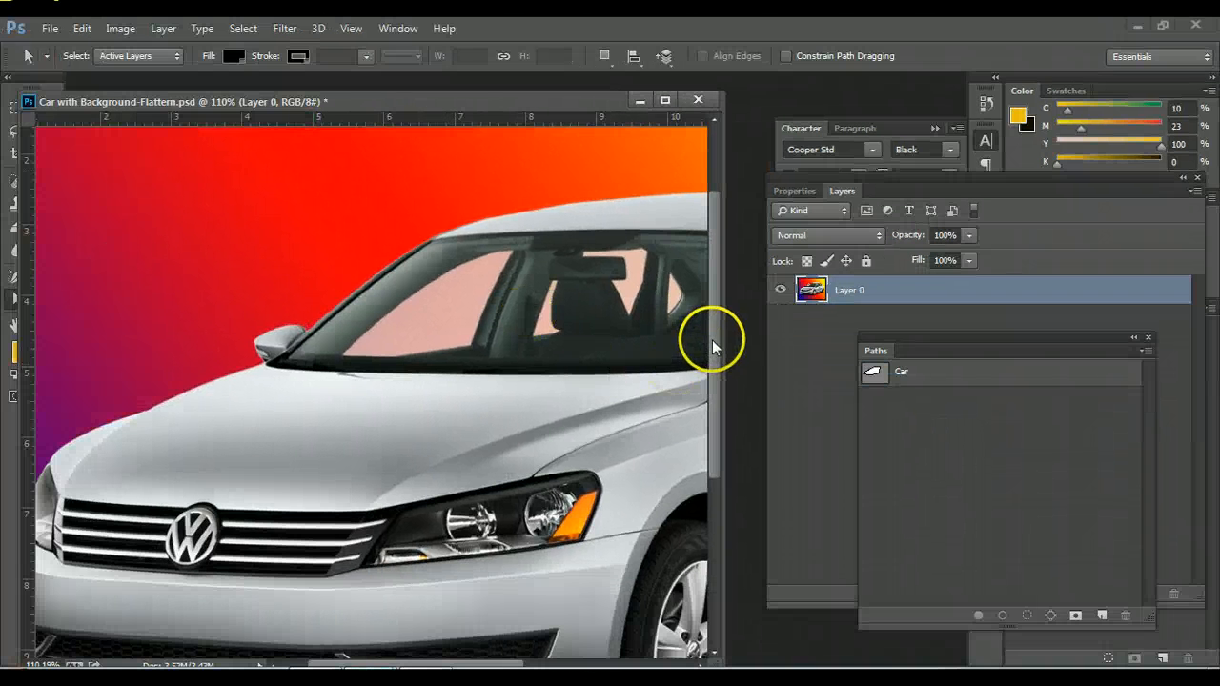
left_click_drag(713, 400, 718, 510)
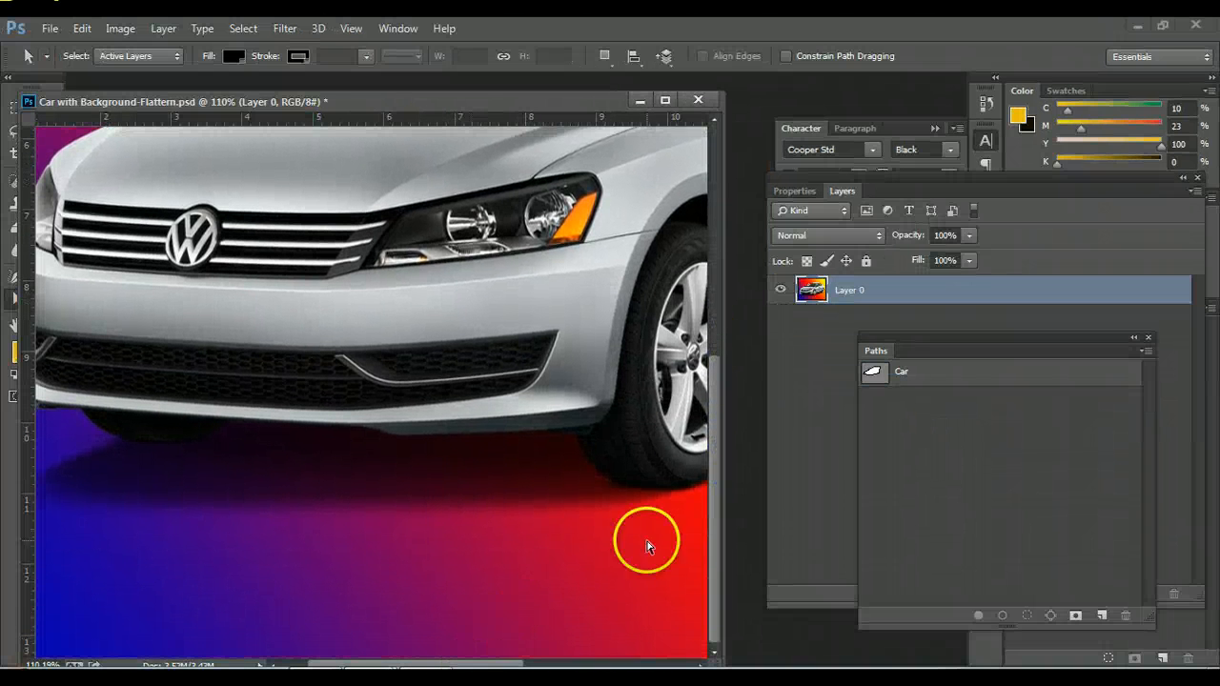
left_click_drag(715, 386, 730, 247)
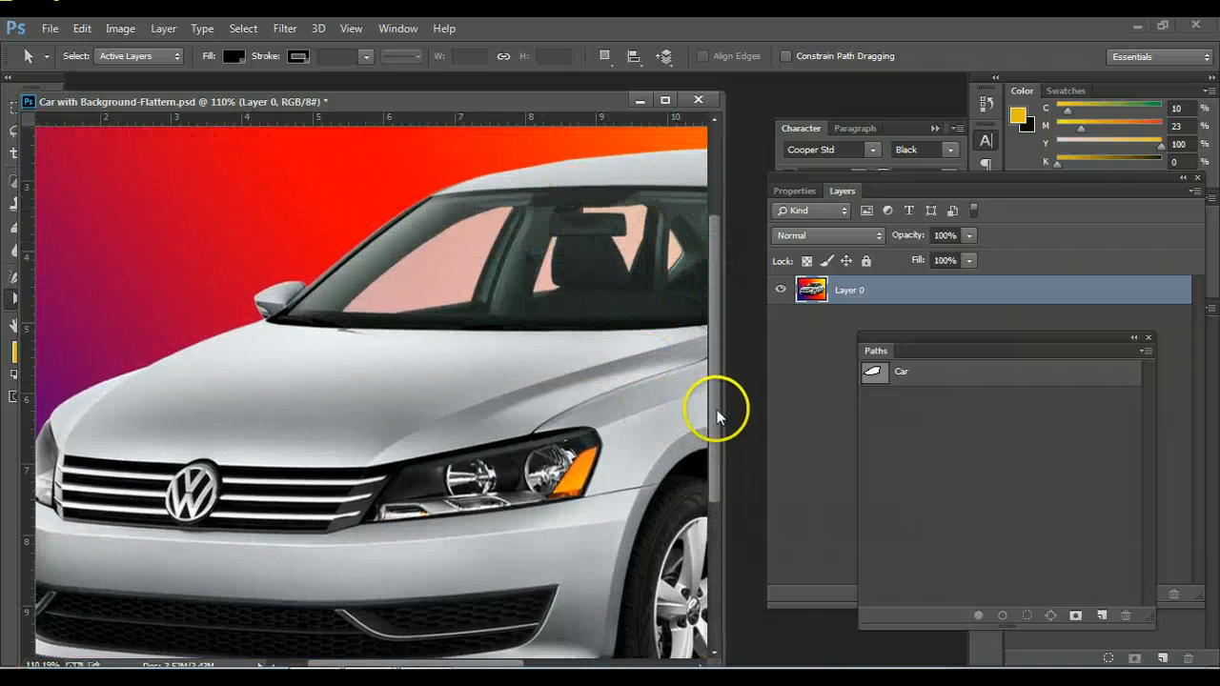
left_click_drag(714, 411, 715, 506)
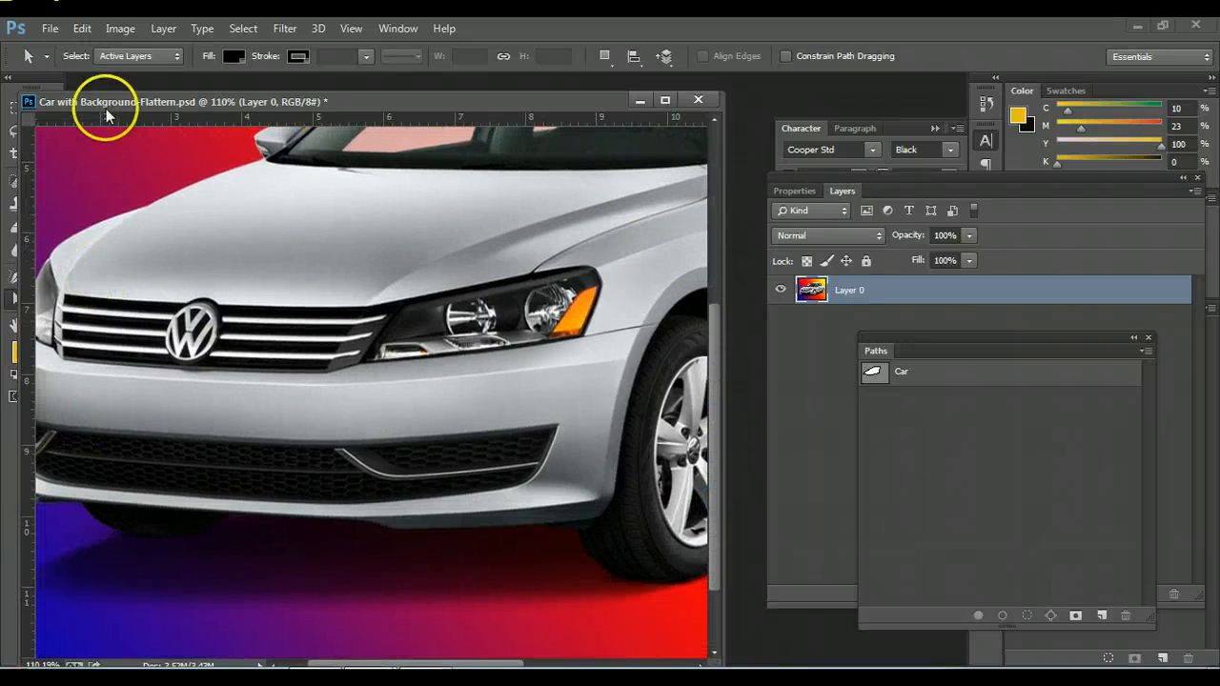
left_click_drag(106, 104, 159, 99)
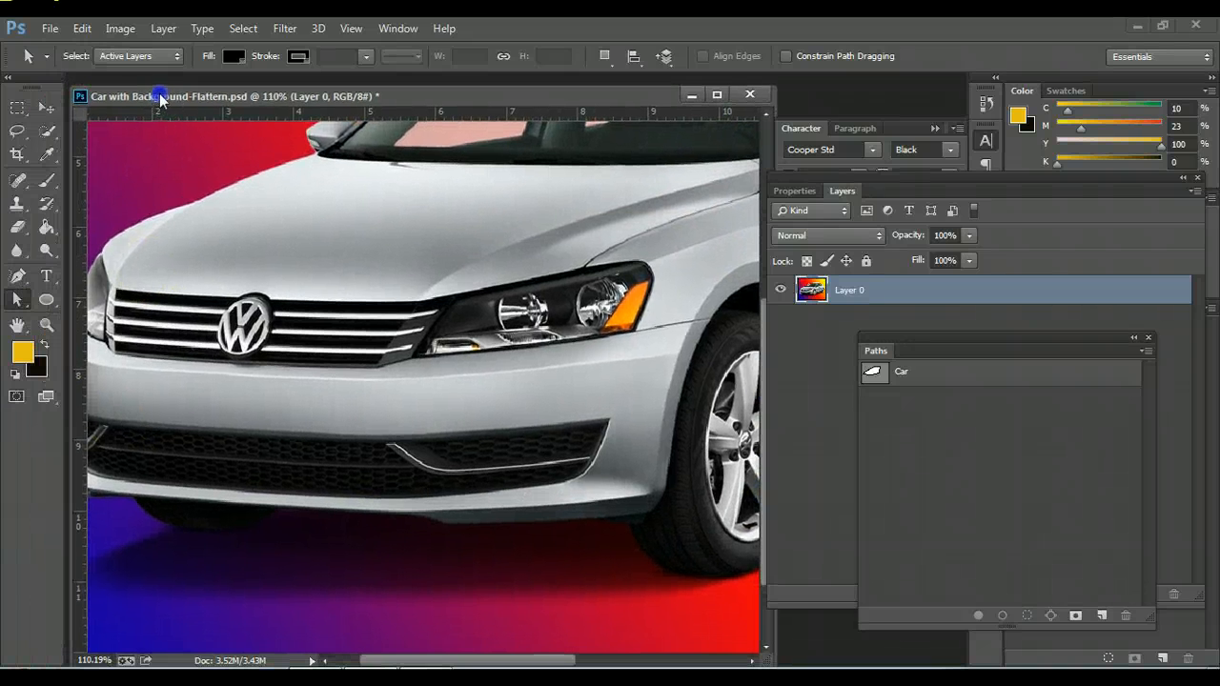
left_click(47, 324)
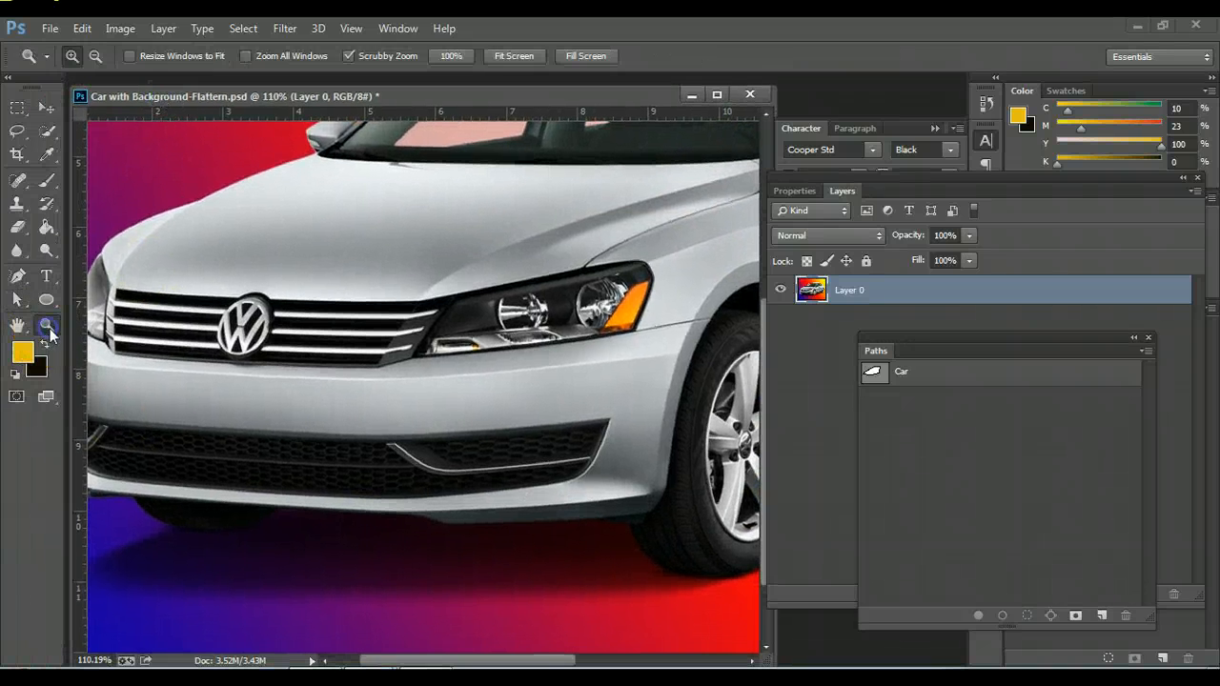
left_click(682, 440, "alt")
left_click(674, 439, "alt")
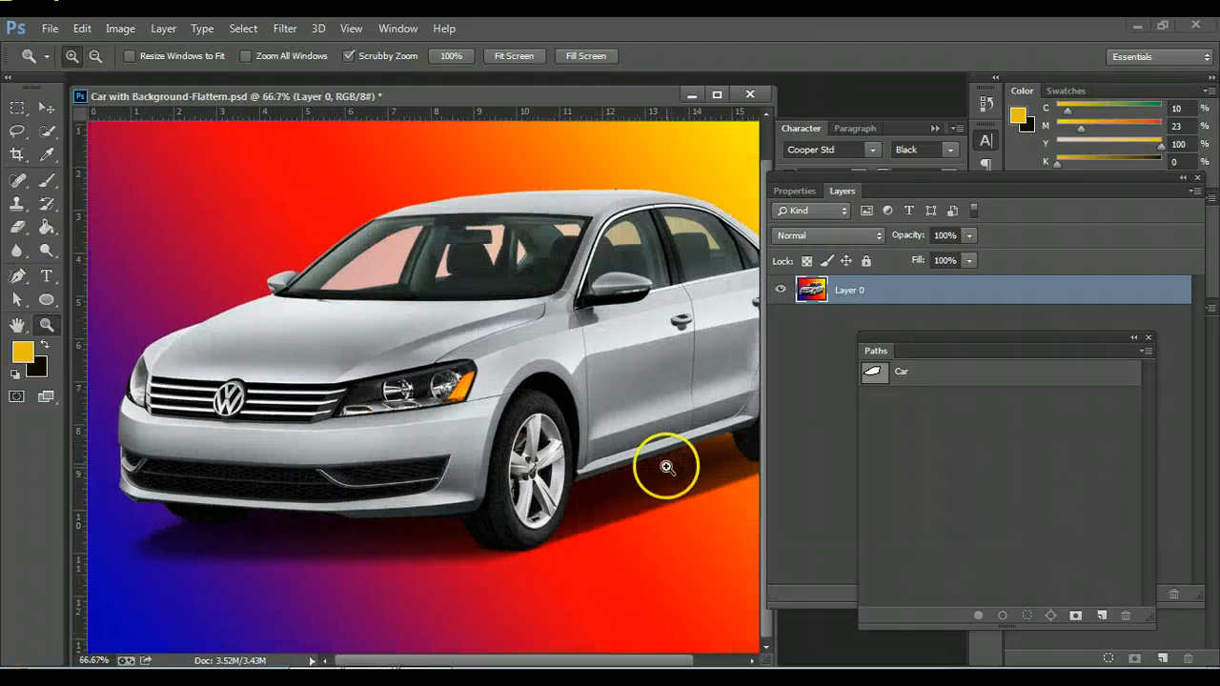
left_click(648, 490)
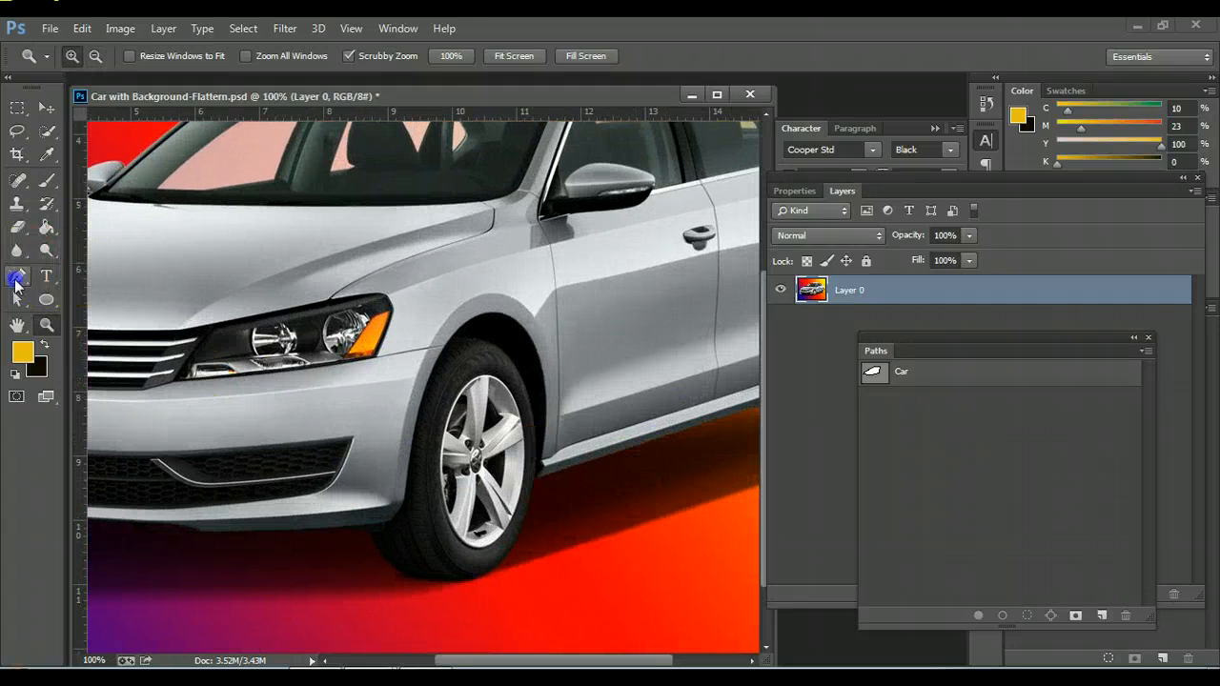
Trace the front tyre with the Pen tool as a new closed path, following the wheel arch and the tyre's lower edge.
left_click(15, 282)
left_click(66, 273)
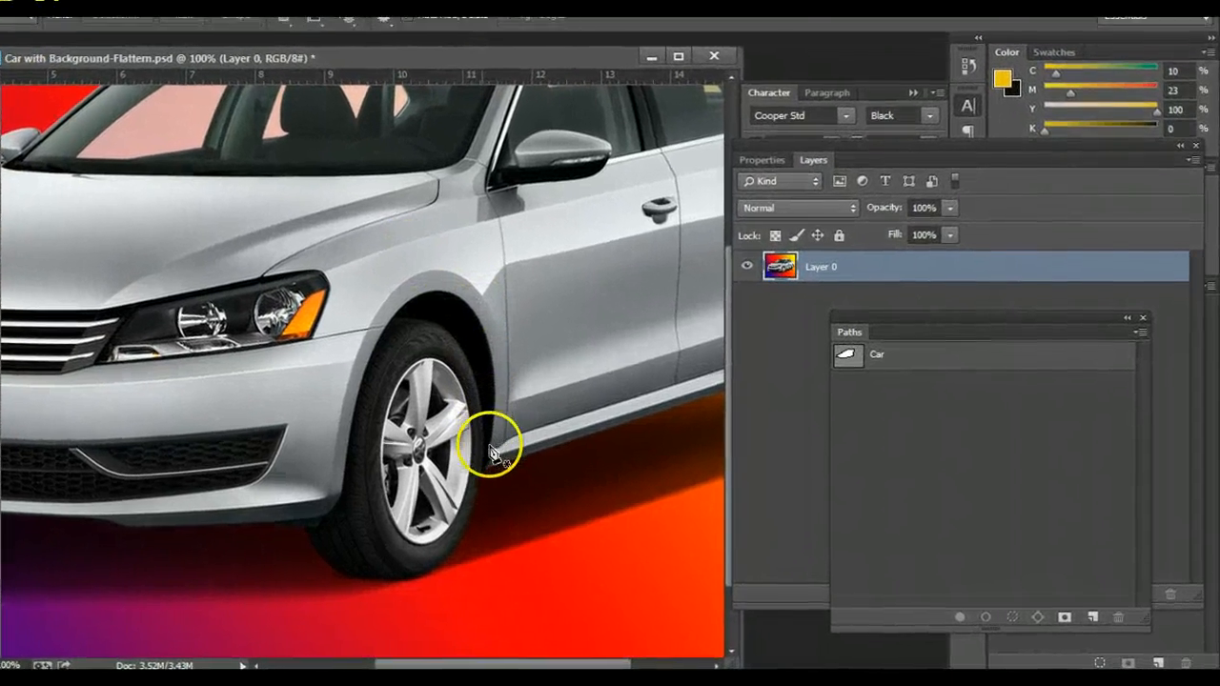
left_click(506, 434)
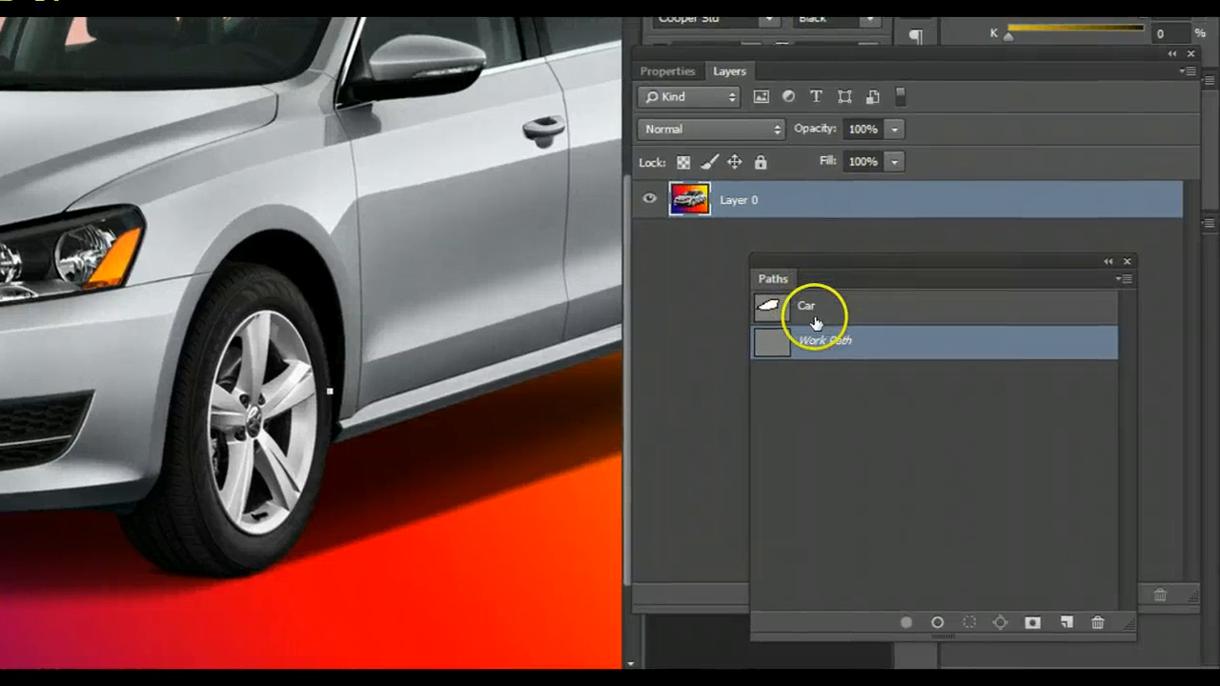
left_click(299, 301)
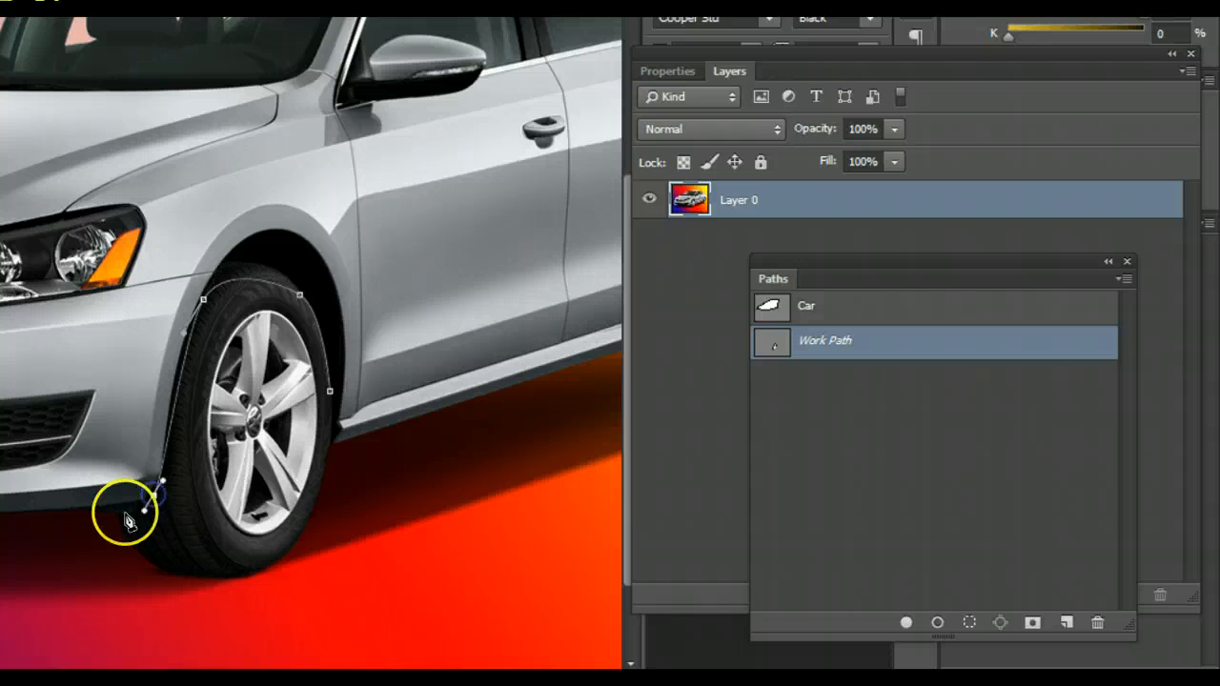
left_click(119, 518)
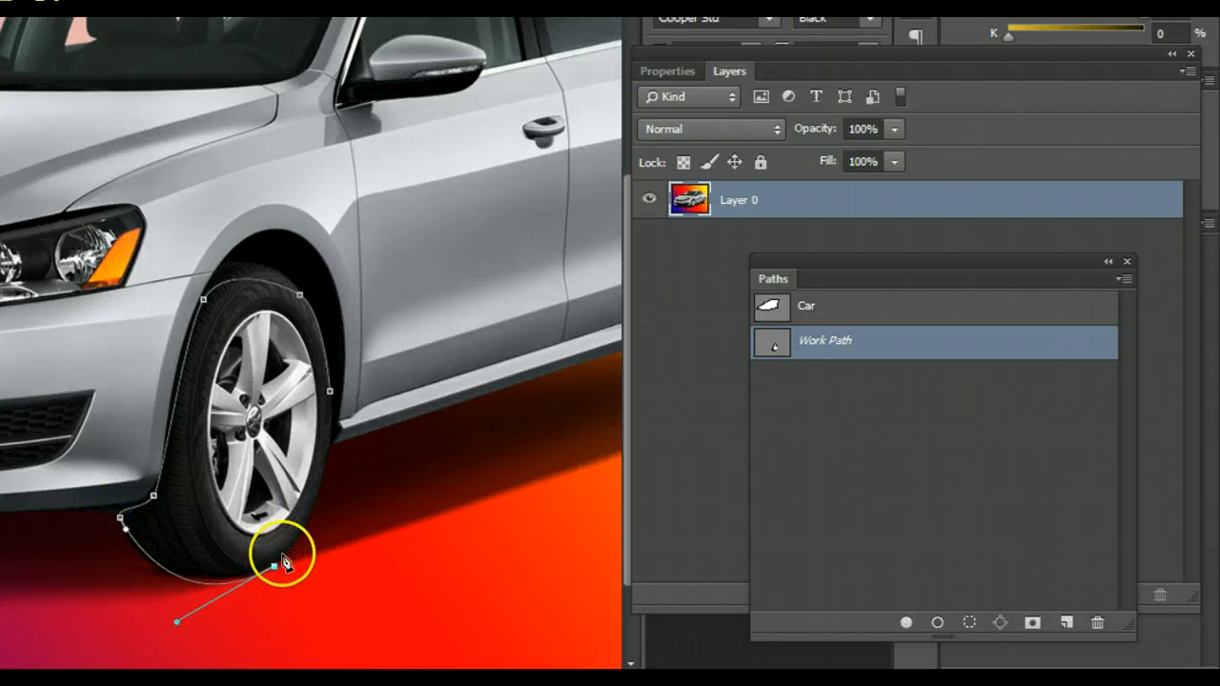
left_click(331, 394)
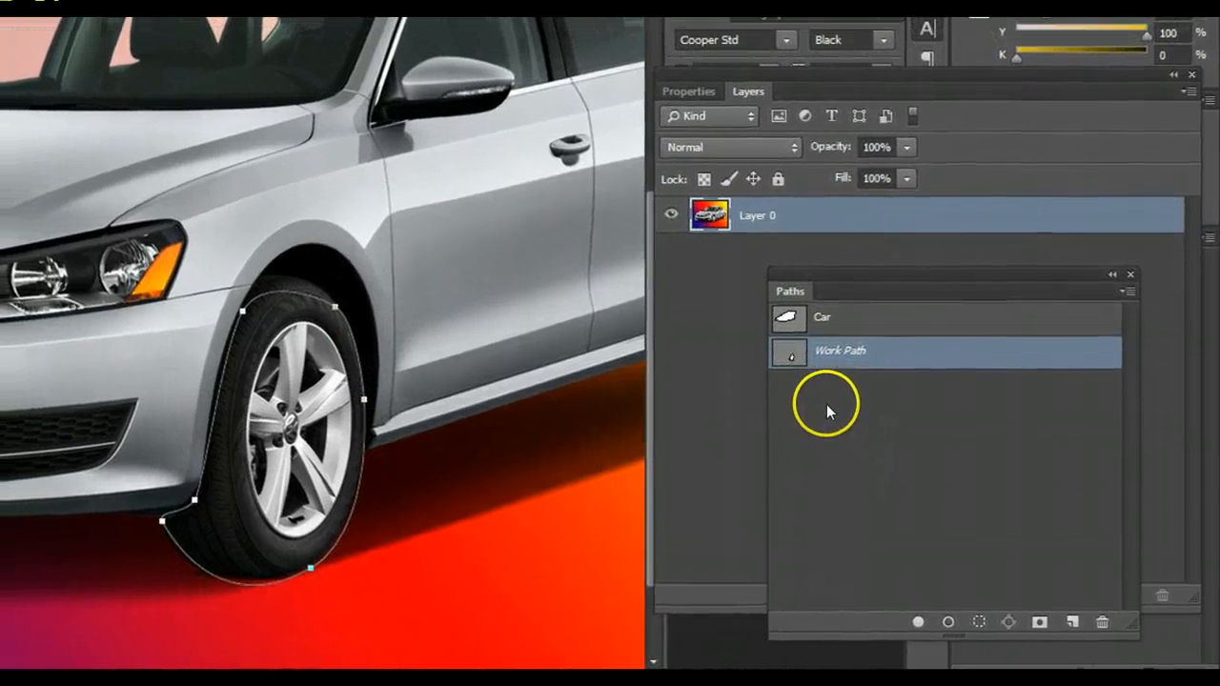
Save the work path around the front wheel under the name Tyre.
double_click(829, 367)
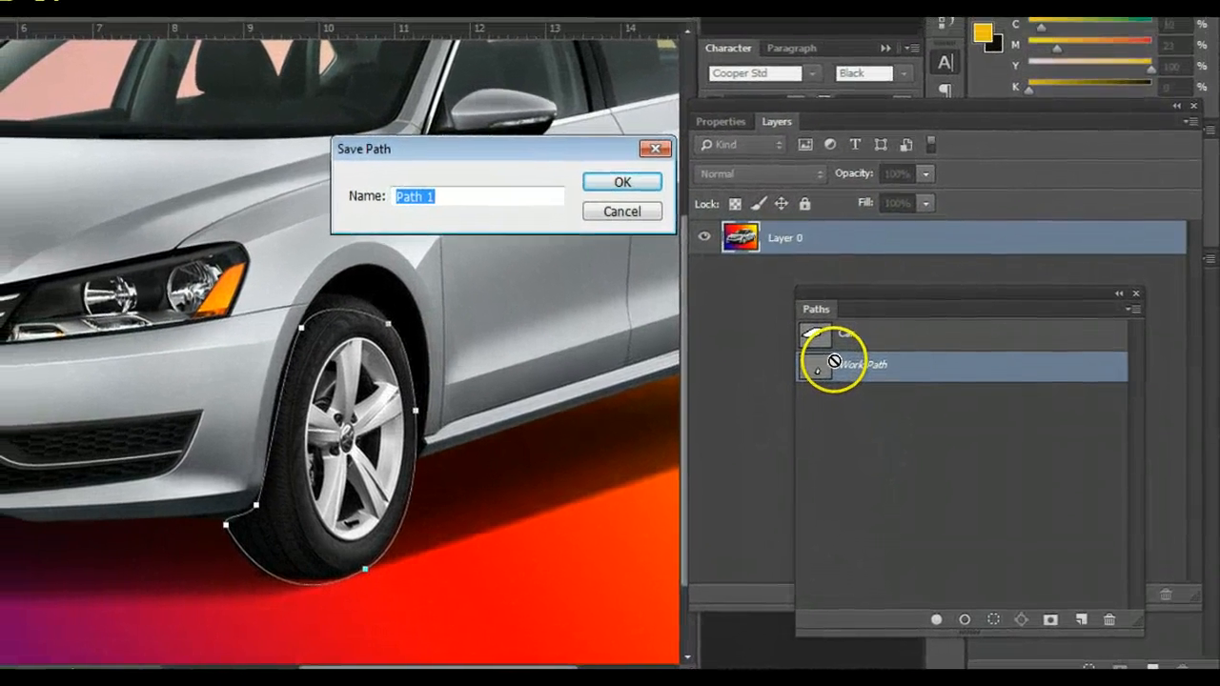
type("Tyre")
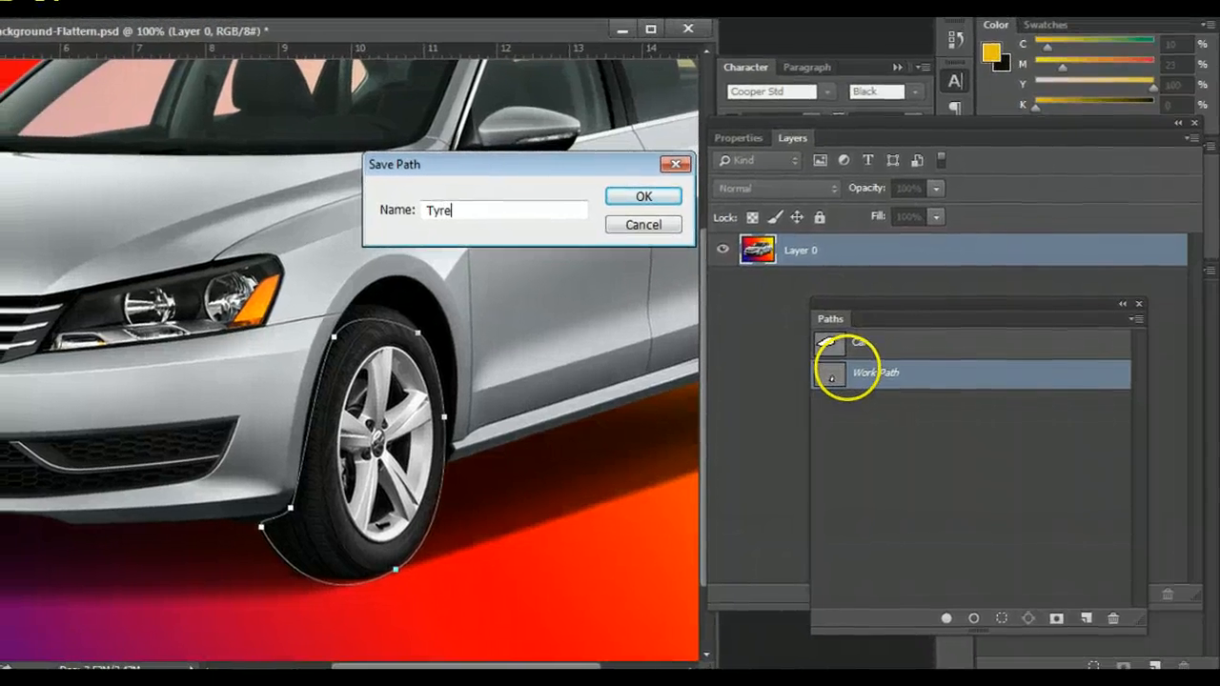
key("Return")
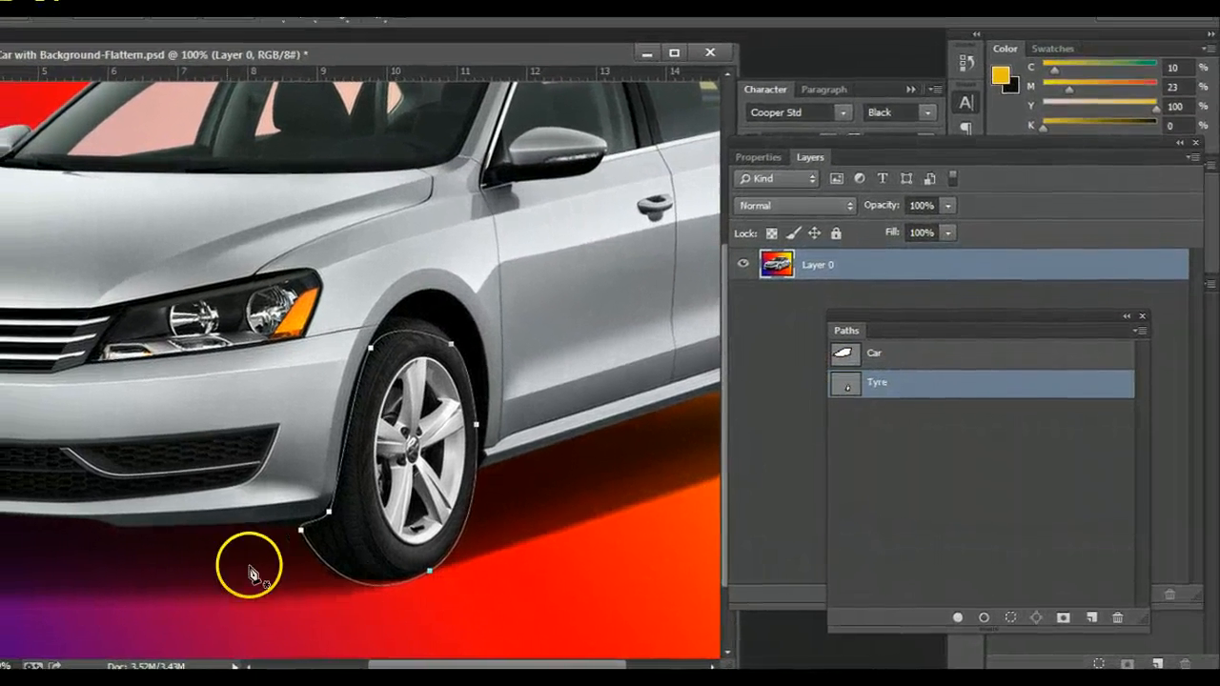
Reduce the magnification to 66.7%, switch to the Move Tool and make the saved Car path active.
key("z")
left_click(577, 481, "alt")
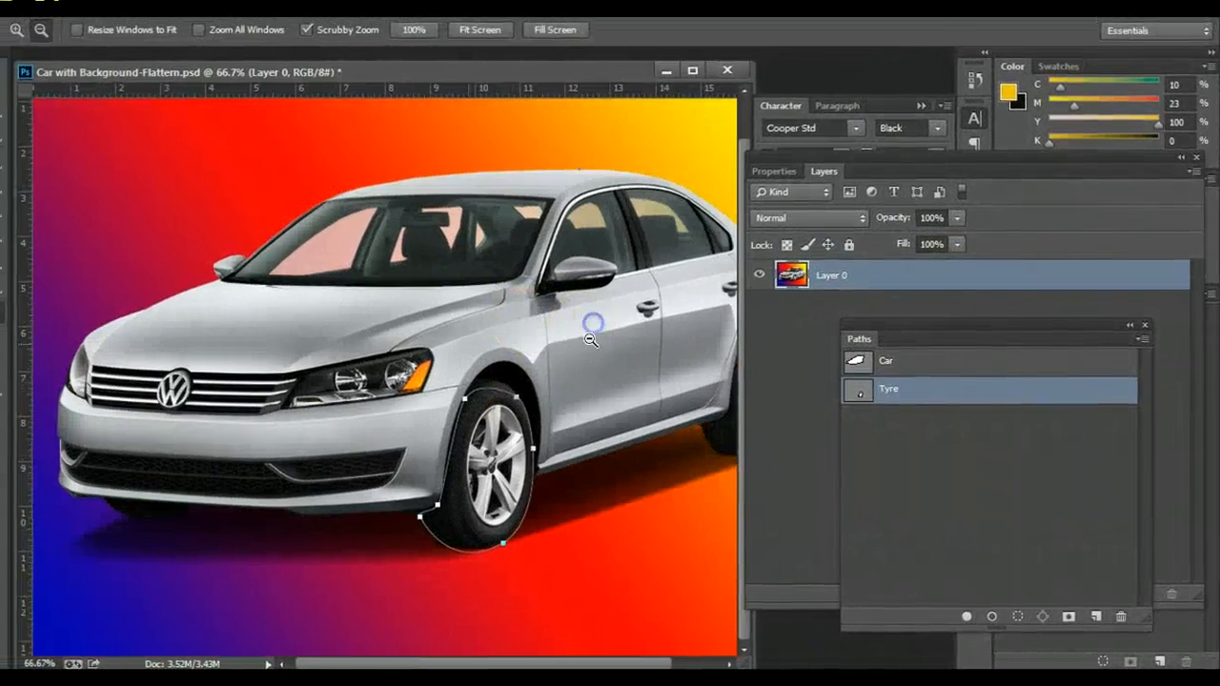
left_click(7, 95)
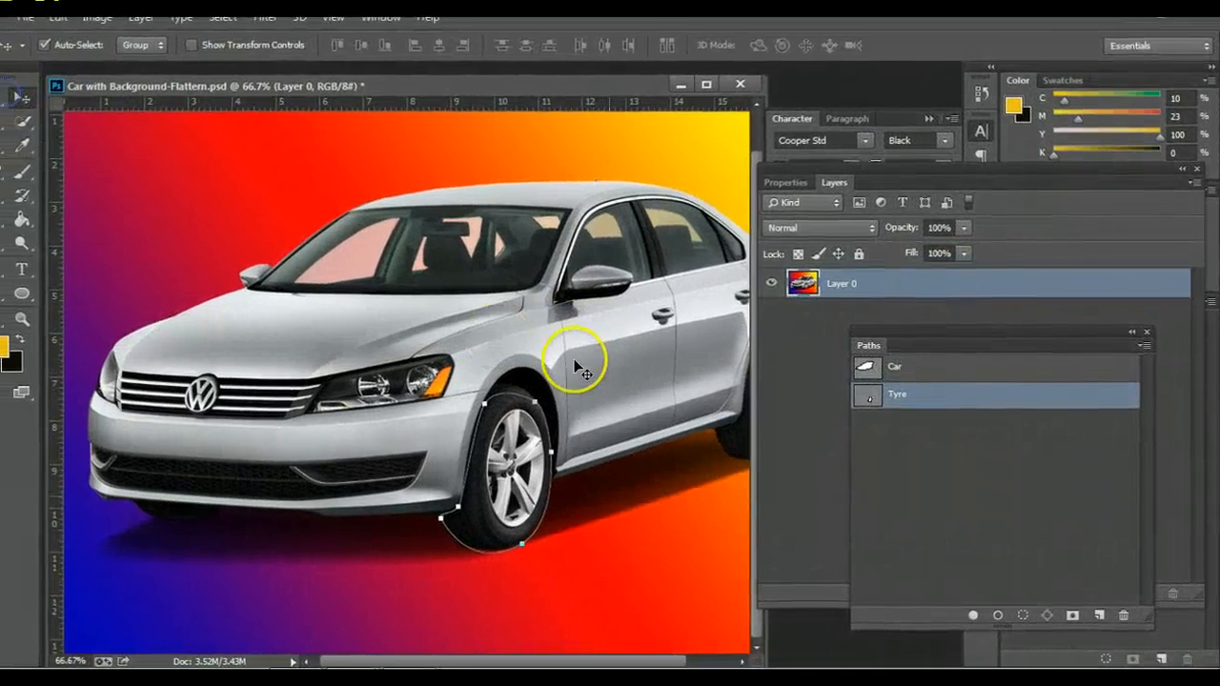
left_click(600, 497)
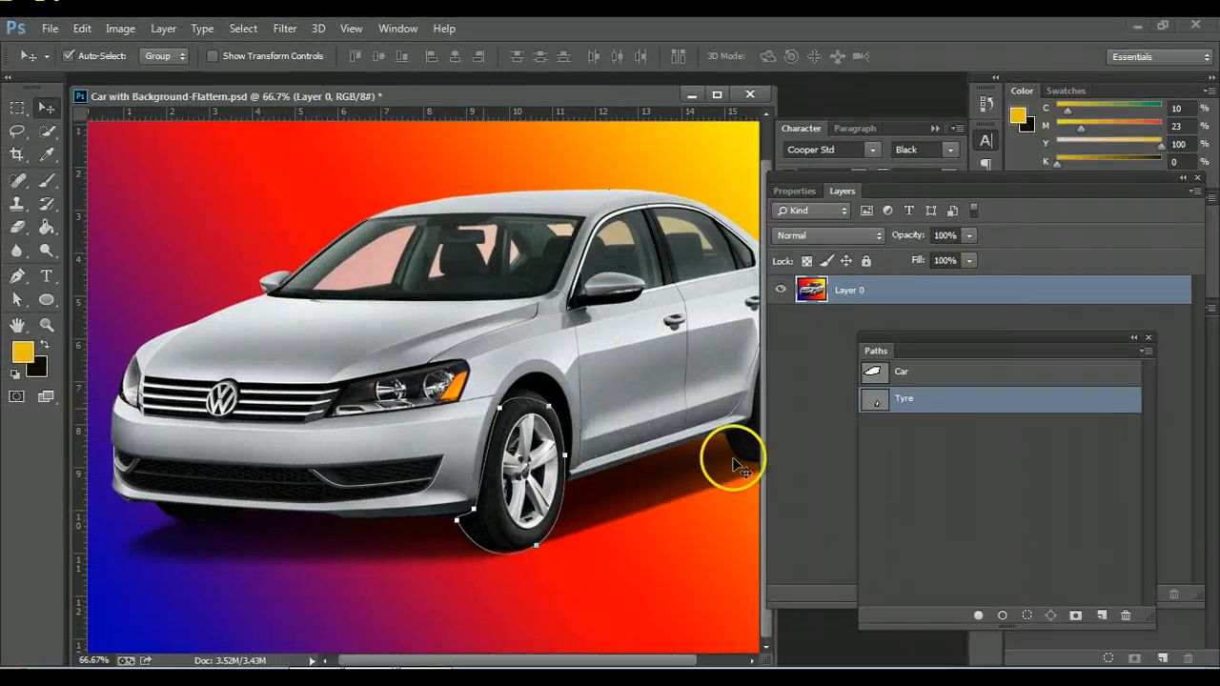
left_click(938, 377)
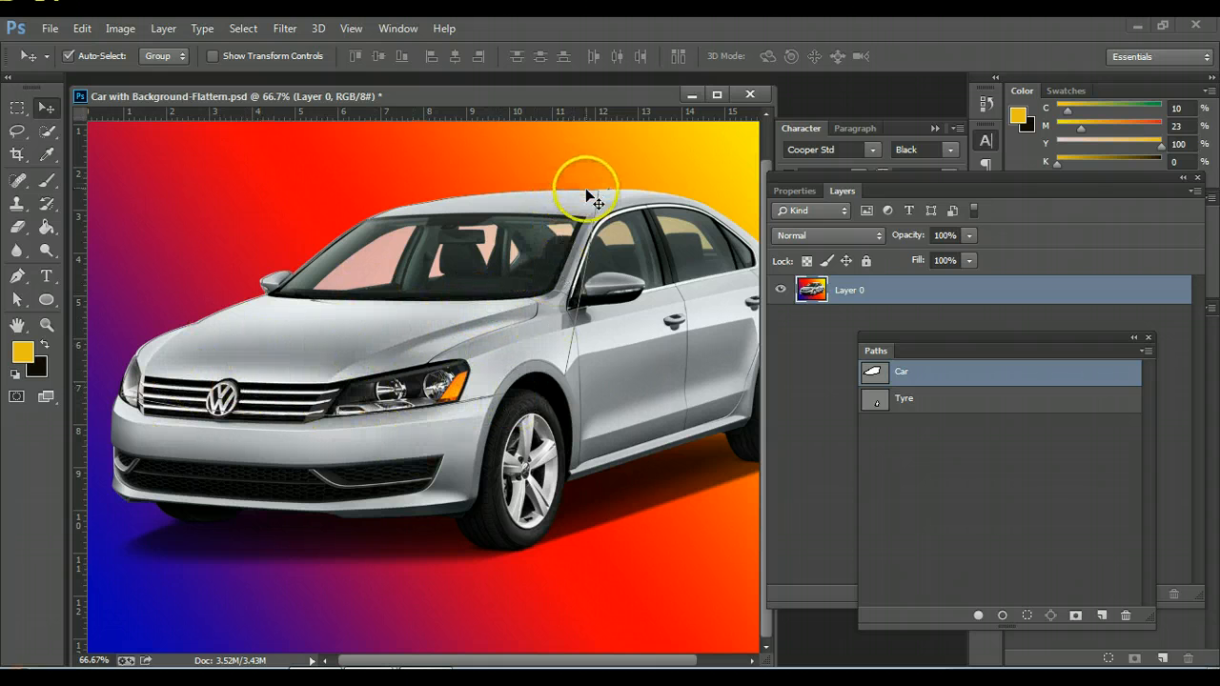
Turn the Car path into a new anti-aliased selection with a feather radius of 0 pixels.
right_click(316, 332)
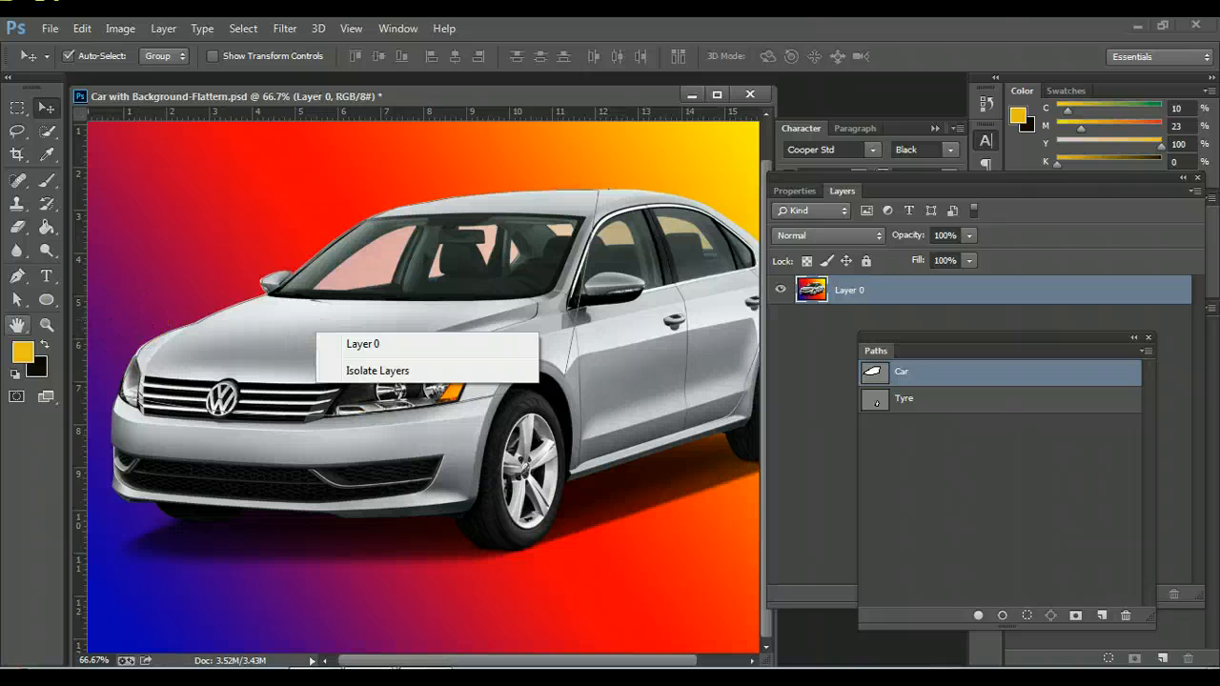
left_click(14, 303)
left_click(14, 303)
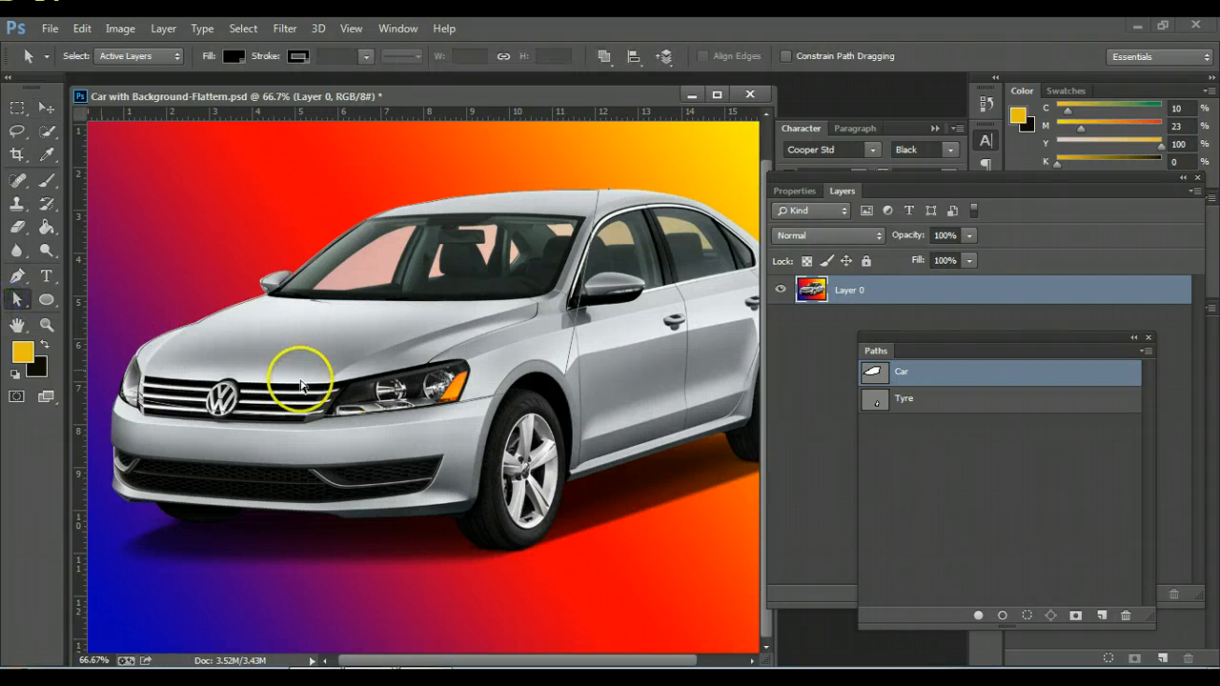
left_click(559, 195)
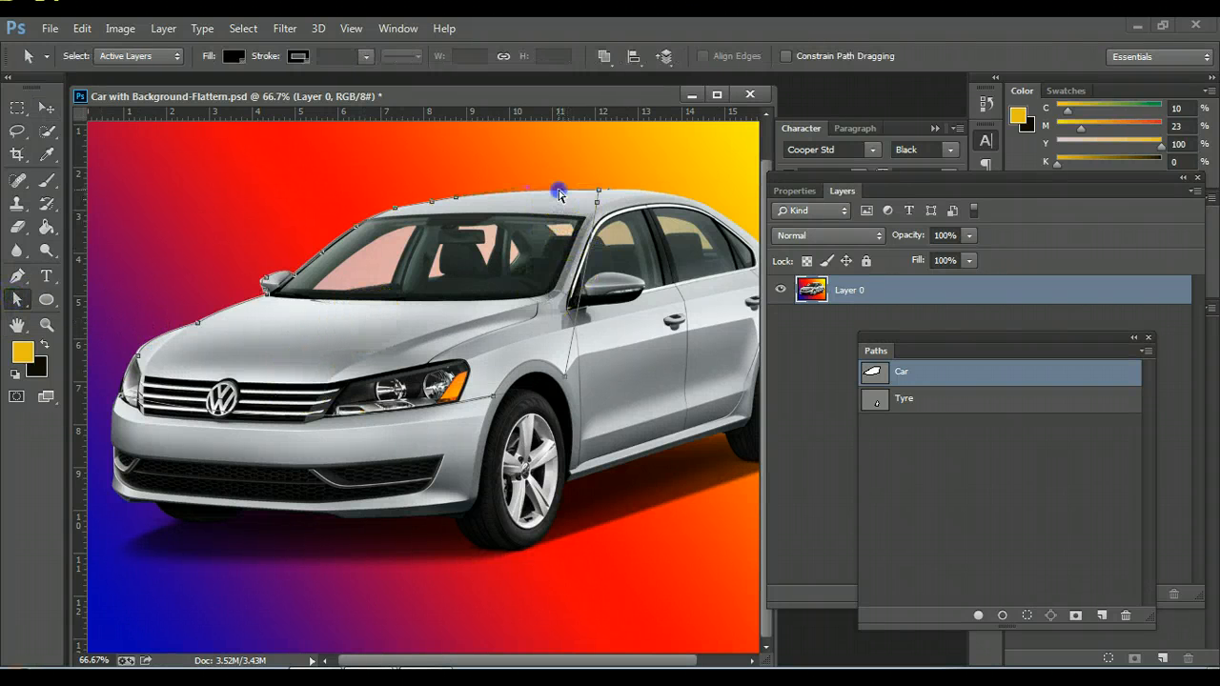
right_click(356, 324)
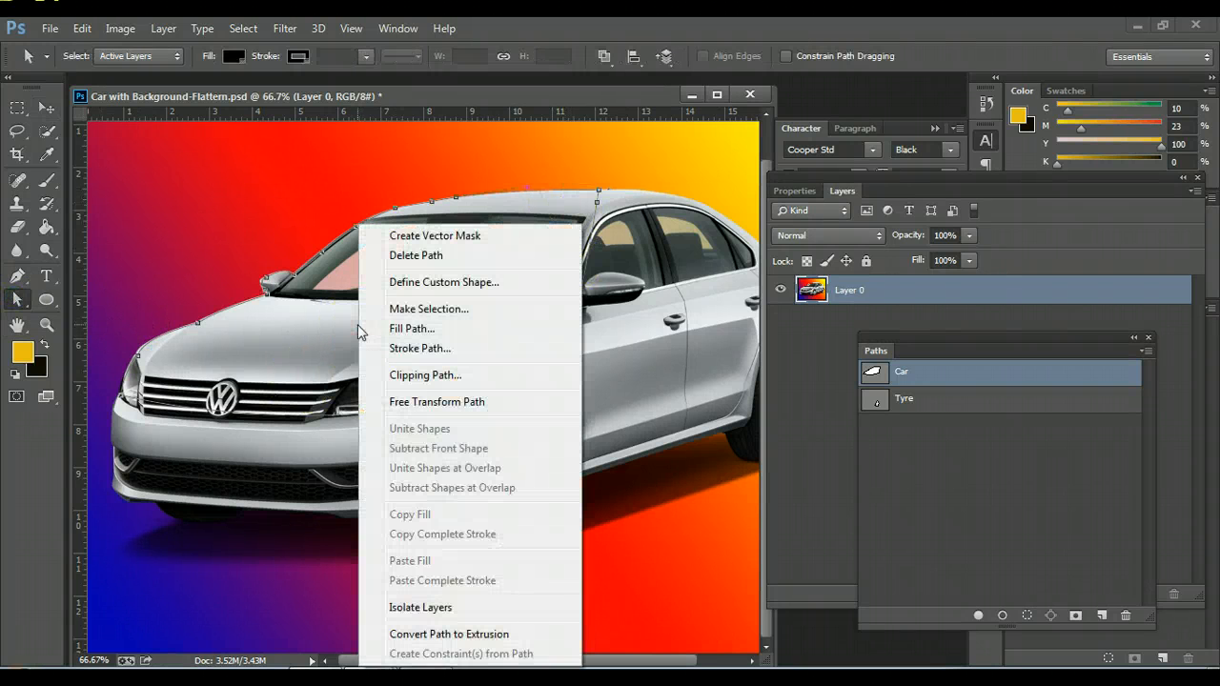
left_click(391, 308)
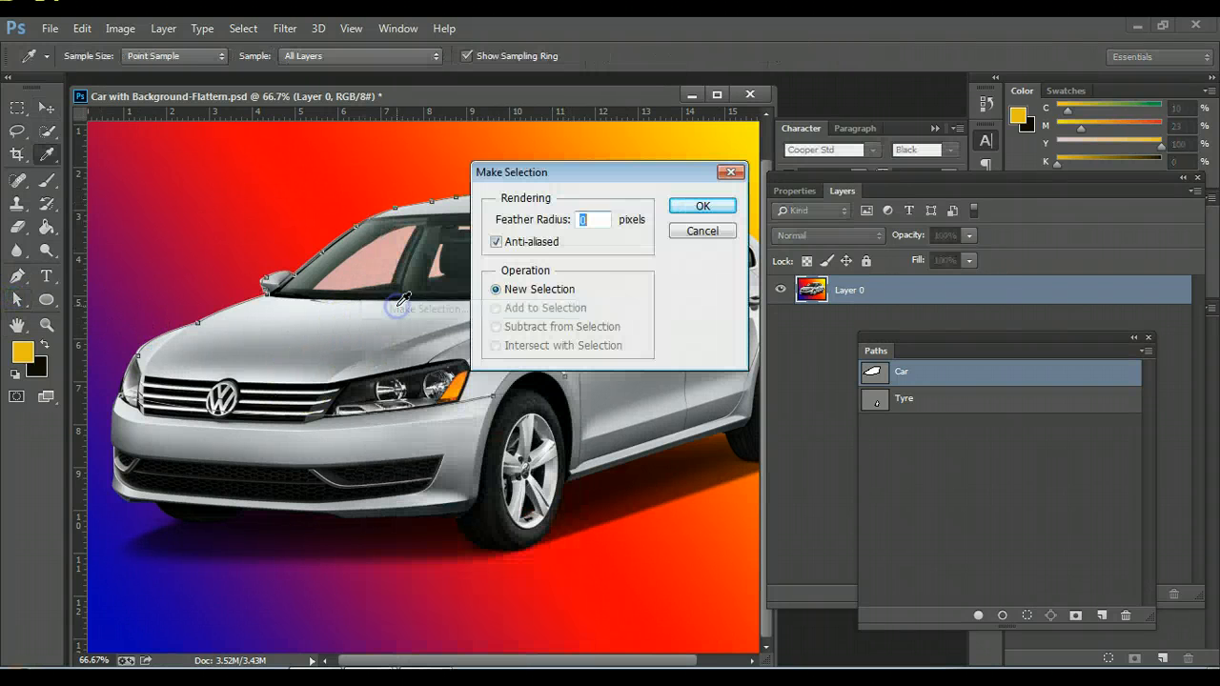
left_click(697, 207)
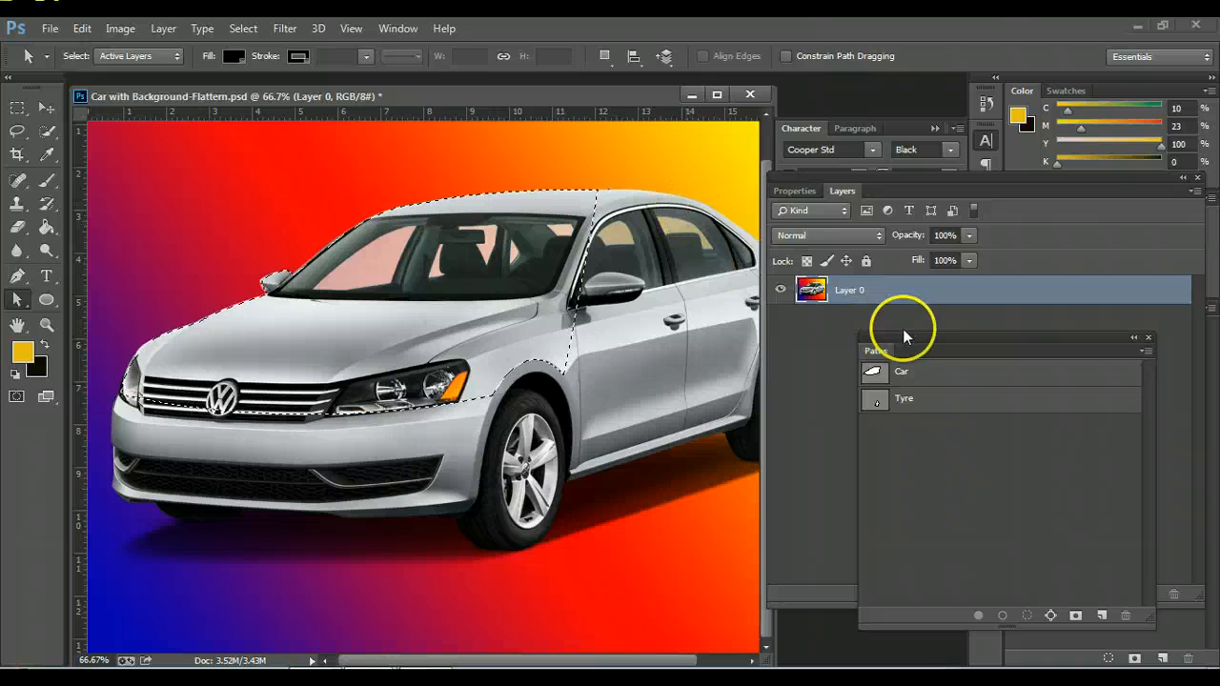
Copy the selected car area from Layer 0 to a new layer and move the copy to the image's upper-left corner.
left_click_drag(918, 337, 854, 374)
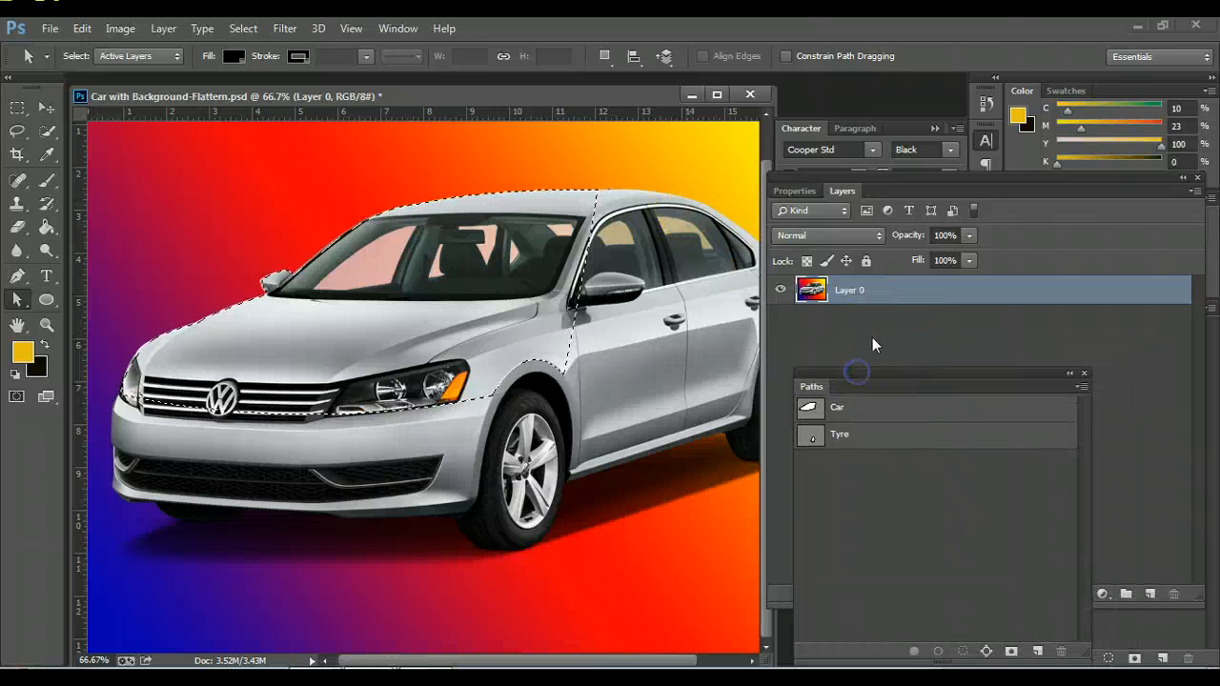
left_click(894, 293)
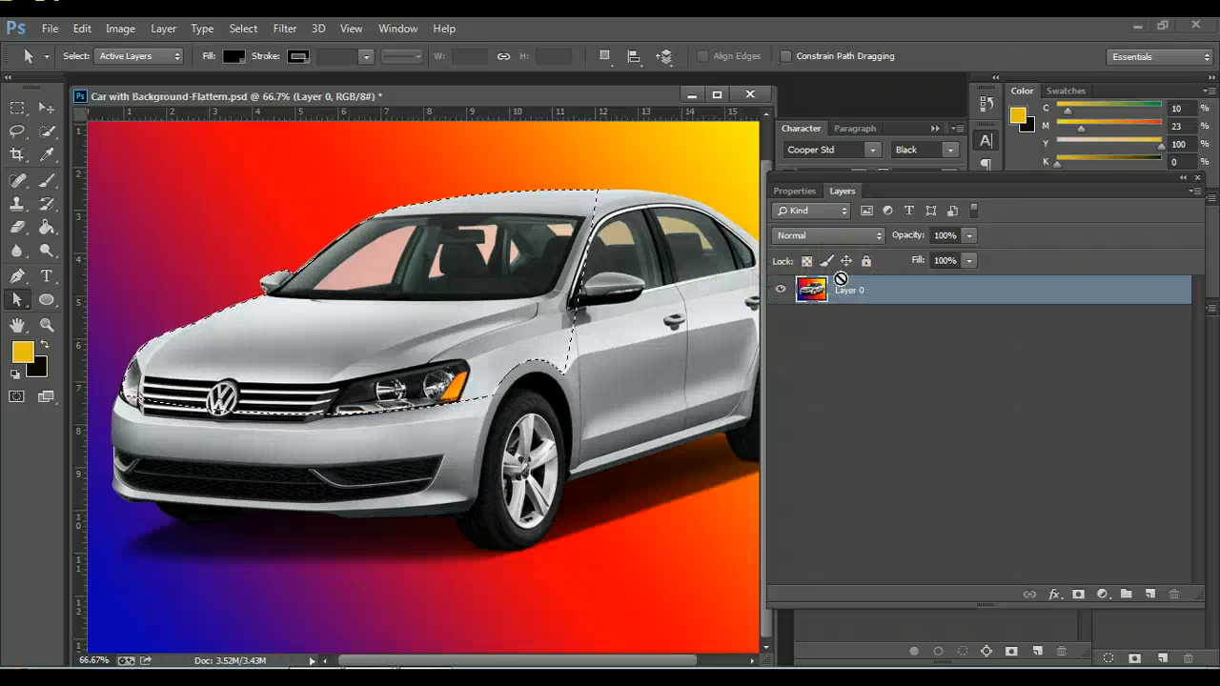
key("ctrl+j")
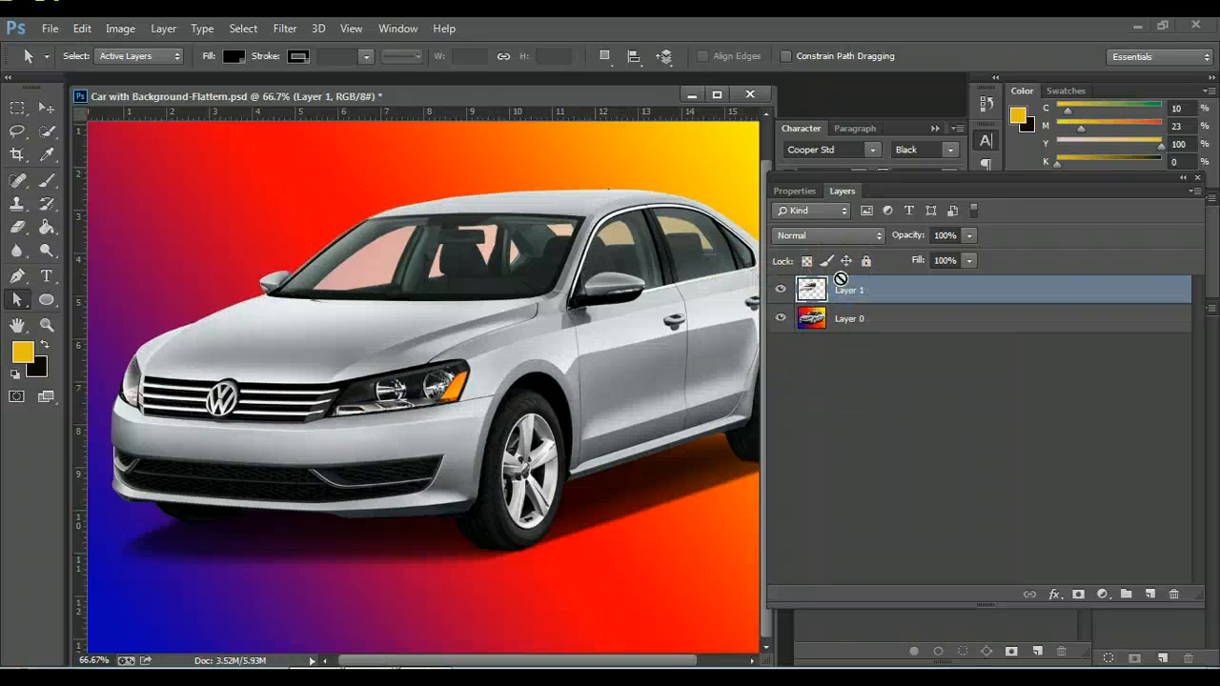
left_click(44, 108)
left_click_drag(286, 321, 183, 210)
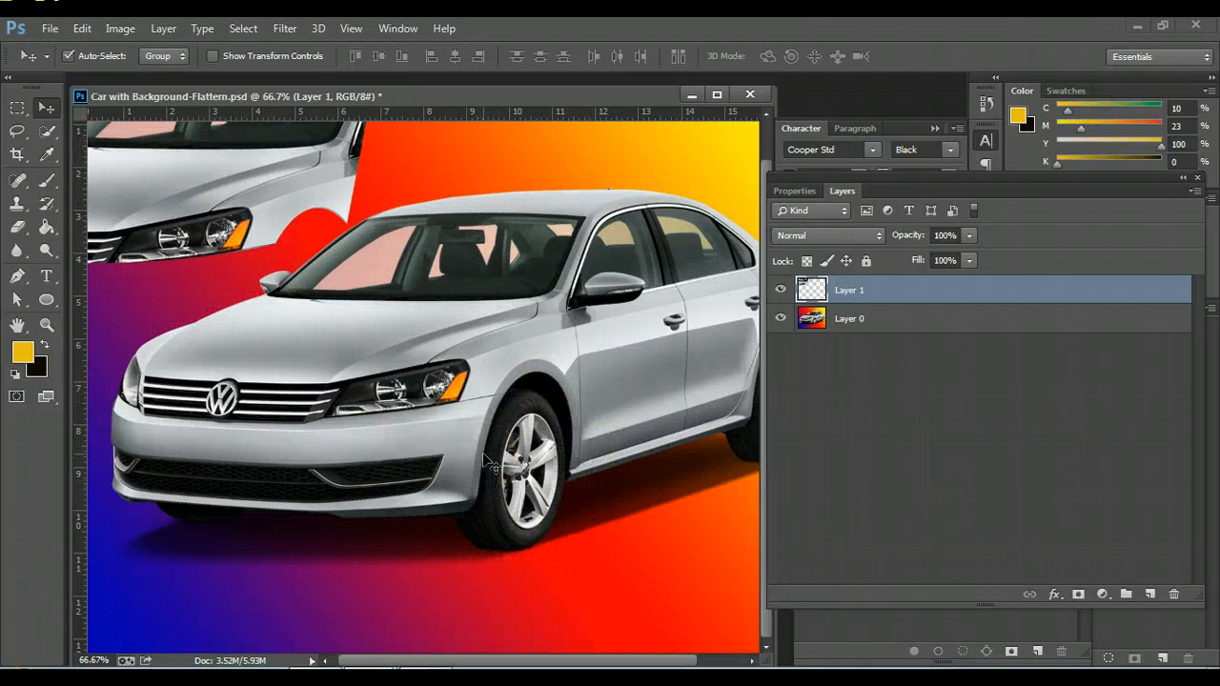
Activate the saved Tyre path and convert it into a new anti-aliased selection with a feather radius of 0 pixels.
left_click(859, 635)
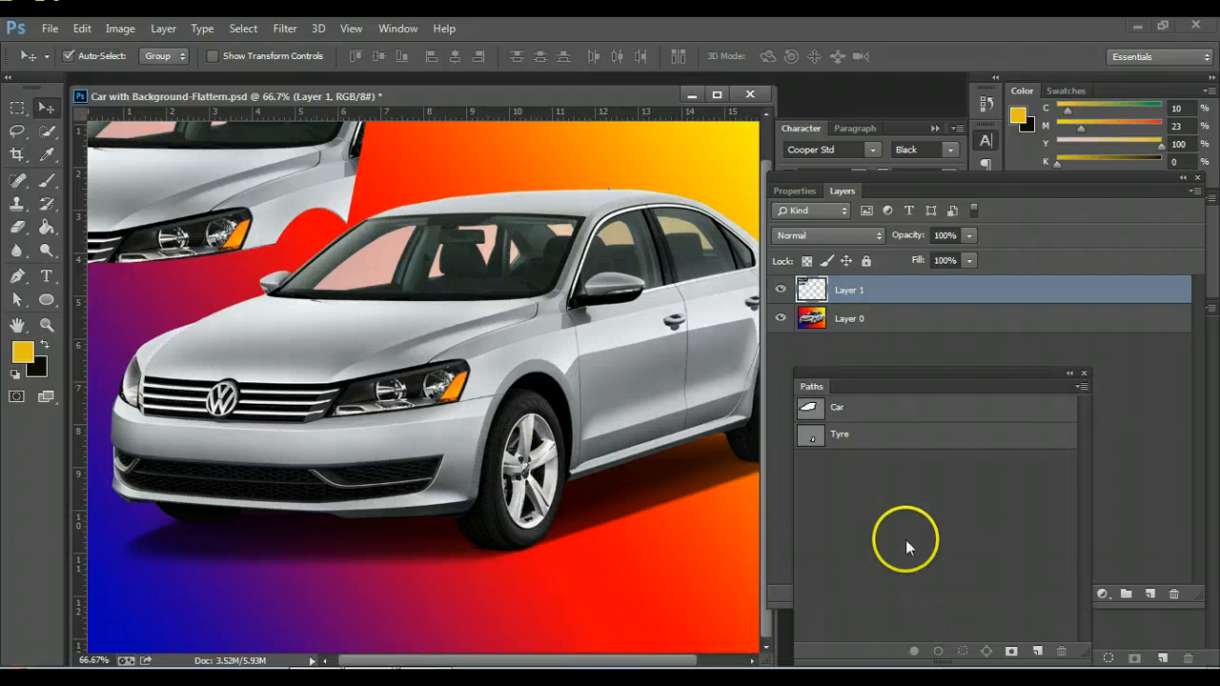
left_click(855, 374)
left_click_drag(855, 373, 877, 351)
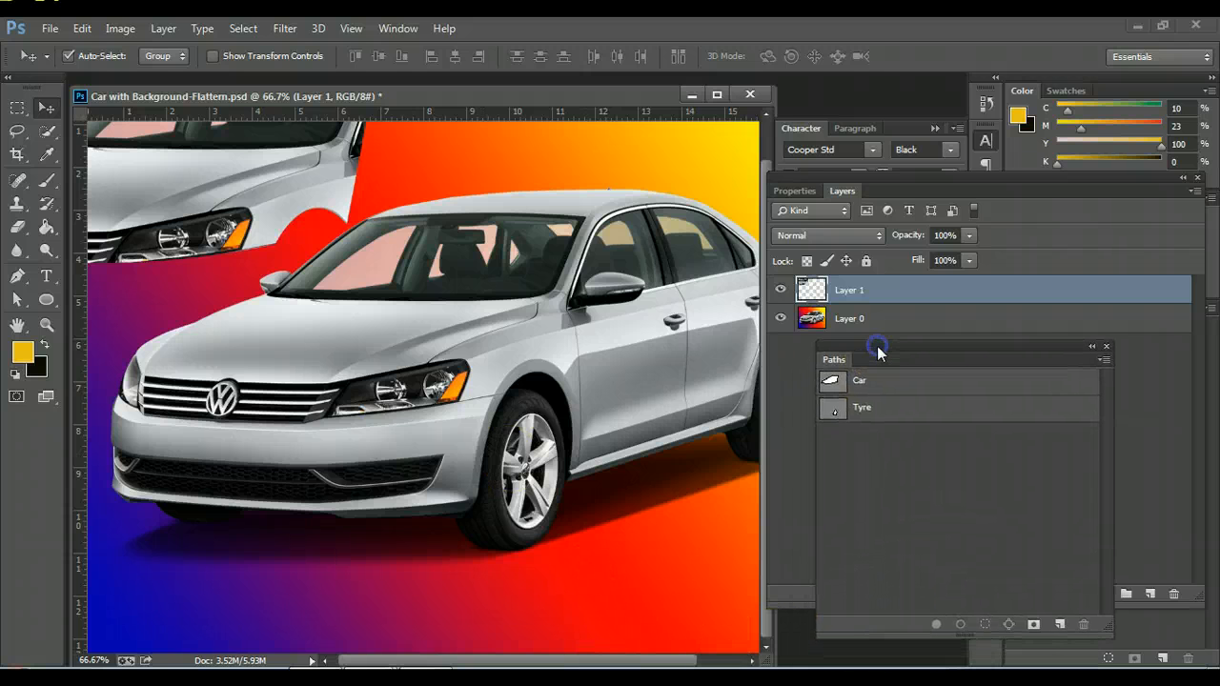
left_click(891, 408)
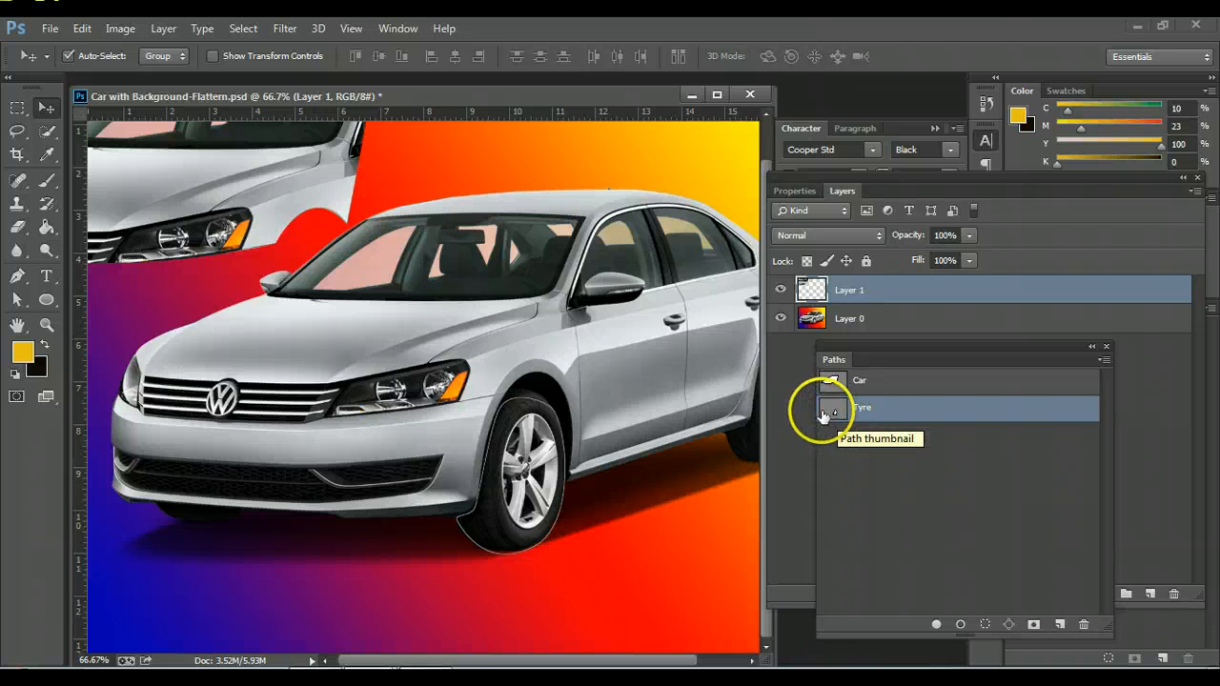
left_click(17, 299)
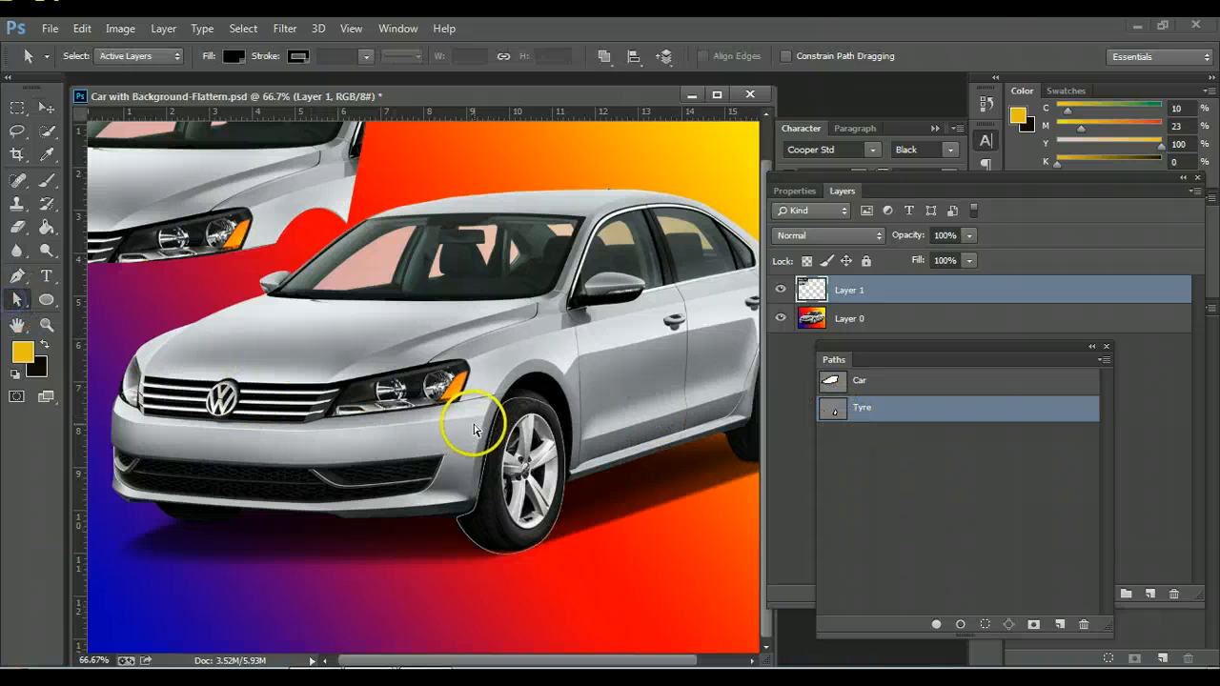
left_click(527, 412)
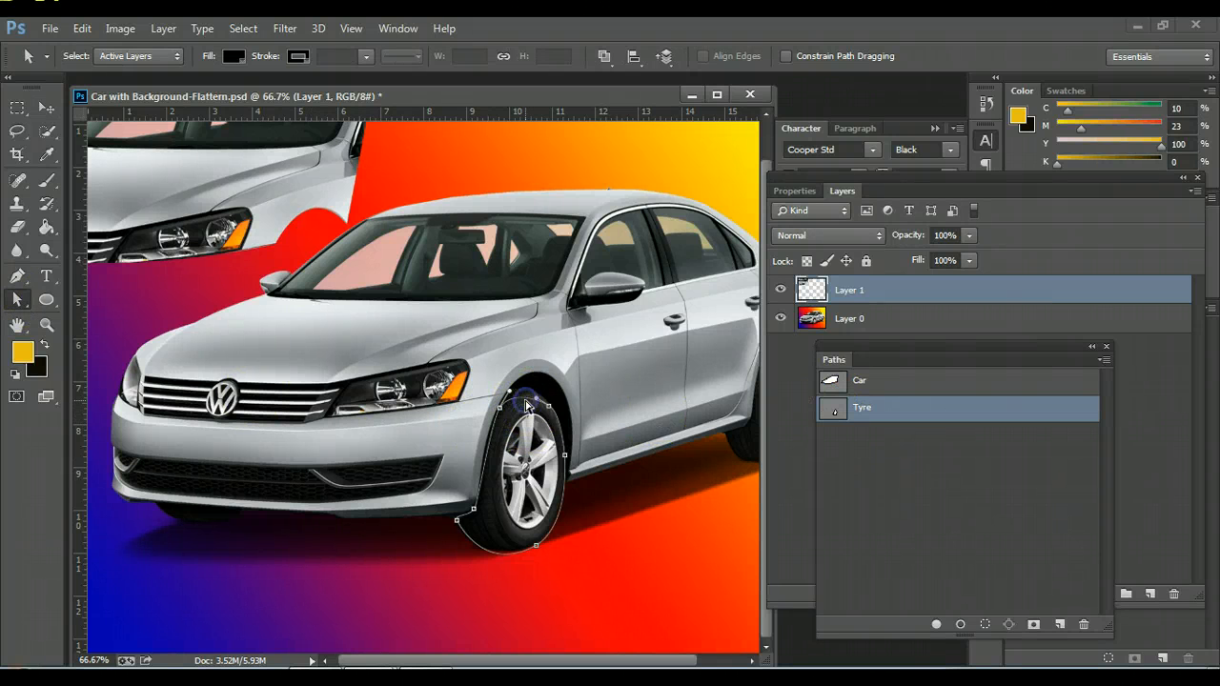
right_click(520, 418)
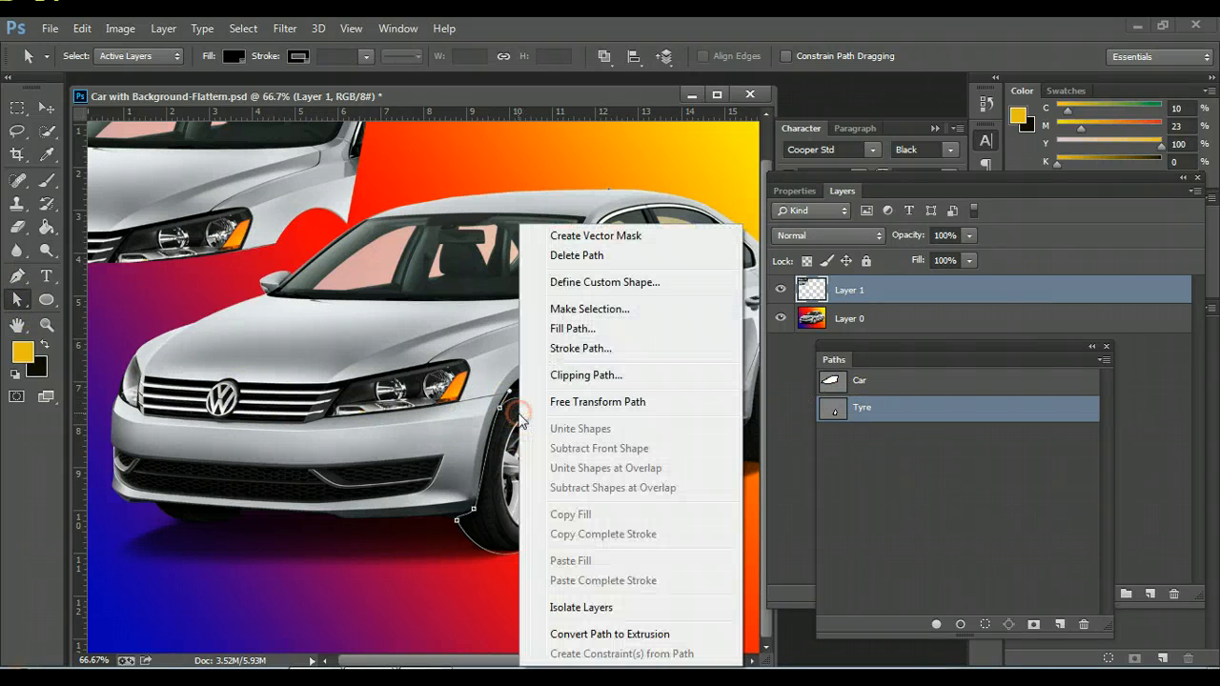
left_click(565, 310)
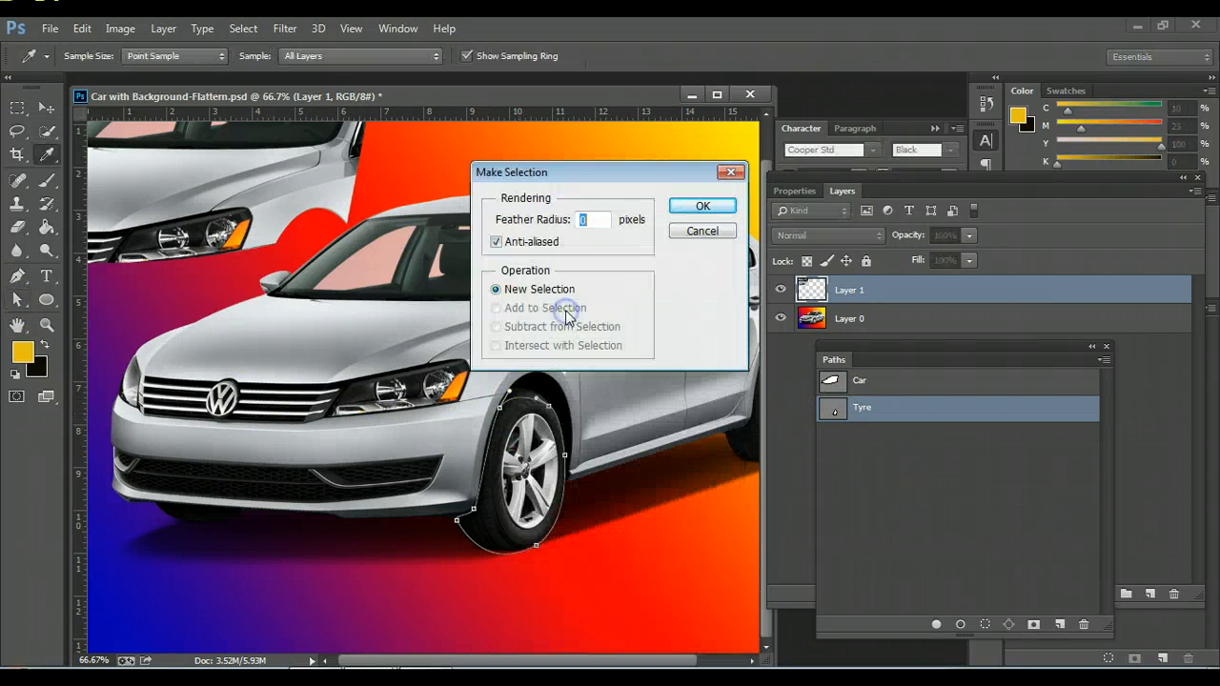
left_click(697, 207)
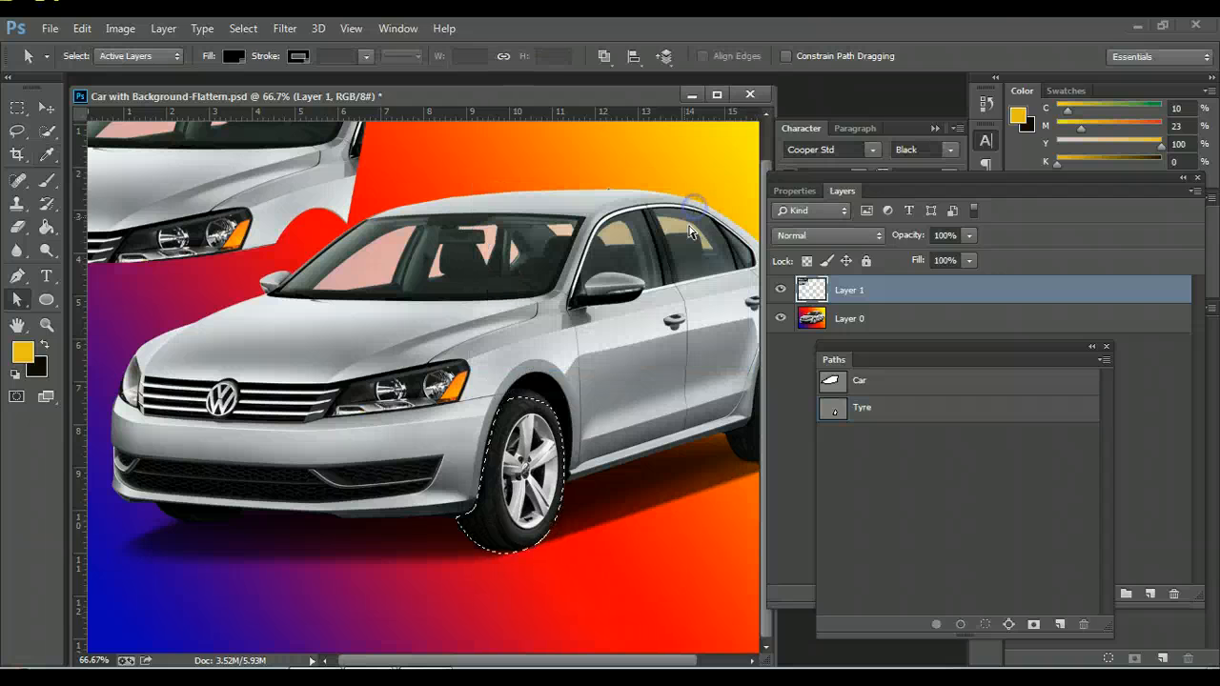
Copy the selected tyre from Layer 0 to a new layer and move the copy below the car's rear door.
left_click(877, 321)
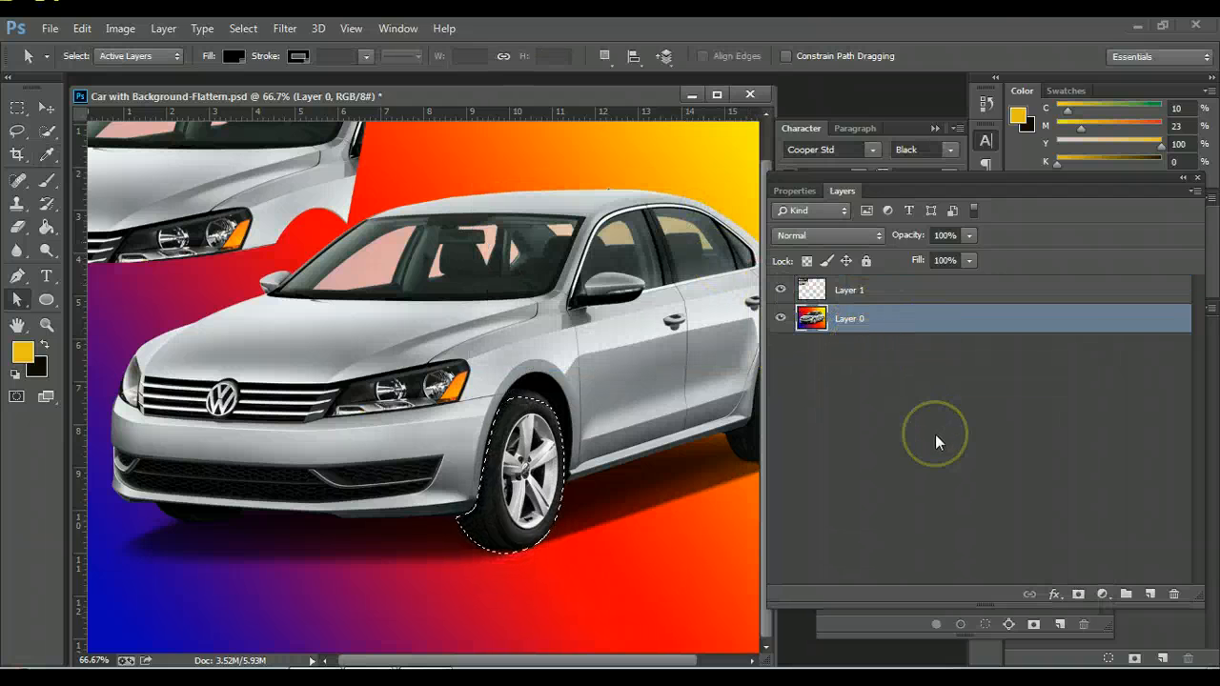
key("ctrl+j")
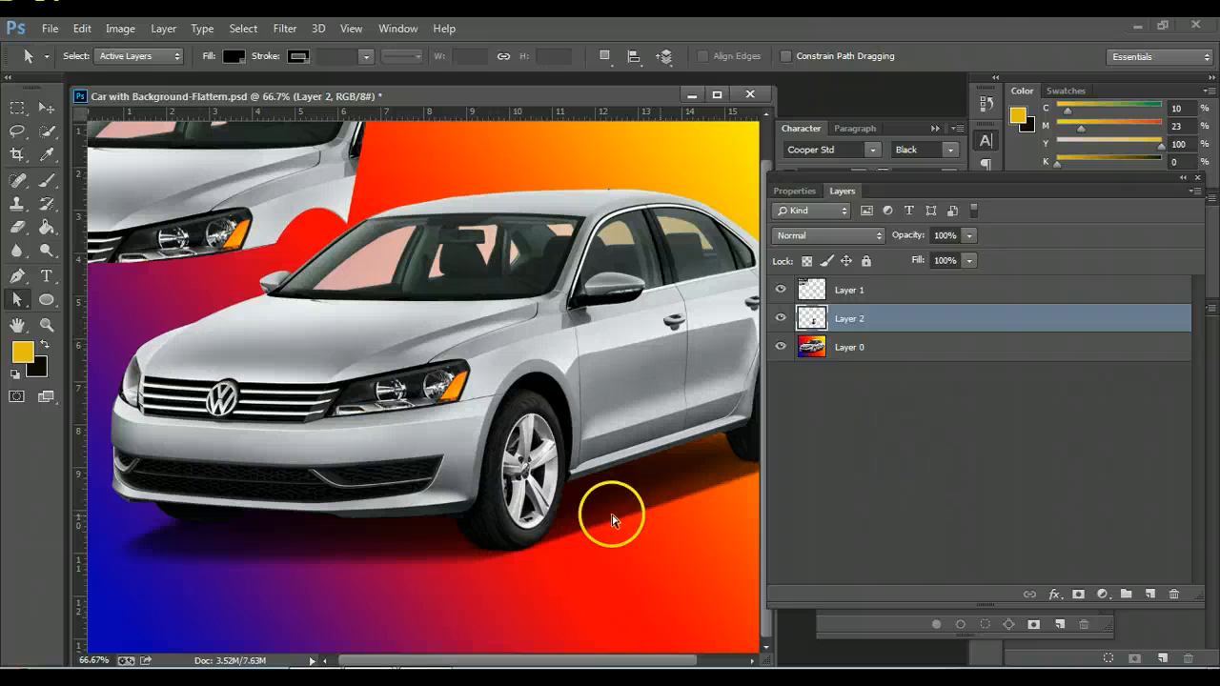
left_click(46, 108)
left_click_drag(518, 444, 658, 551)
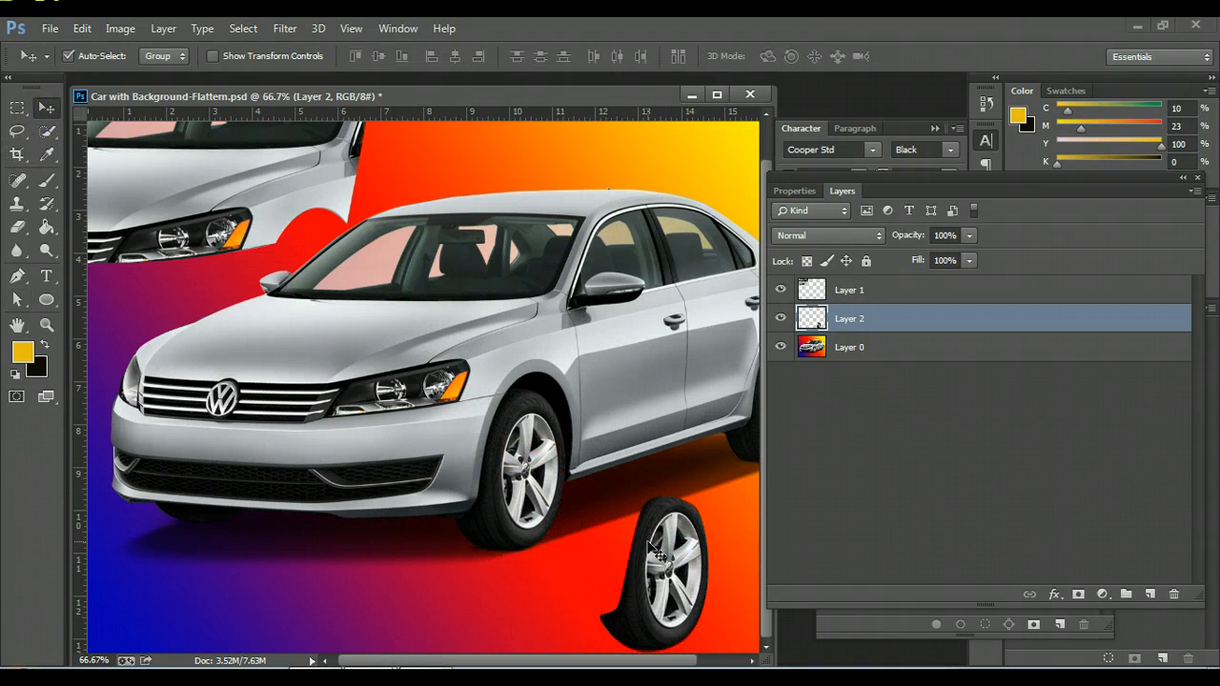
Make Layer 0 the active layer, and close and redisplay the Paths panel.
left_click(887, 346)
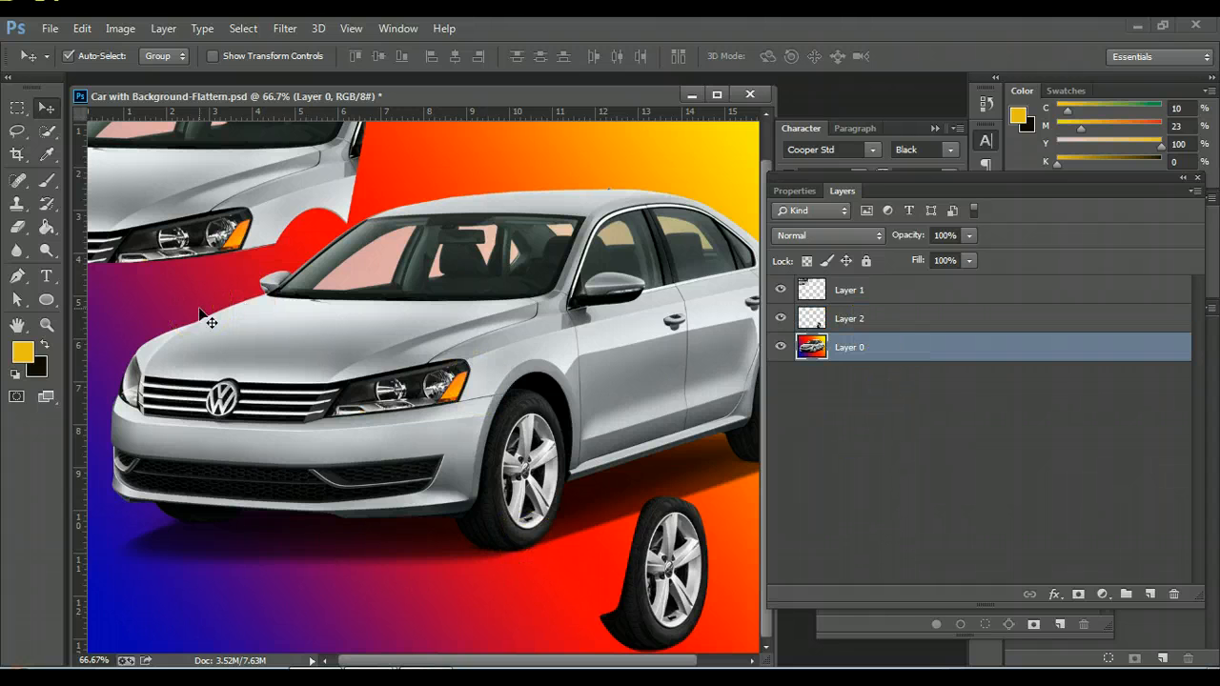
left_click(832, 623)
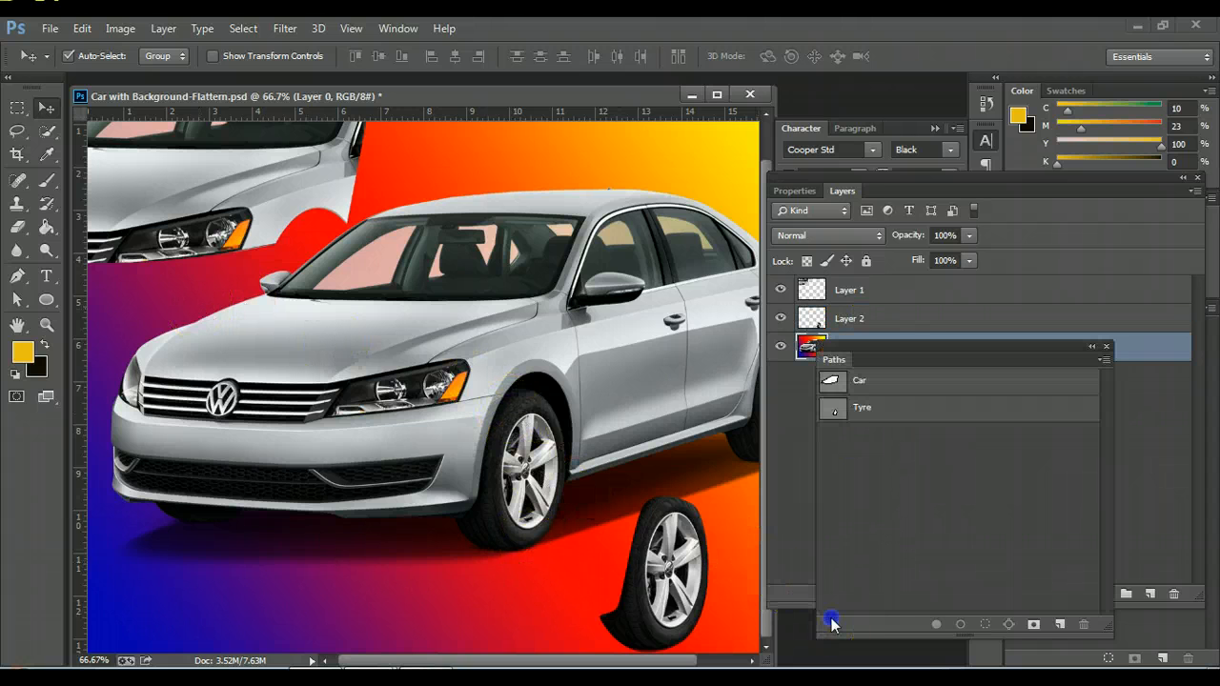
left_click(1106, 348)
left_click(397, 29)
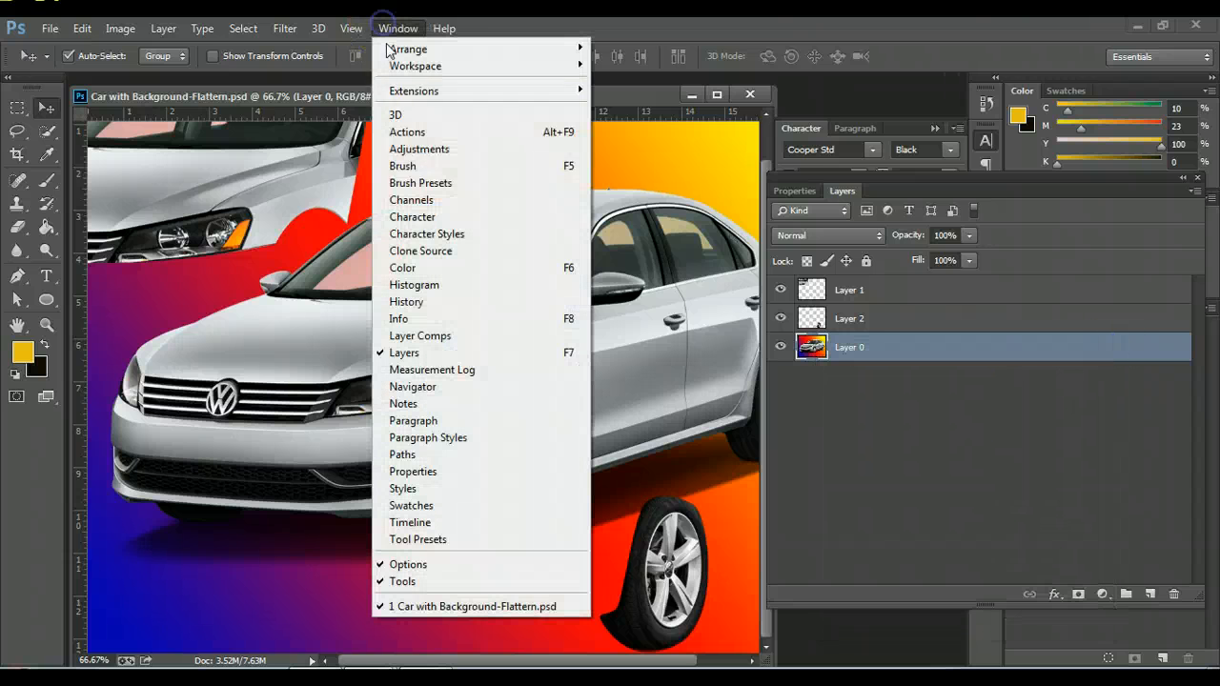
left_click(416, 454)
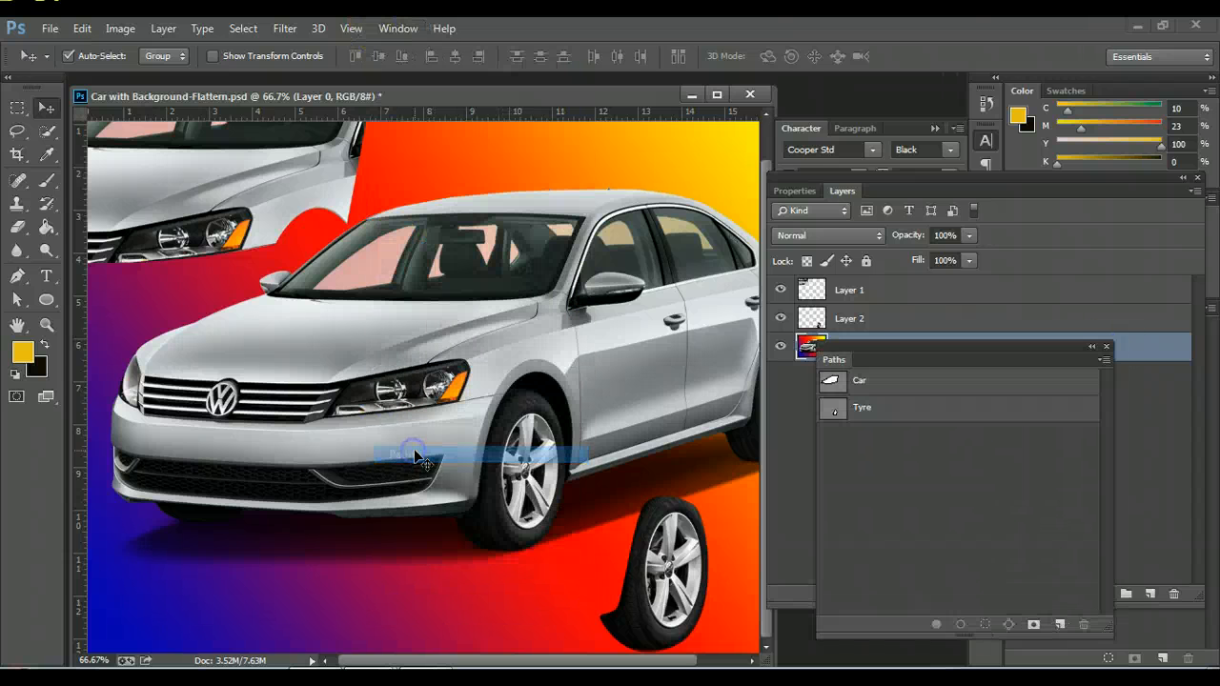
Alternate between the saved Car and Tyre paths to view each outline on the image.
left_click(885, 391)
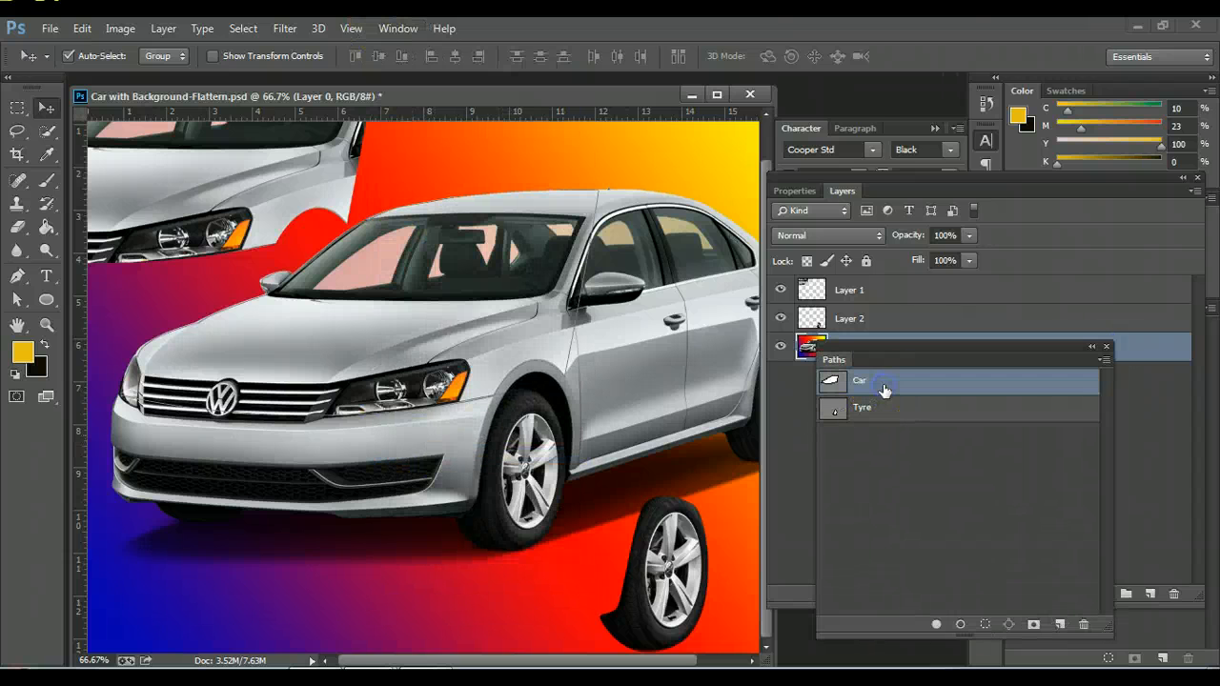
left_click(892, 410)
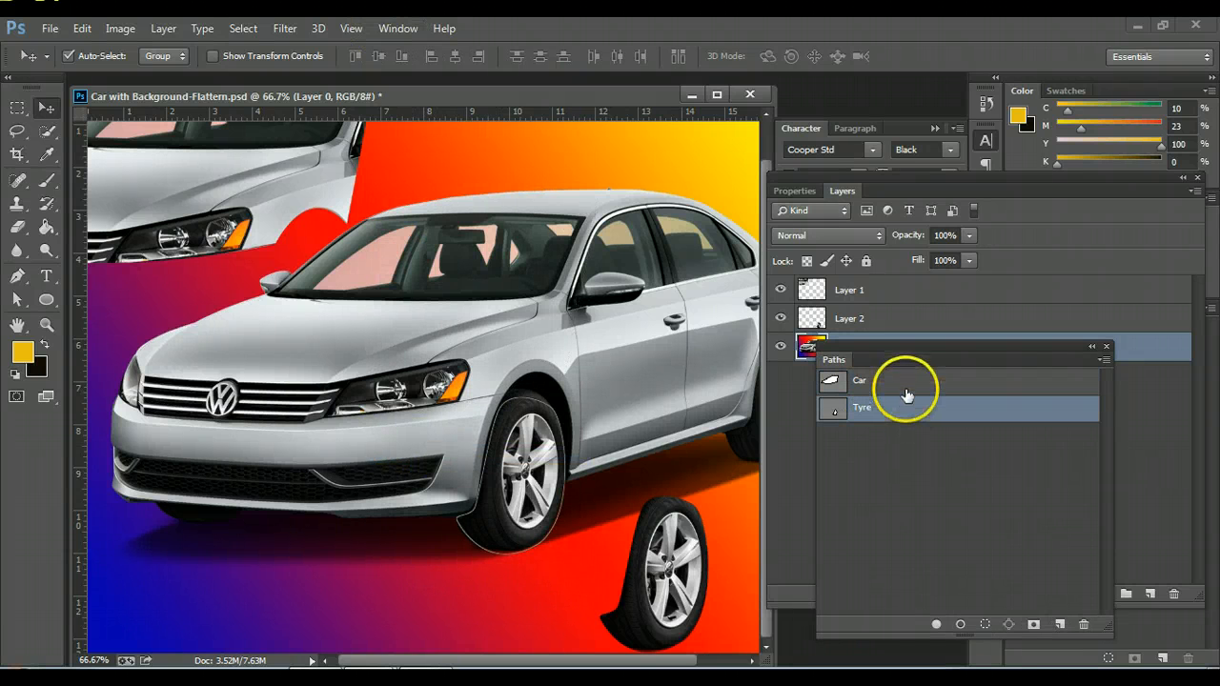
left_click(906, 389)
left_click(907, 409)
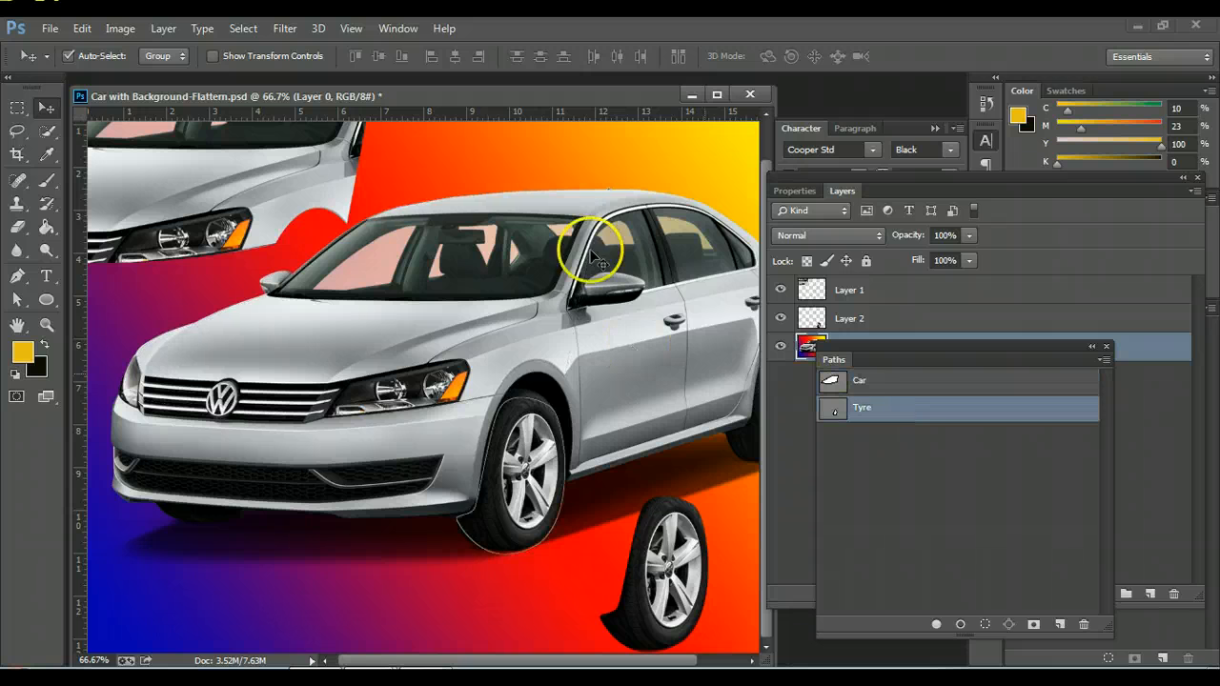
left_click(925, 387)
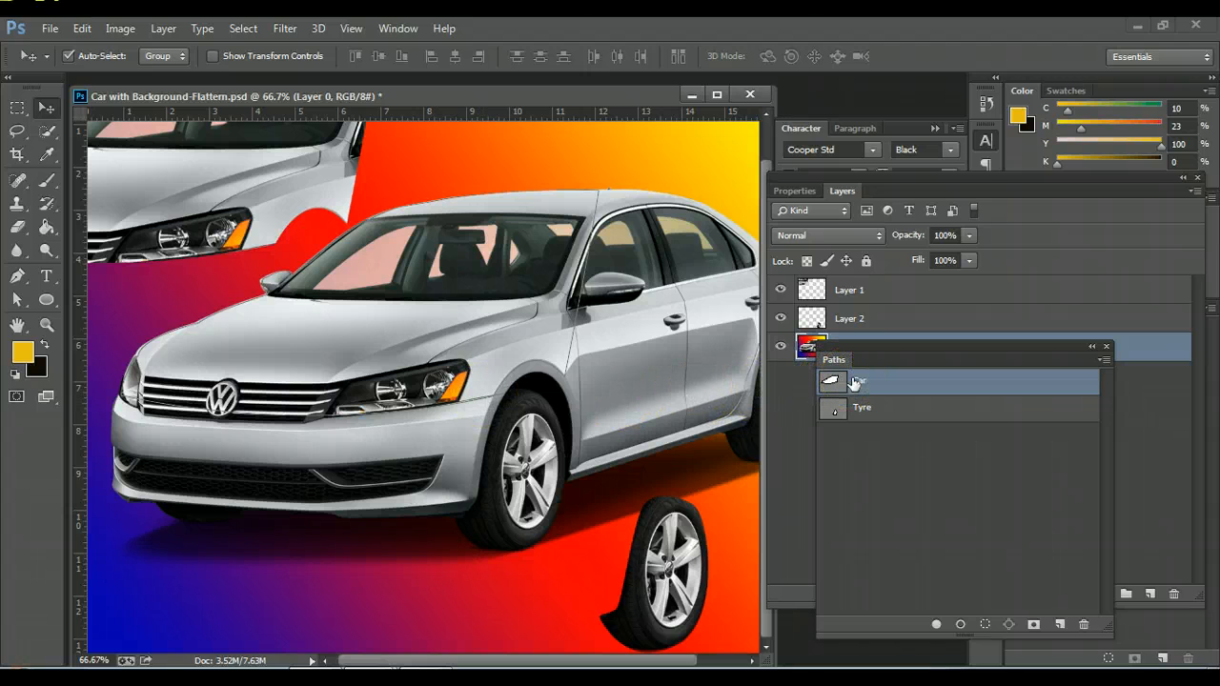
left_click(855, 427)
Try to trace the front door's rear edge with the Pen tool inside the active Tyre path, and undo it.
left_click(890, 408)
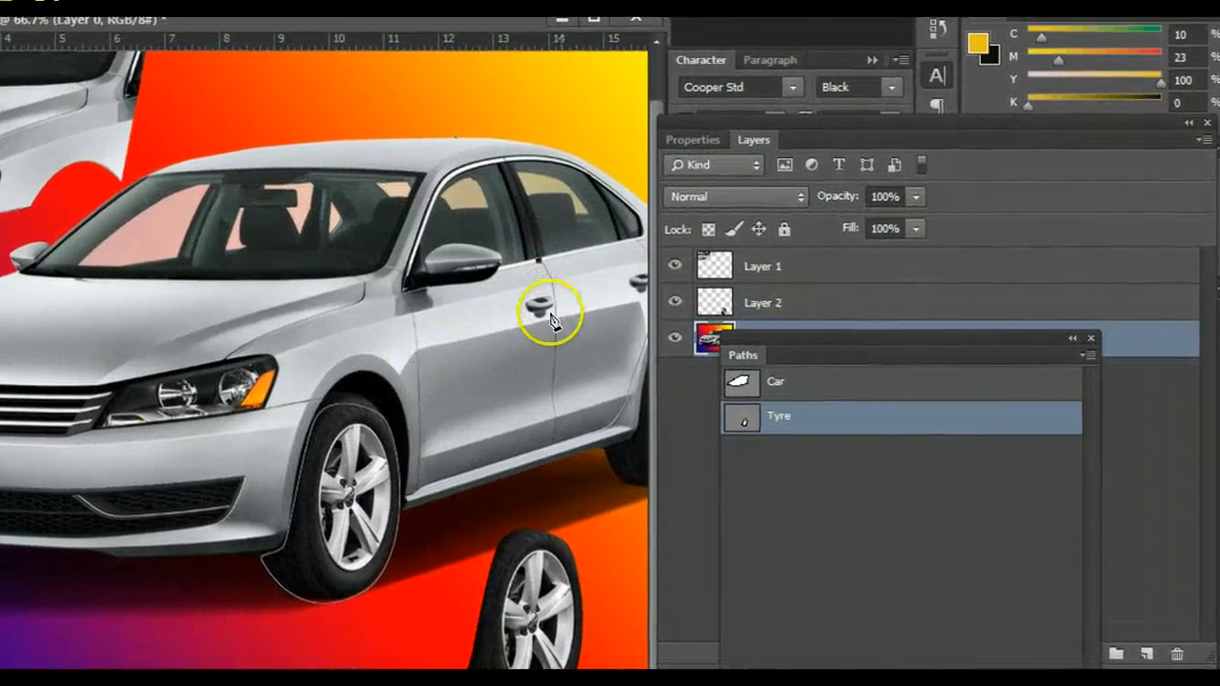
left_click_drag(531, 362, 531, 464)
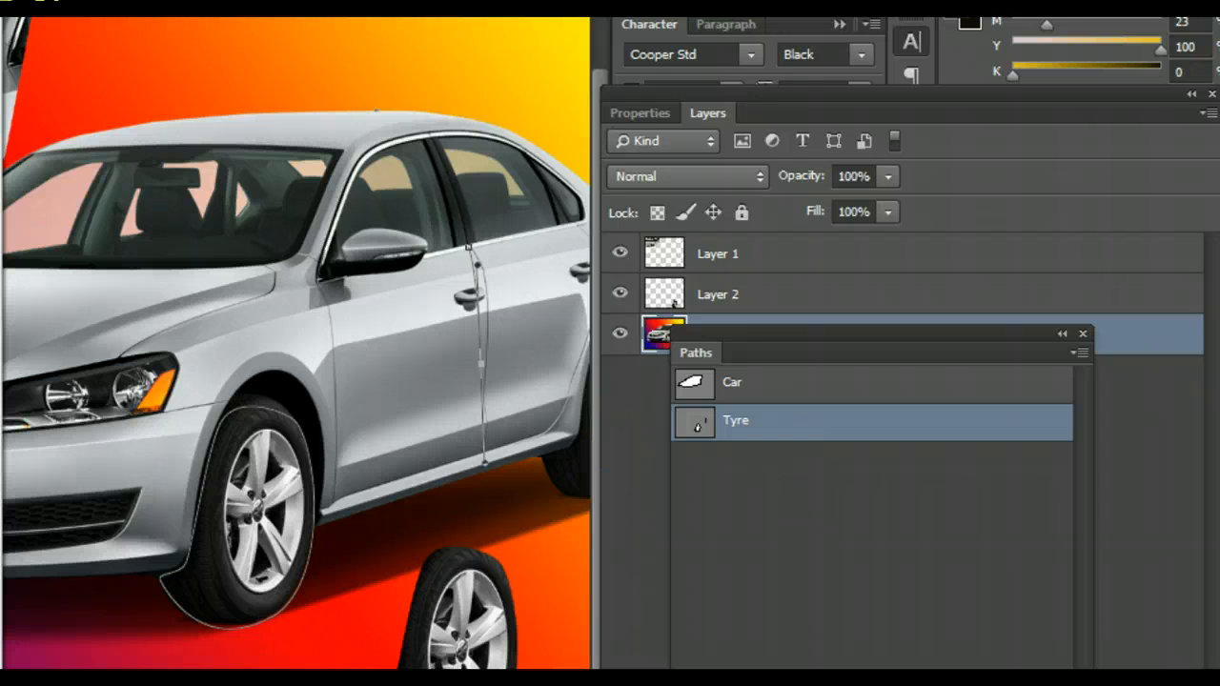
key("ctrl+z")
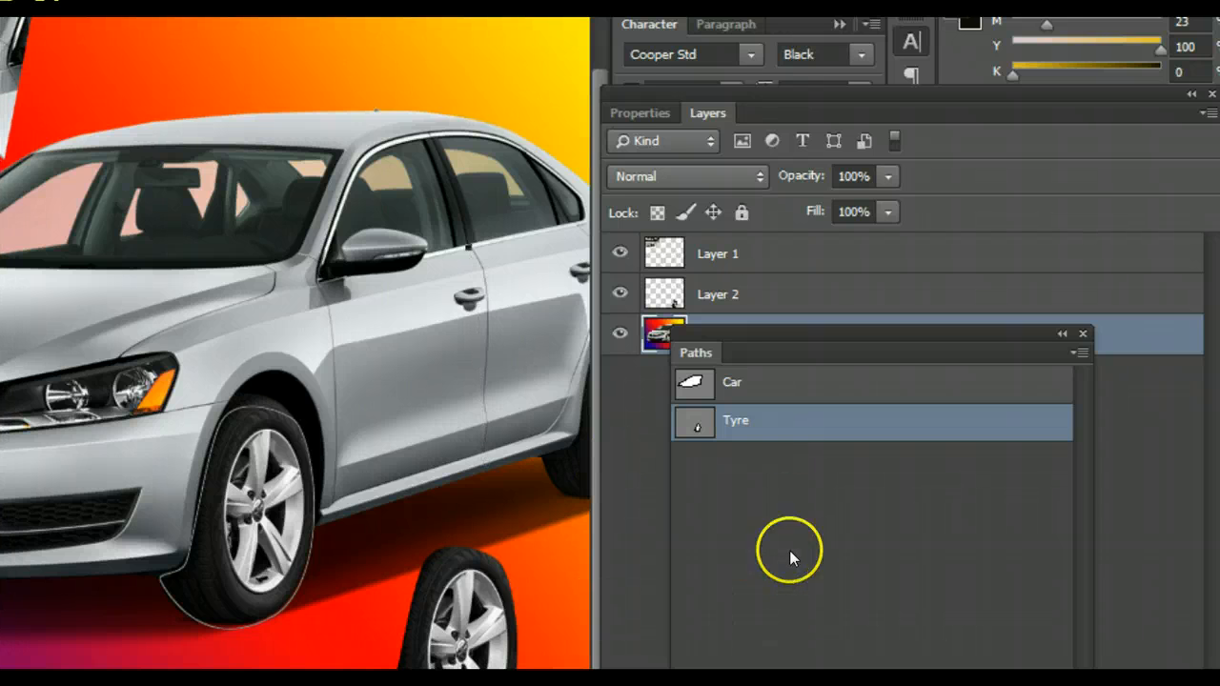
Deselect the saved paths and trace the front door below its window with the Pen tool as a new closed path.
left_click(833, 572)
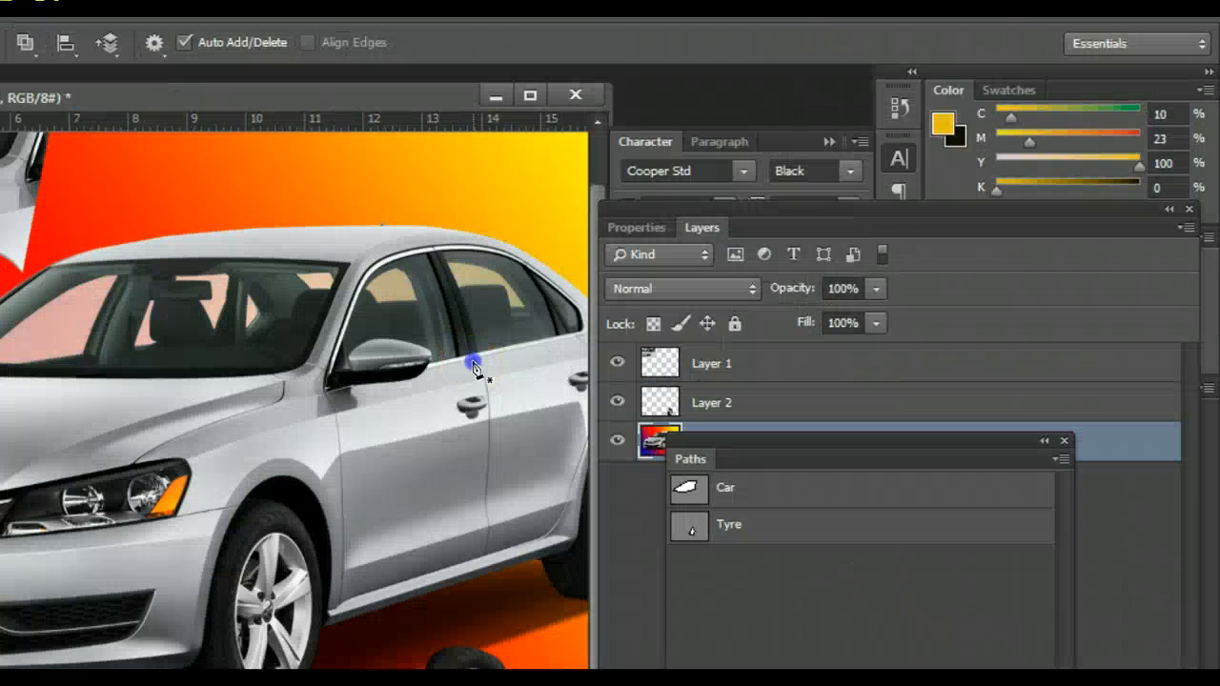
left_click(473, 363)
left_click(488, 411)
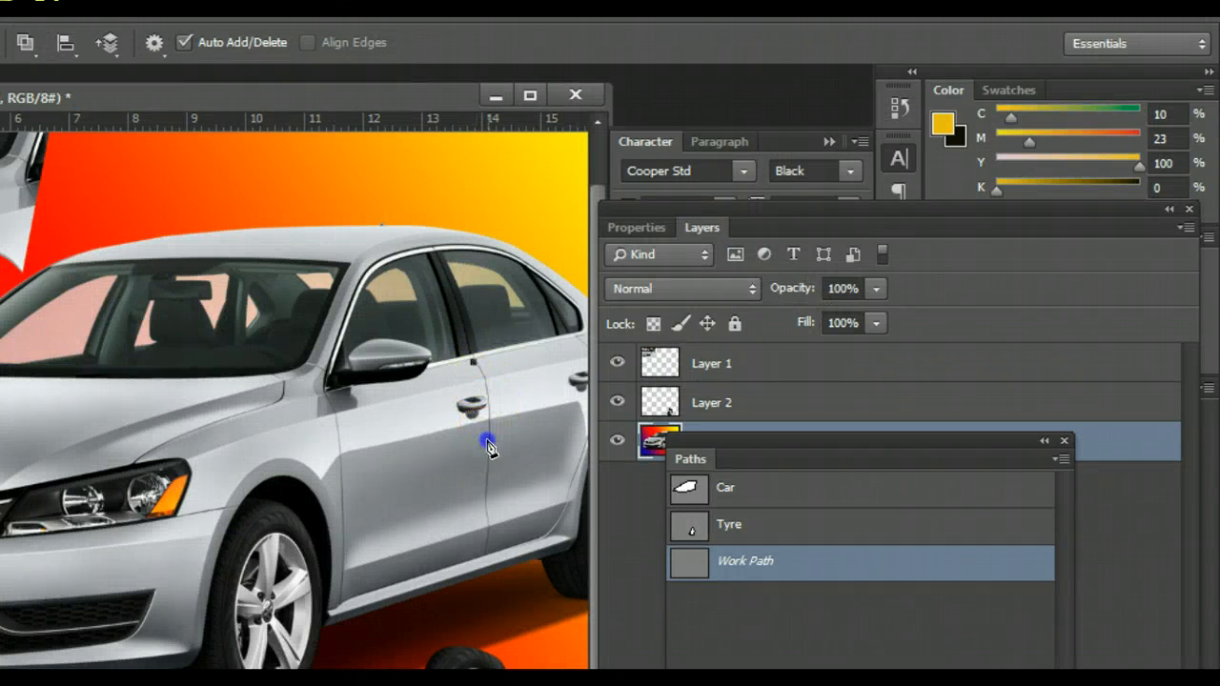
left_click(487, 548)
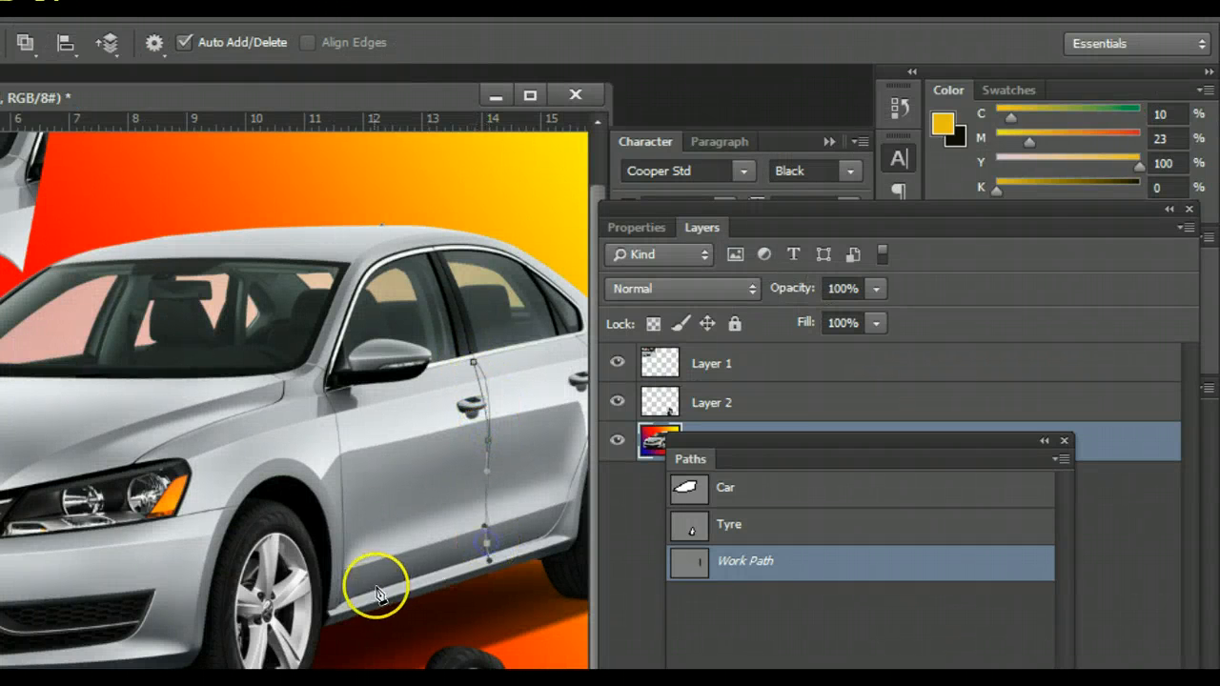
left_click(338, 606)
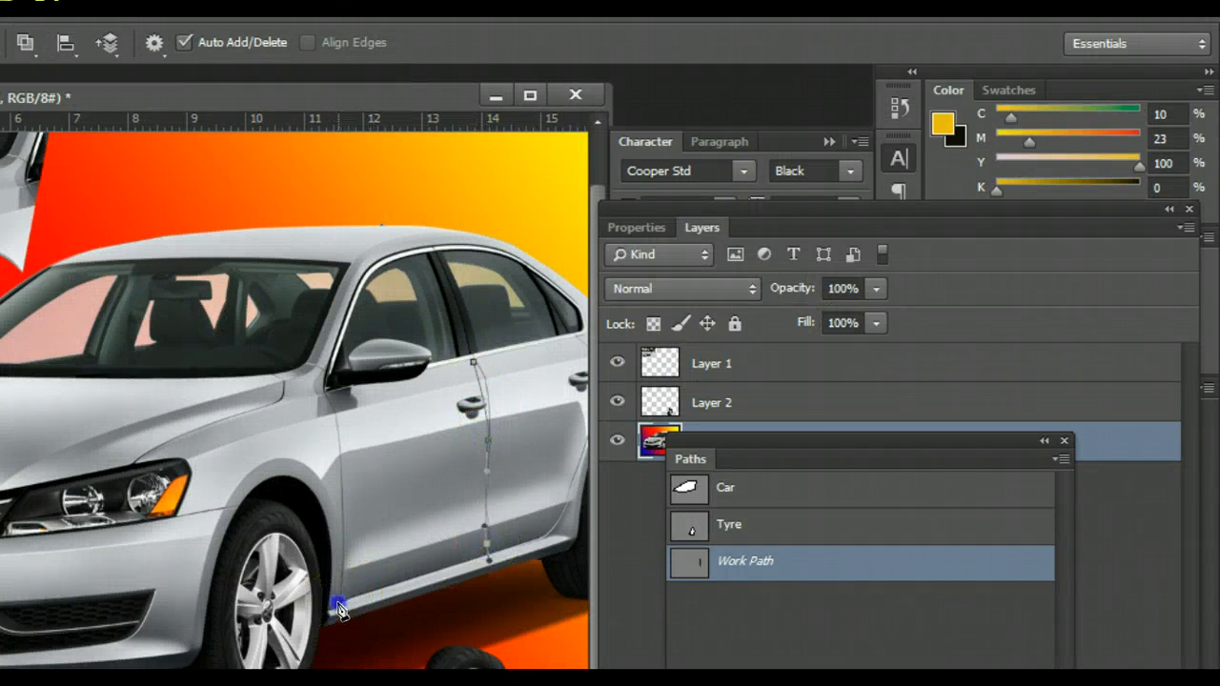
left_click(330, 393)
left_click(475, 369)
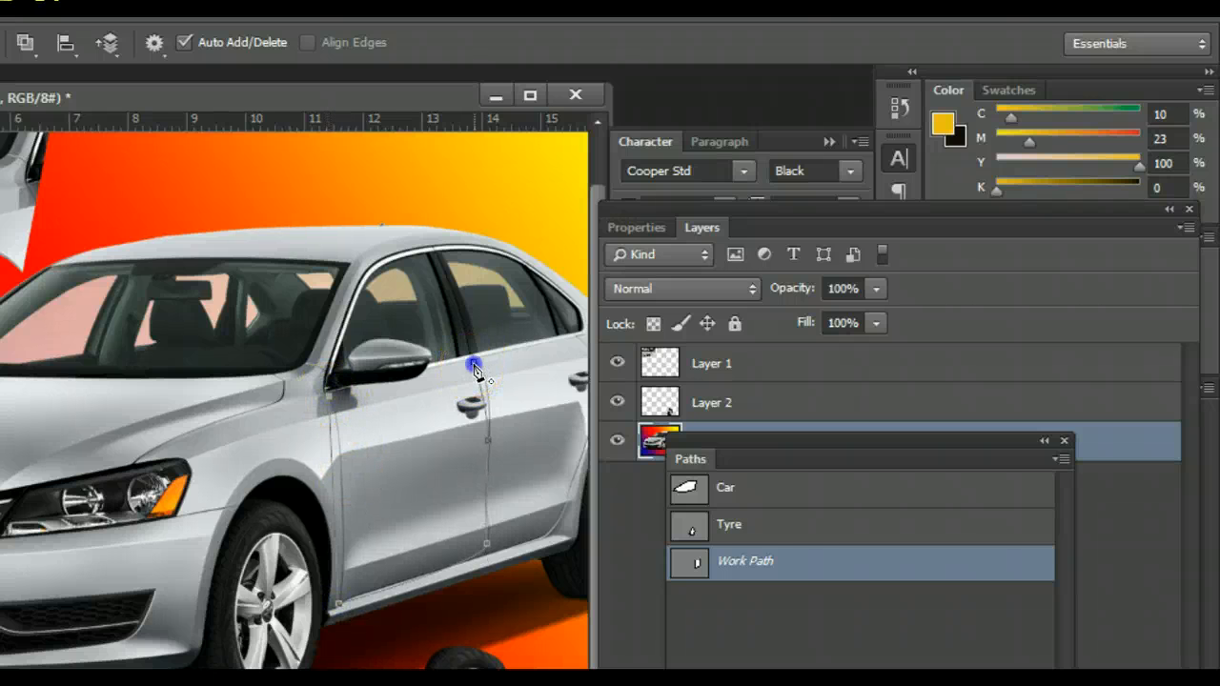
Save the work path around the front door under the name Door.
left_click(801, 566)
double_click(801, 566)
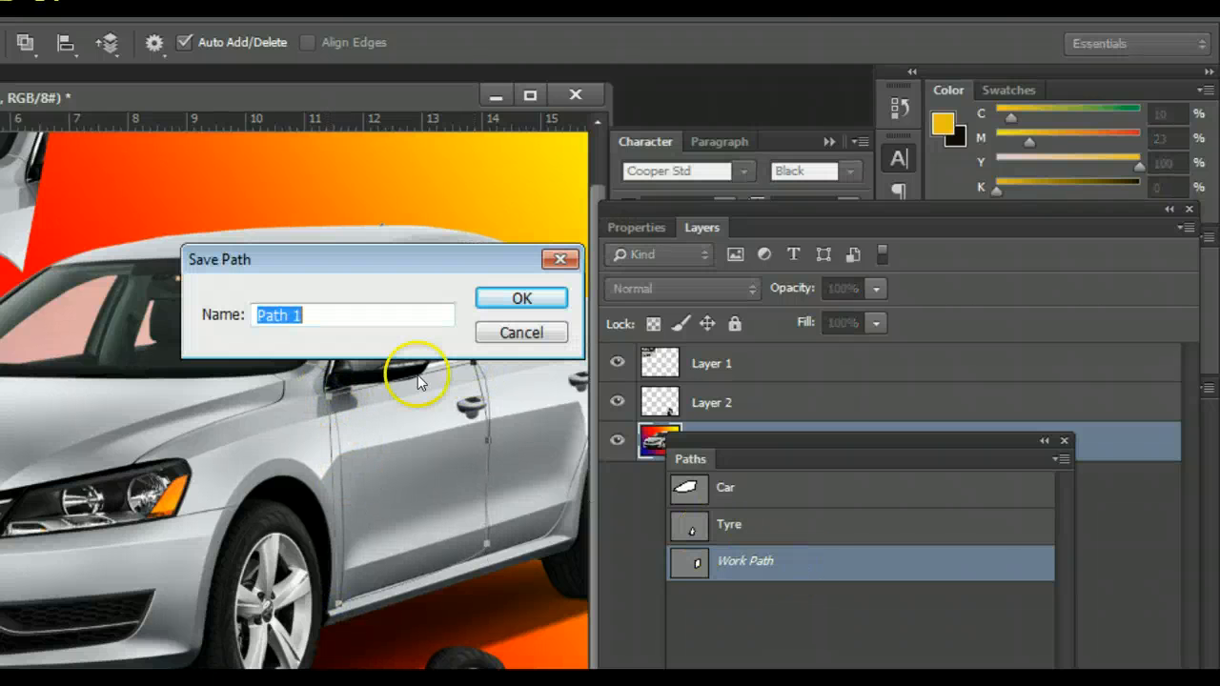
type("D")
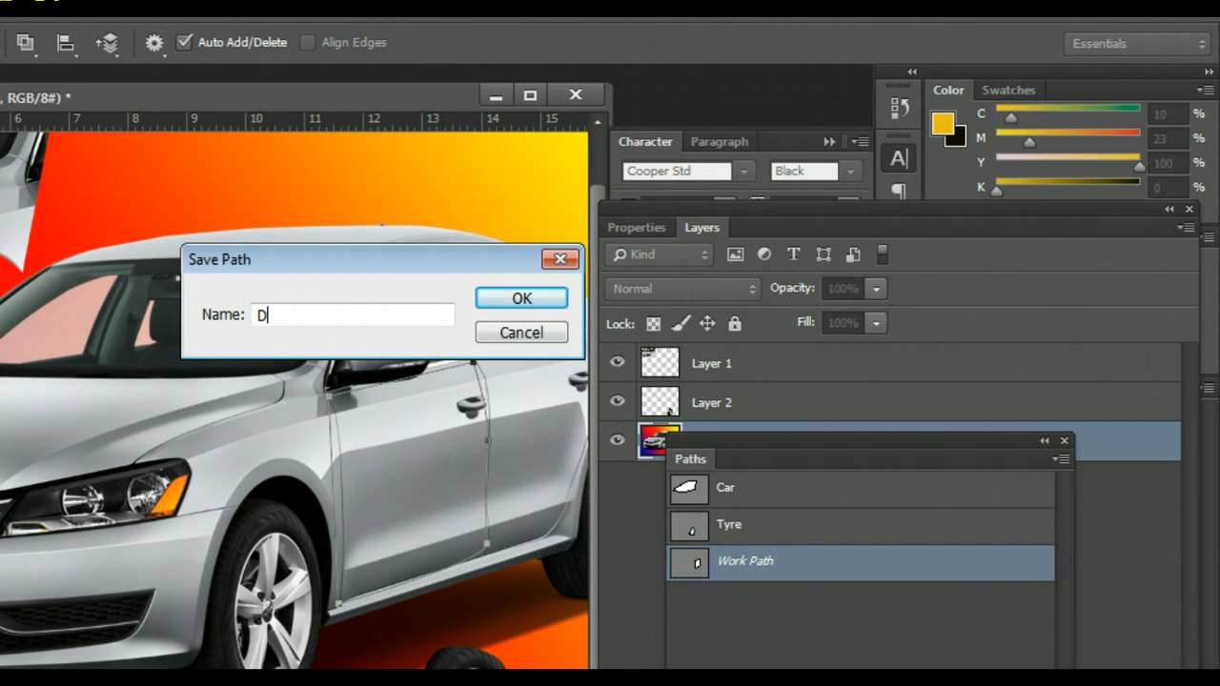
type("oor")
key("Return")
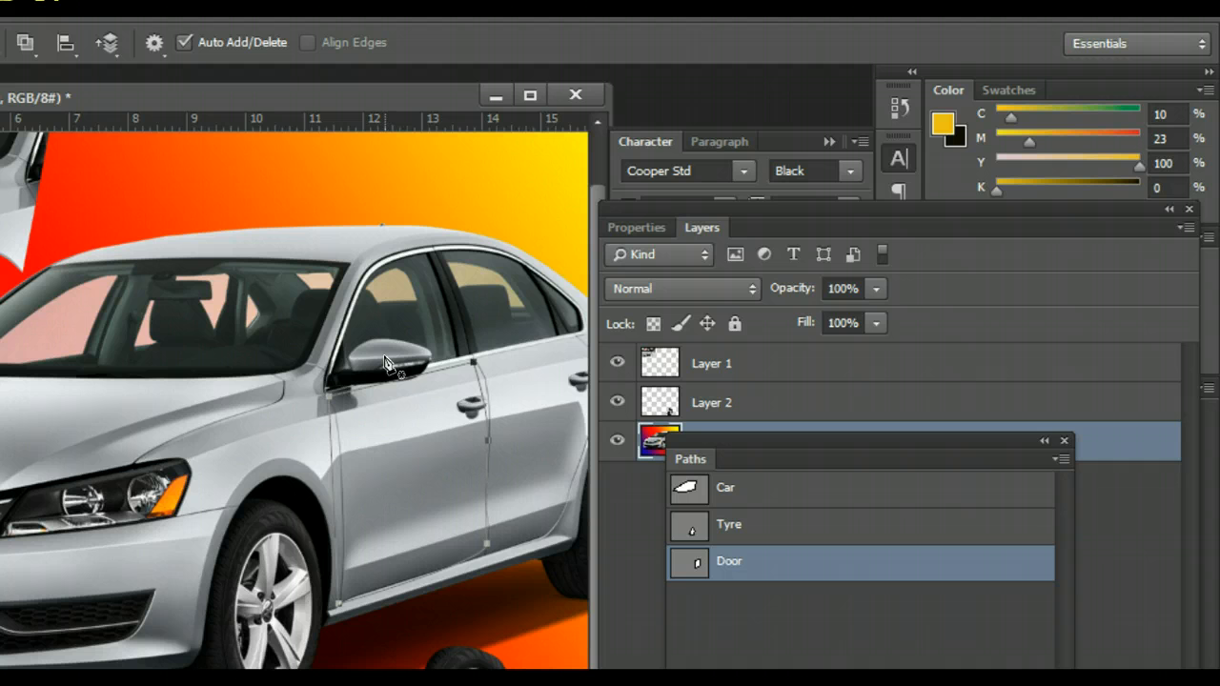